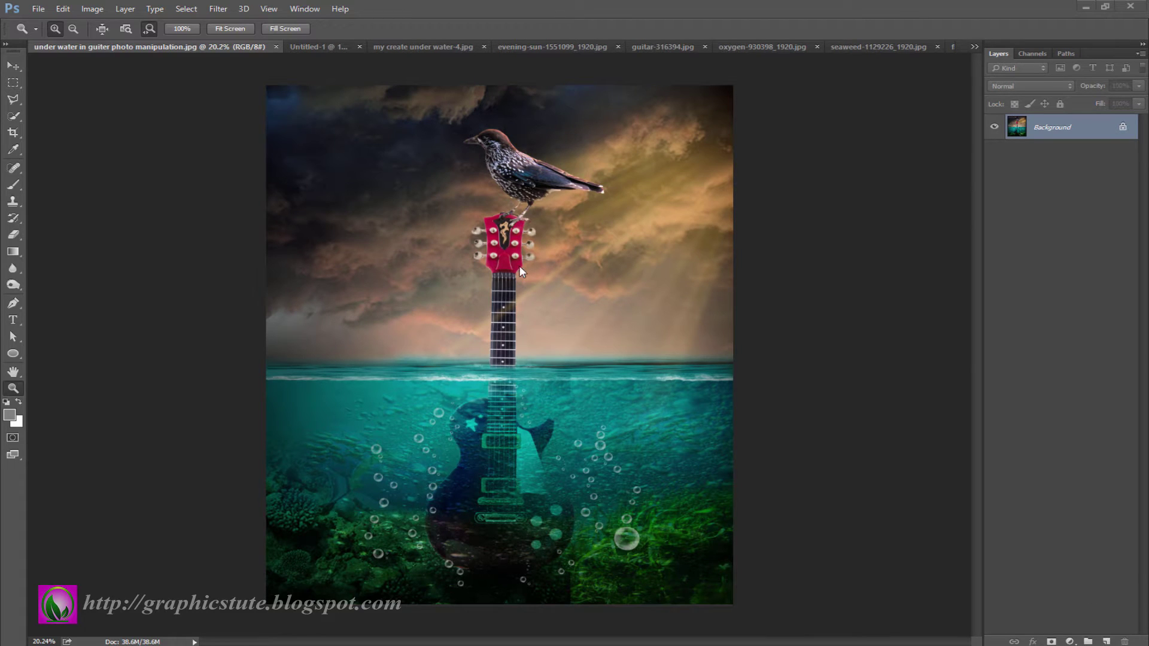
# - Bring the underwater sea-floor photo 'my create under water-4.jpg' to the front
pyautogui.click(321, 46)
# - Unlock the underwater photo's background, drag it into Untitled-1, and close the source unsaved
pyautogui.click(411, 47)
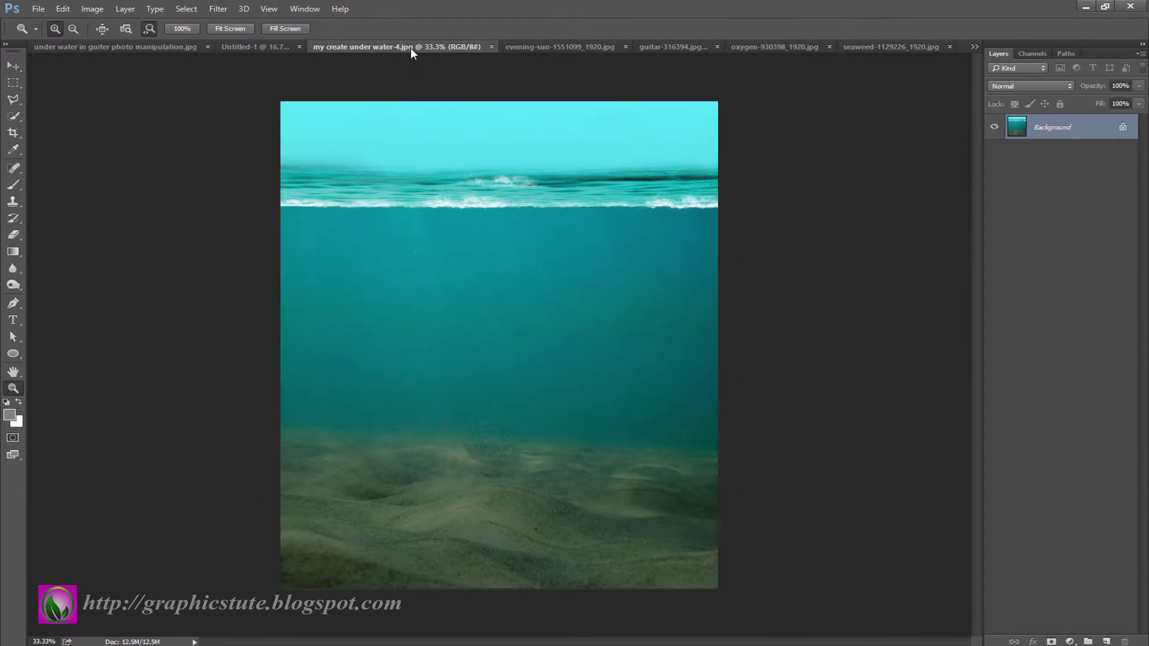
pyautogui.click(1122, 127)
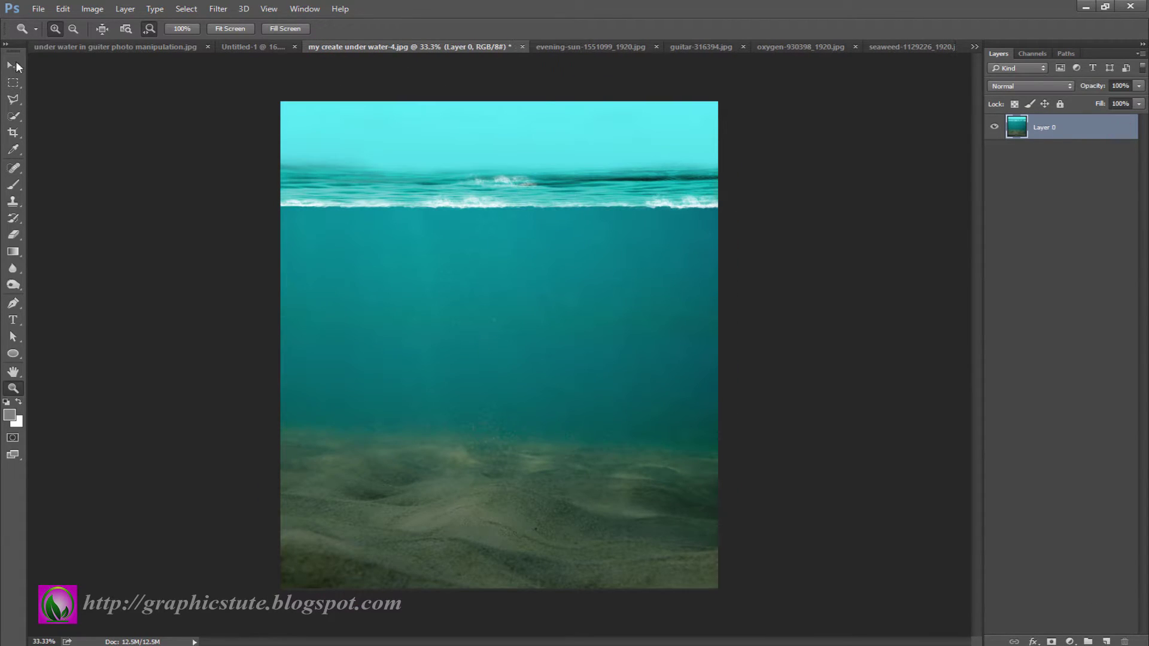
pyautogui.click(15, 65)
pyautogui.moveTo(377, 242)
pyautogui.mouseDown()
pyautogui.moveTo(234, 53)
pyautogui.moveTo(420, 329)
pyautogui.moveTo(495, 349)
pyautogui.mouseUp()
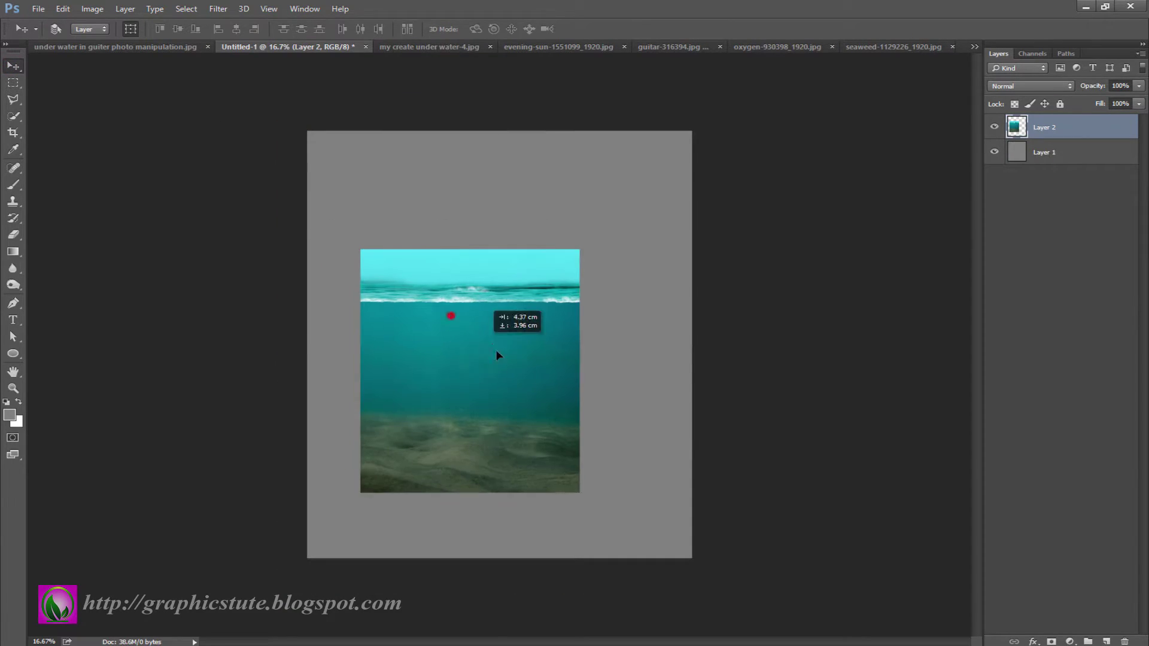
pyautogui.click(422, 46)
pyautogui.click(521, 48)
pyautogui.click(573, 253)
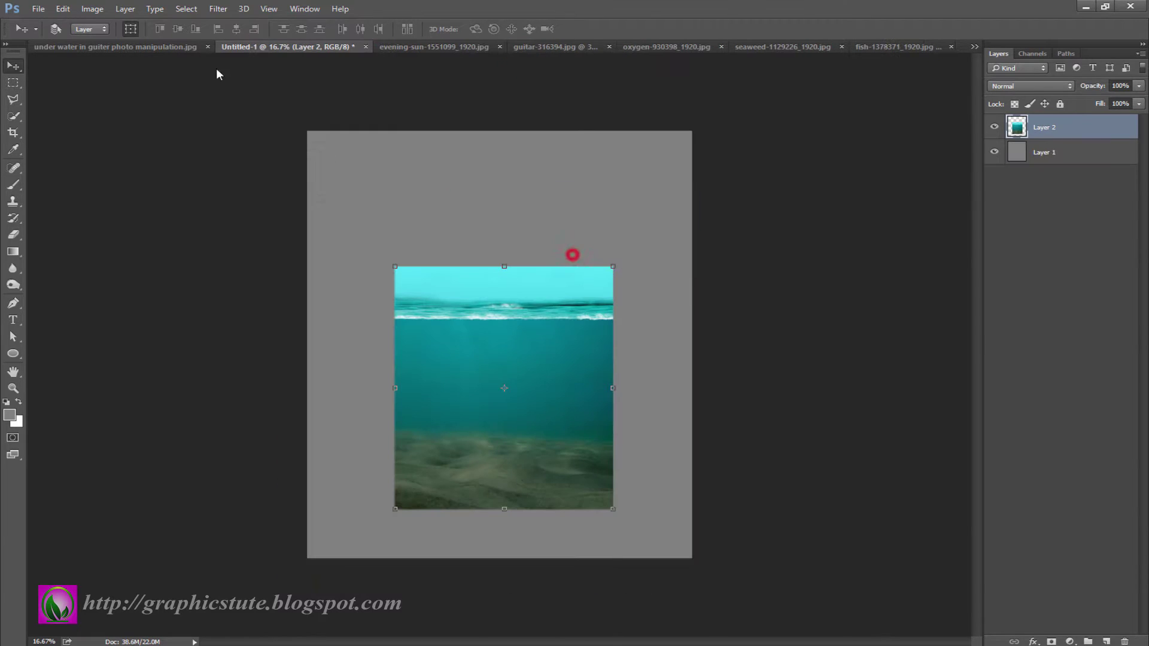
# - Enlarge the underwater layer to span the canvas width and extend past the bottom
pyautogui.moveTo(611, 512); pyautogui.dragTo(664, 557)
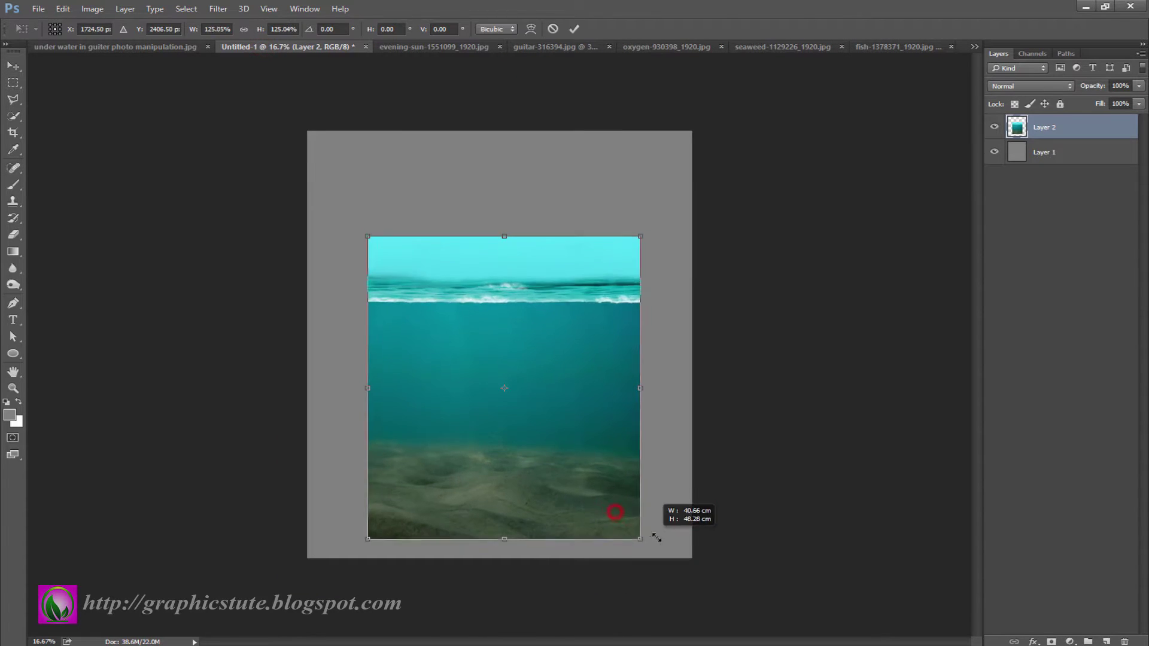
pyautogui.moveTo(658, 389)
pyautogui.mouseDown()
pyautogui.moveTo(699, 389)
pyautogui.moveTo(647, 400)
pyautogui.mouseUp()
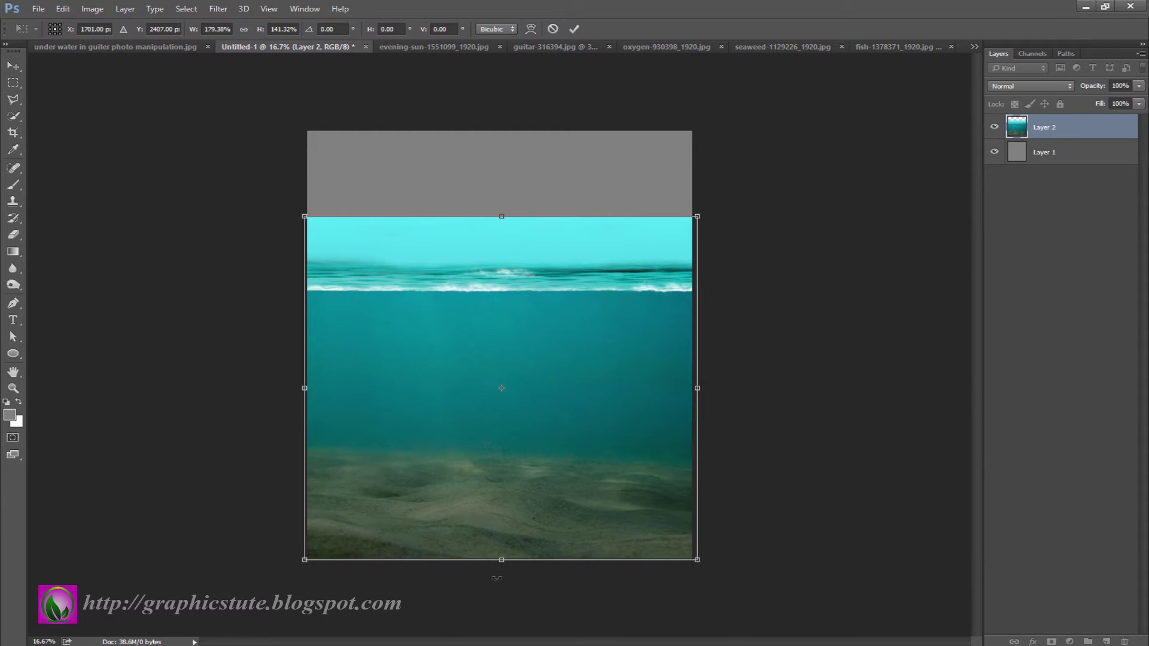
pyautogui.moveTo(504, 564); pyautogui.dragTo(503, 591)
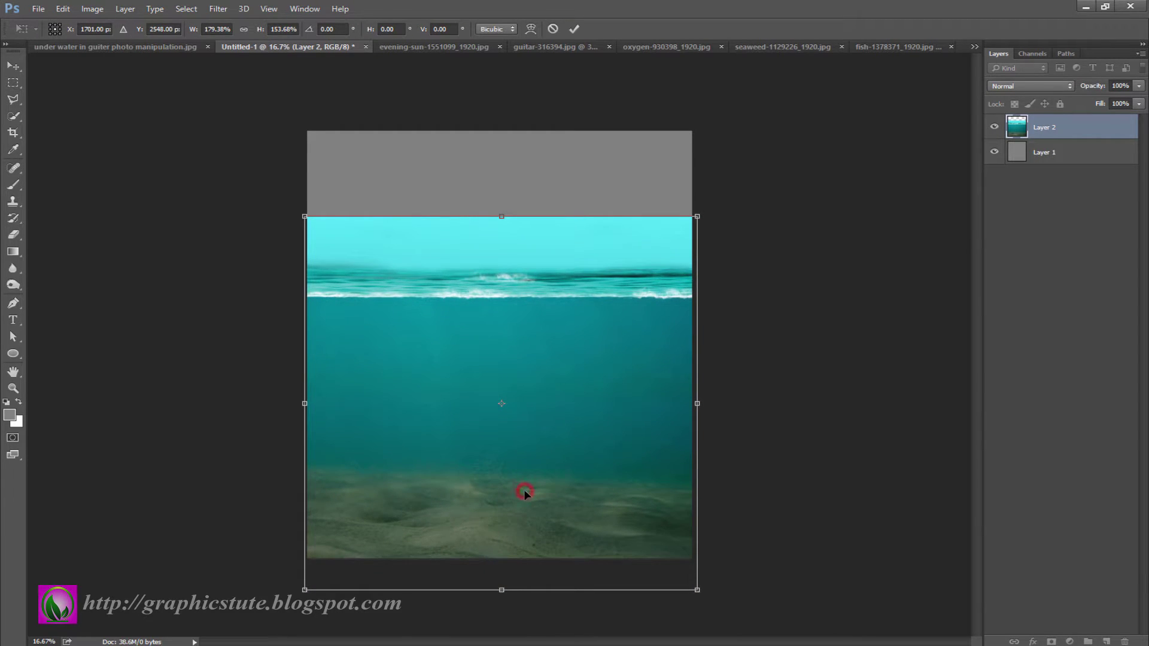
pyautogui.doubleClick(525, 492)
# - Erase the cyan sky above the waterline with a 600 px eraser at 100% opacity
pyautogui.click(12, 236)
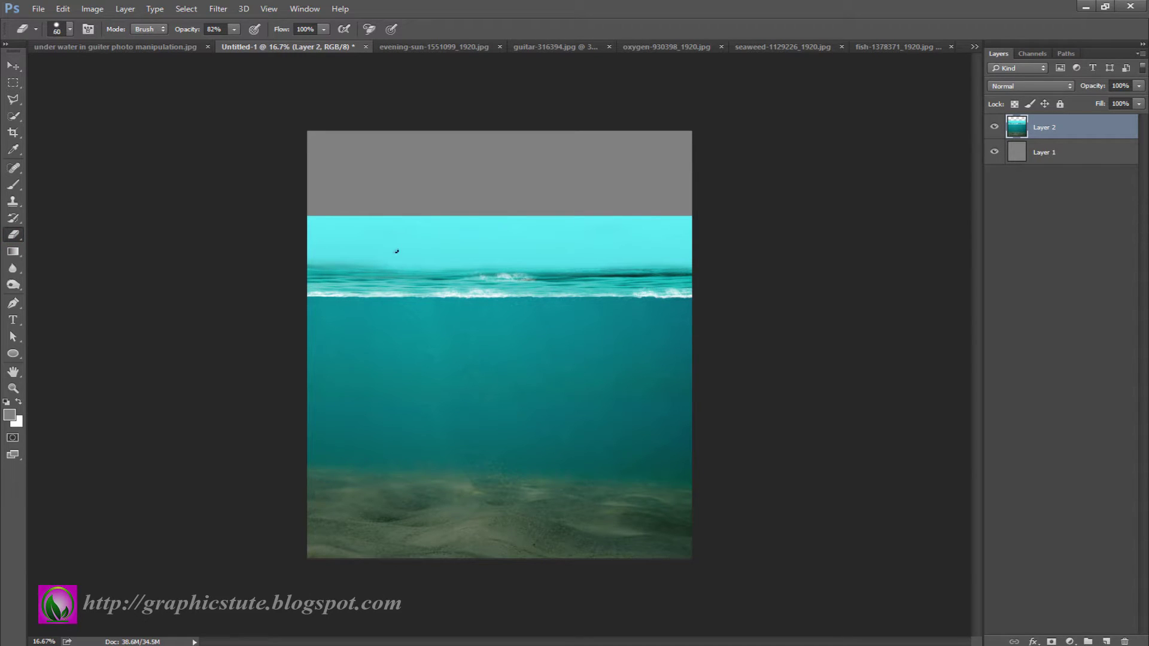
pyautogui.moveTo(393, 225); pyautogui.dragTo(703, 227)
pyautogui.click(59, 33)
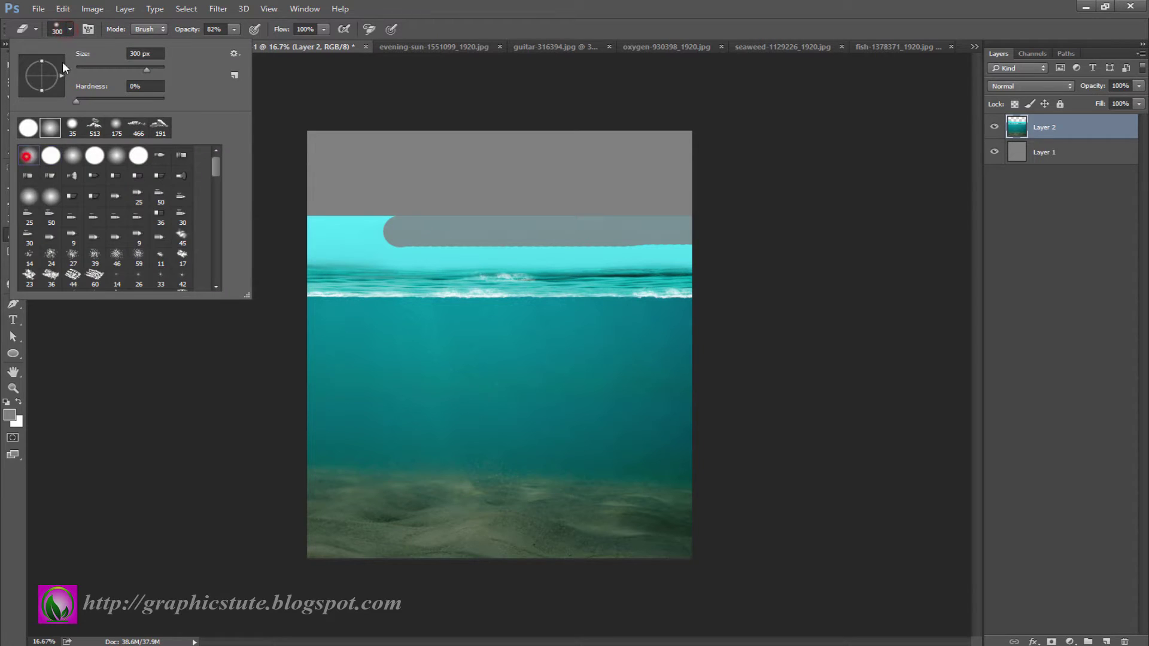
pyautogui.click(70, 29)
pyautogui.moveTo(180, 29); pyautogui.dragTo(238, 37)
pyautogui.moveTo(350, 226); pyautogui.dragTo(627, 225)
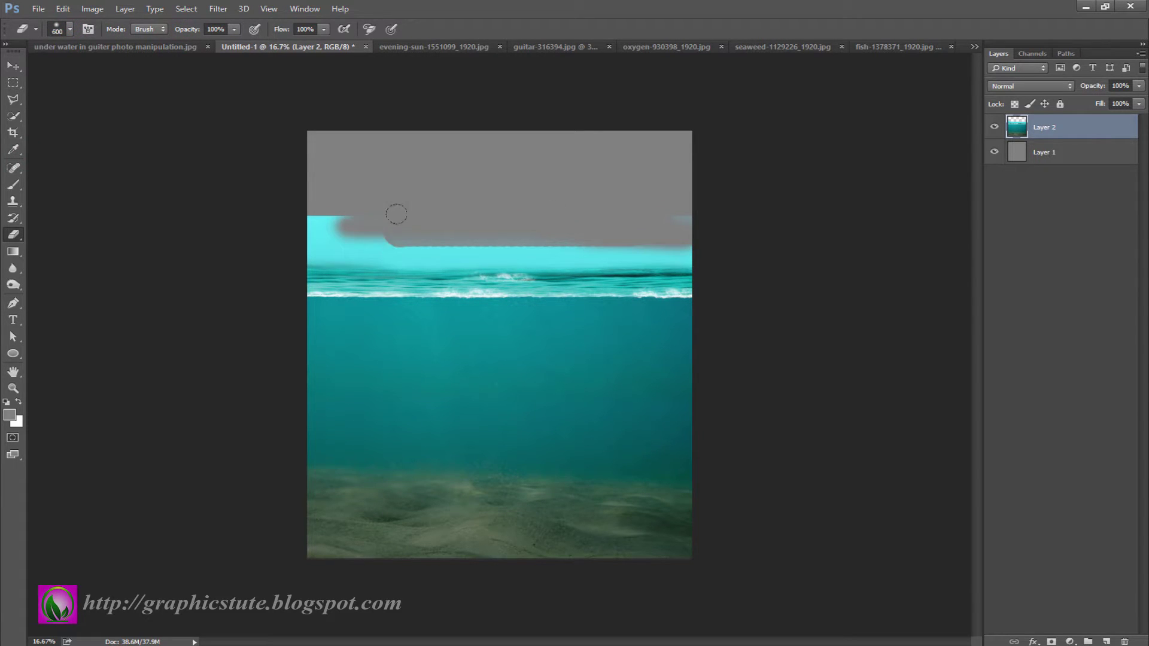
pyautogui.moveTo(396, 214)
pyautogui.mouseDown()
pyautogui.moveTo(410, 225)
pyautogui.moveTo(546, 225)
pyautogui.moveTo(687, 213)
pyautogui.mouseUp()
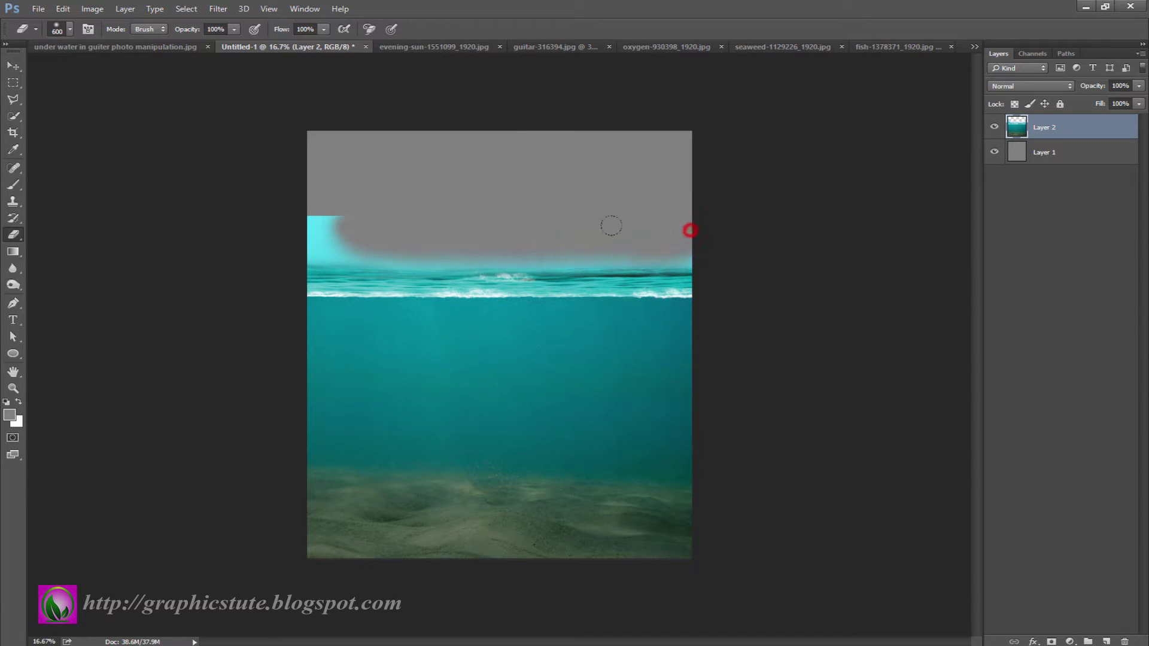
pyautogui.moveTo(453, 231); pyautogui.dragTo(353, 240)
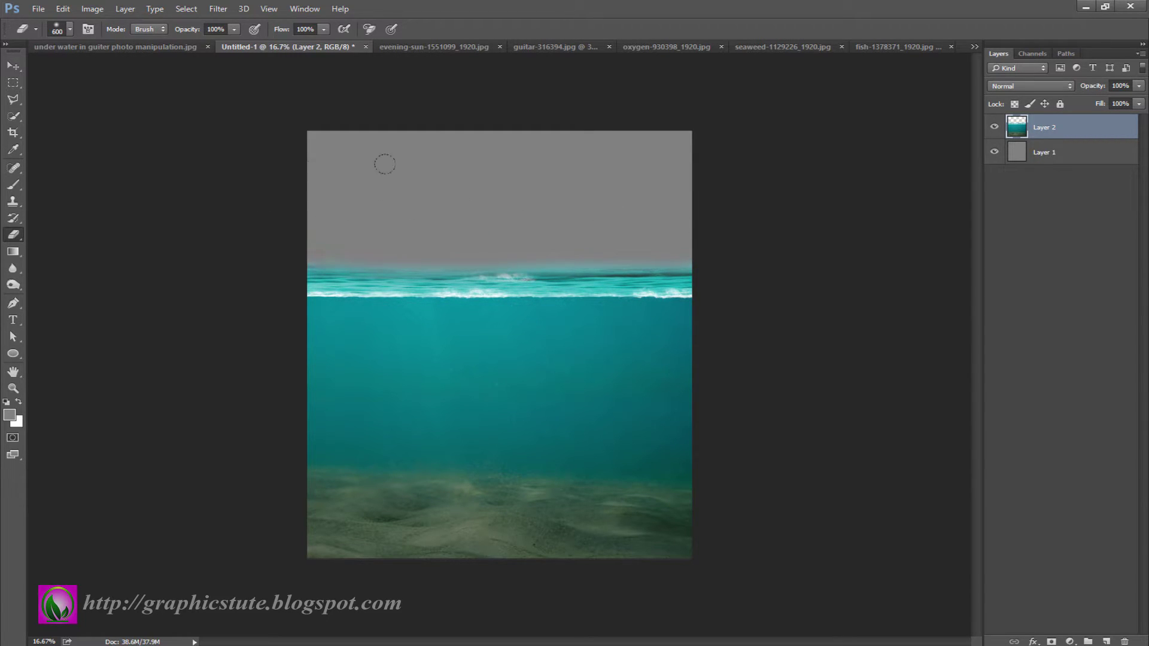
# - Hide the grey backdrop Layer 1 and bring up the evening-sun cloud photo
pyautogui.click(994, 126)
pyautogui.click(994, 152)
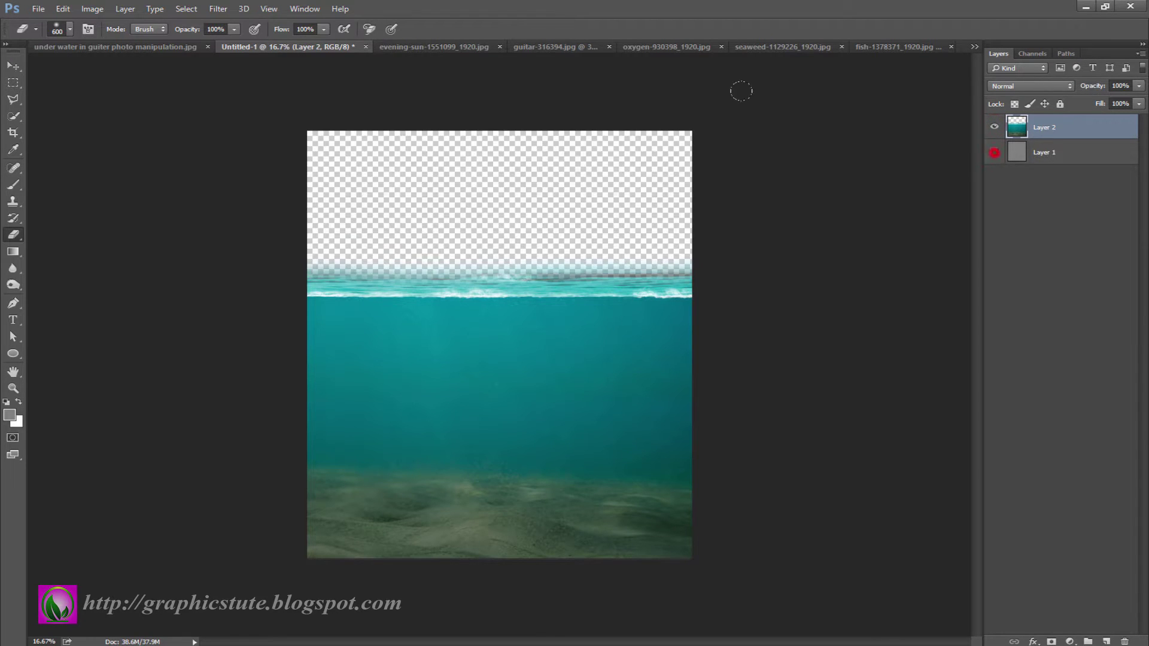
pyautogui.click(393, 47)
# - Bring the cloud photo in as Layer 3 below the water and enlarge it over the sky
pyautogui.click(13, 65)
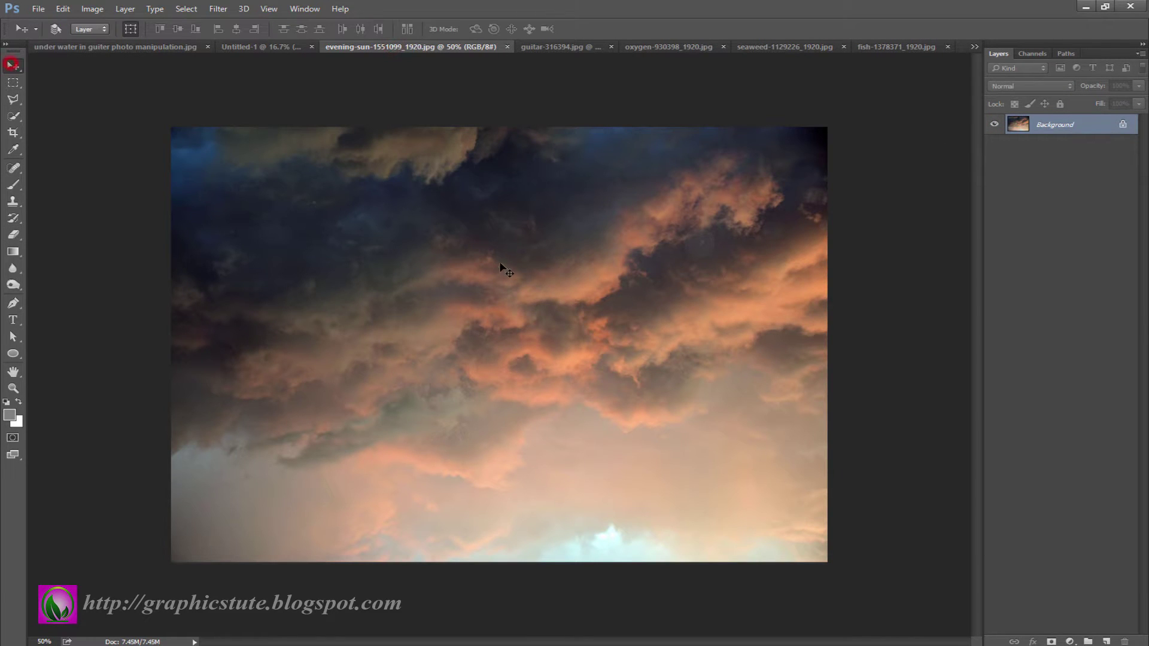
pyautogui.click(1116, 130)
pyautogui.moveTo(584, 307)
pyautogui.mouseDown()
pyautogui.moveTo(275, 48)
pyautogui.moveTo(541, 257)
pyautogui.mouseUp()
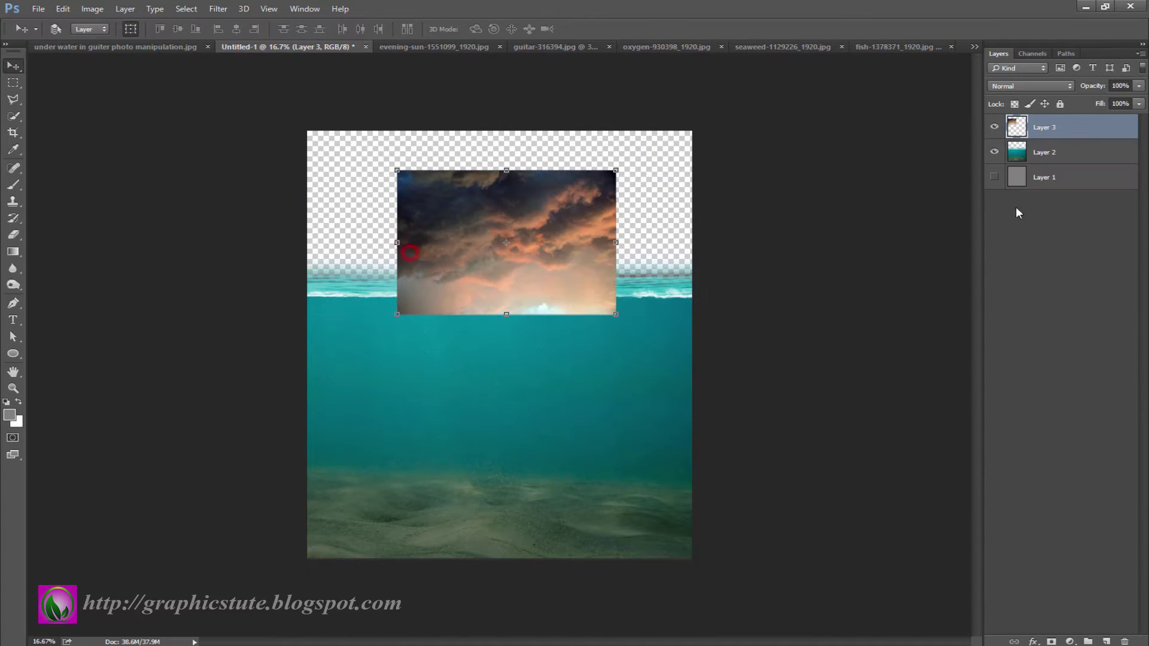
pyautogui.moveTo(1053, 130); pyautogui.dragTo(1055, 152)
pyautogui.moveTo(572, 246); pyautogui.dragTo(568, 237)
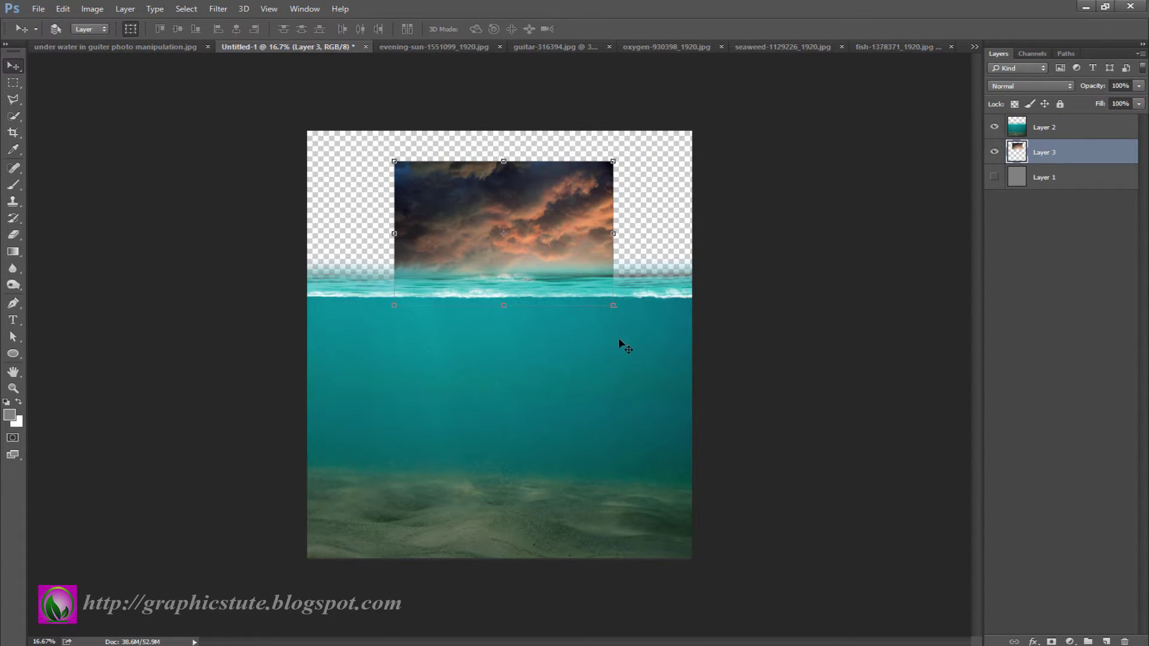
pyautogui.moveTo(615, 308); pyautogui.dragTo(710, 371)
pyautogui.moveTo(619, 255); pyautogui.dragTo(619, 225)
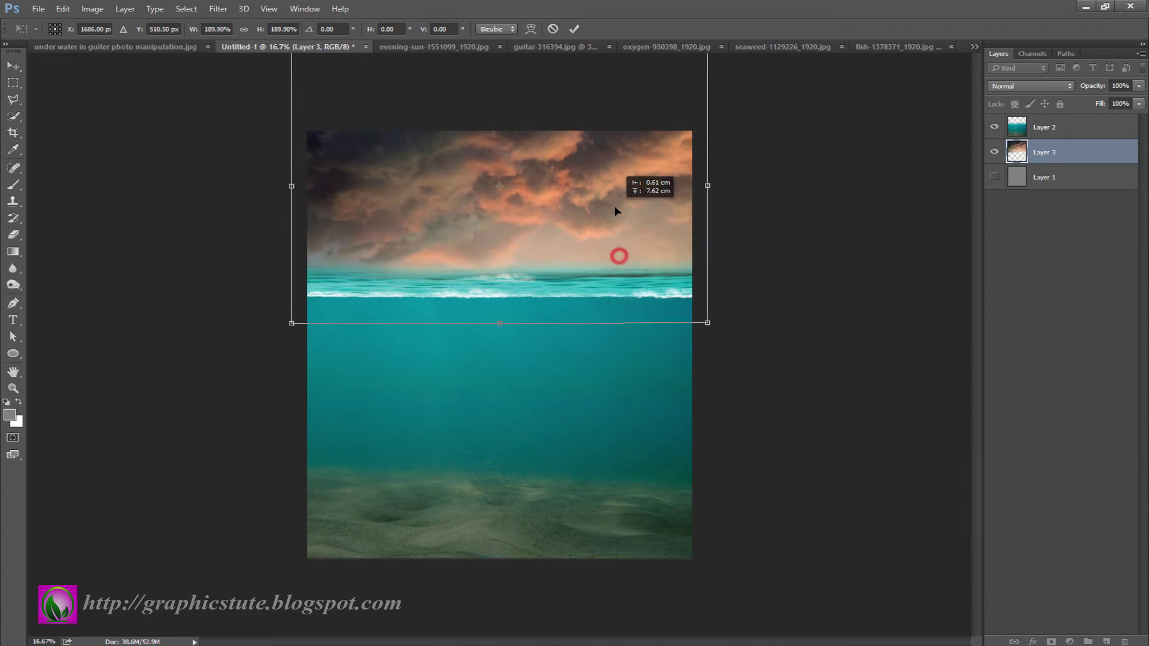
pyautogui.press('Return')
# - Nudge the water layer down and the cloud layer down so they meet
pyautogui.click(1044, 126)
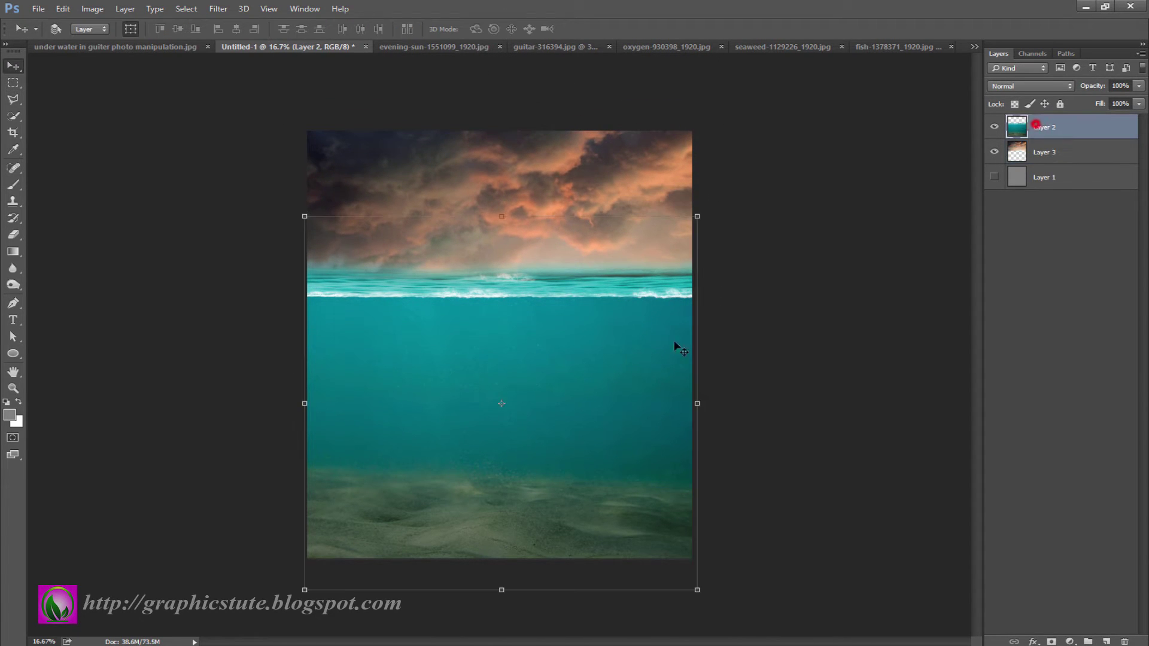
pyautogui.moveTo(612, 375); pyautogui.dragTo(612, 393)
pyautogui.click(1045, 152)
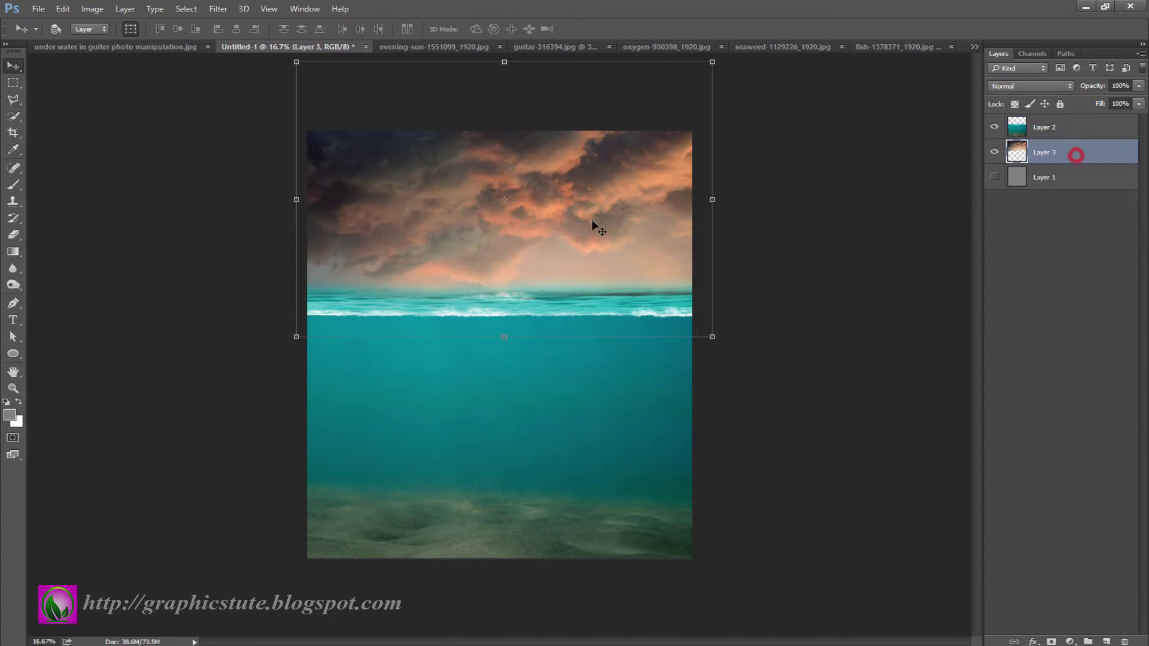
pyautogui.moveTo(593, 221)
pyautogui.mouseDown()
pyautogui.moveTo(594, 250)
pyautogui.moveTo(594, 213)
pyautogui.moveTo(588, 235)
pyautogui.moveTo(578, 207)
pyautogui.moveTo(627, 192)
pyautogui.moveTo(595, 194)
pyautogui.moveTo(564, 236)
pyautogui.moveTo(582, 295)
pyautogui.moveTo(578, 223)
pyautogui.mouseUp()
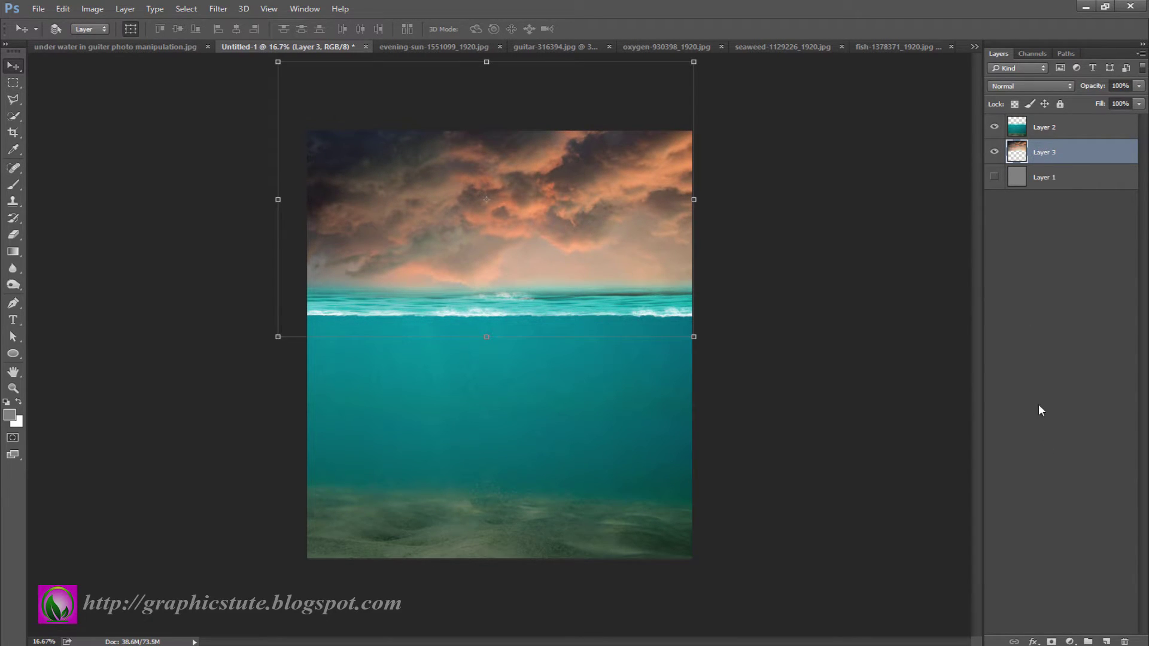
# - Add a Hue/Saturation and a cloud-clipped Levels adjustment that darkens the clouds' midtones
pyautogui.click(1070, 641)
pyautogui.click(1059, 483)
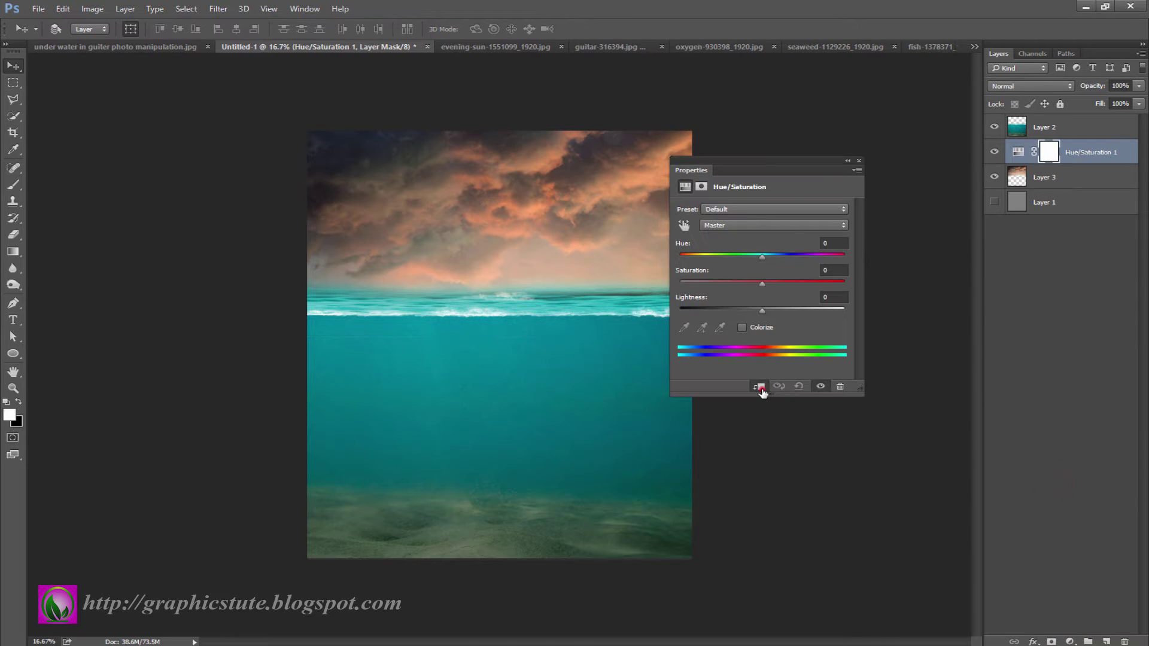
pyautogui.moveTo(785, 160); pyautogui.dragTo(913, 152)
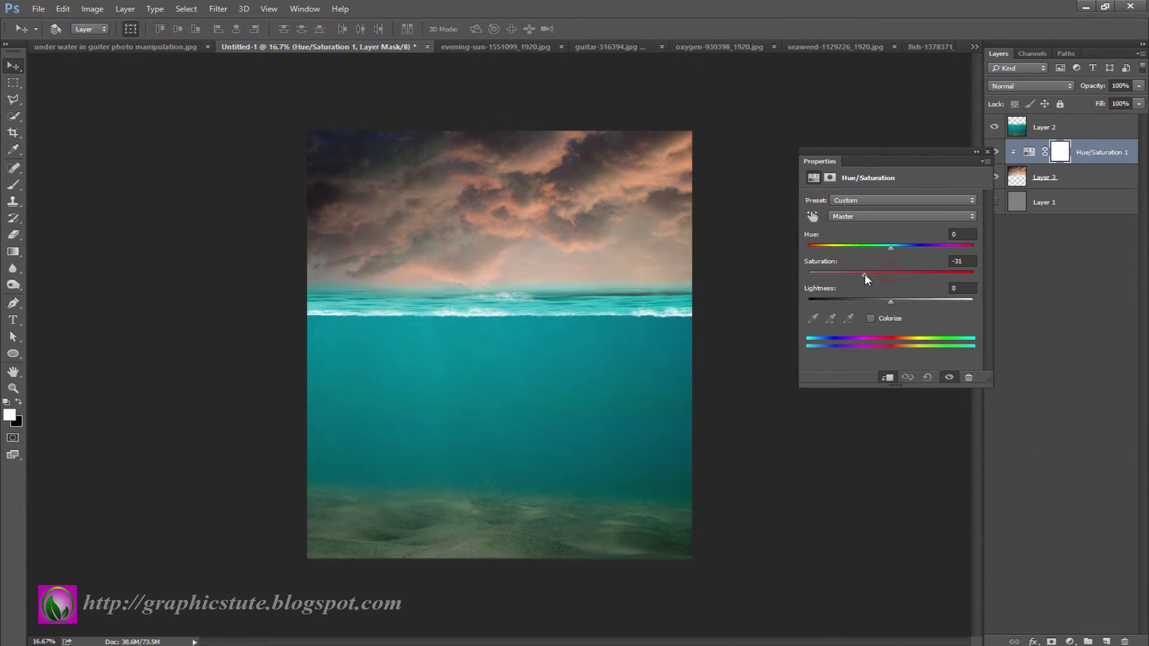
pyautogui.click(988, 151)
pyautogui.click(1070, 641)
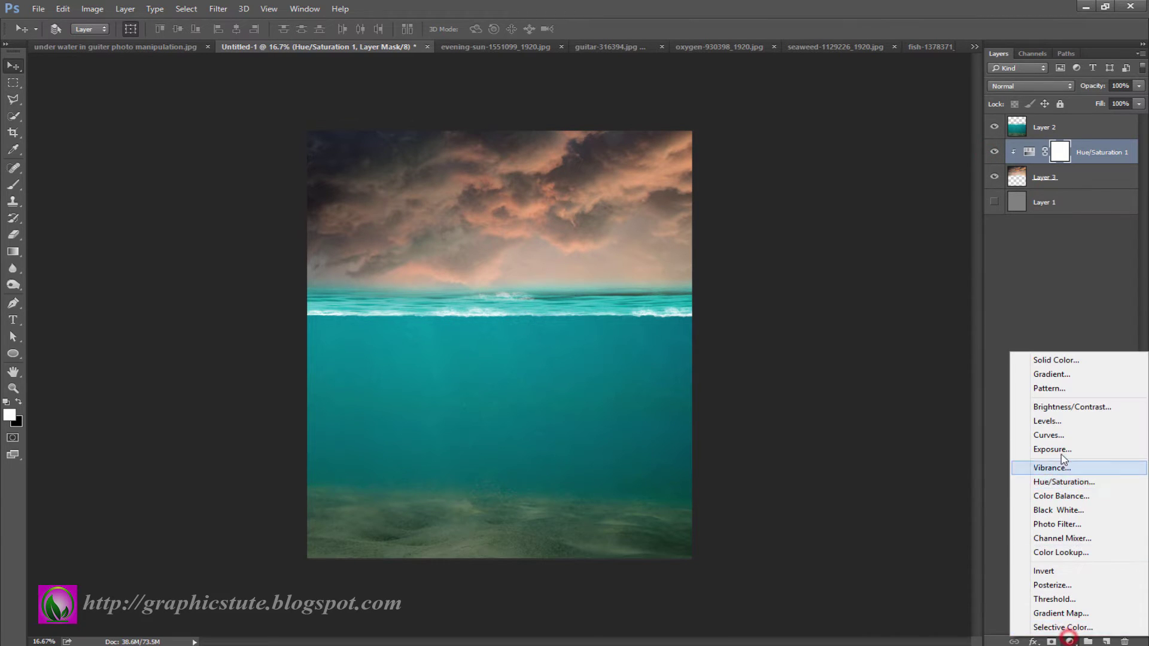
pyautogui.click(1053, 427)
pyautogui.click(888, 378)
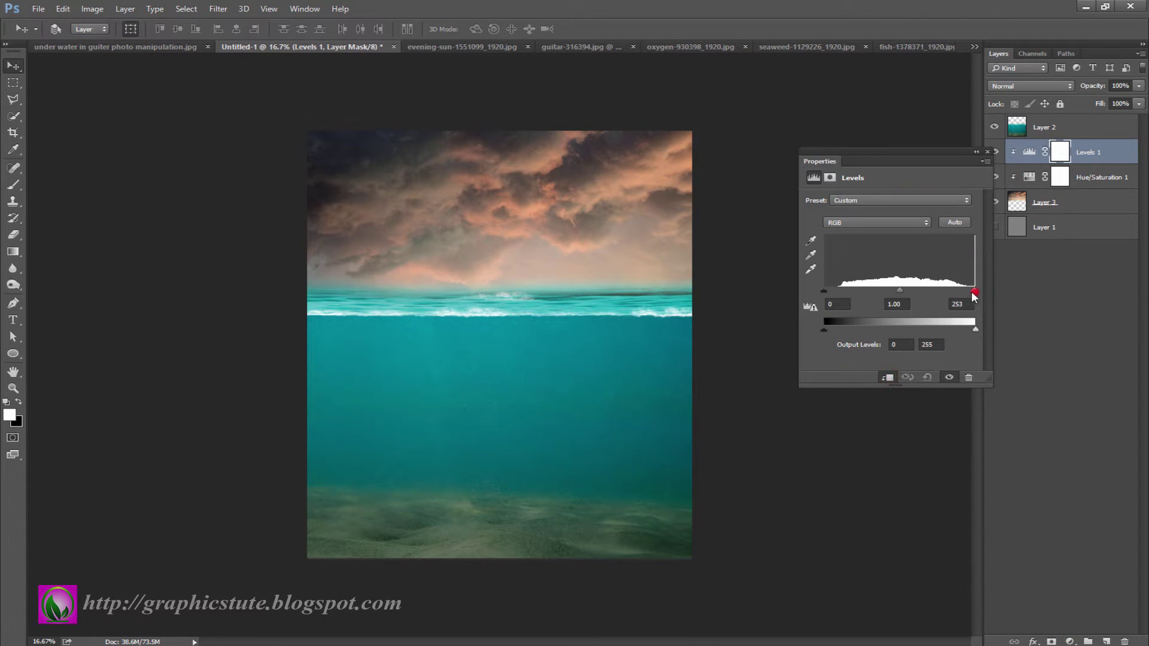
pyautogui.moveTo(900, 291); pyautogui.dragTo(915, 291)
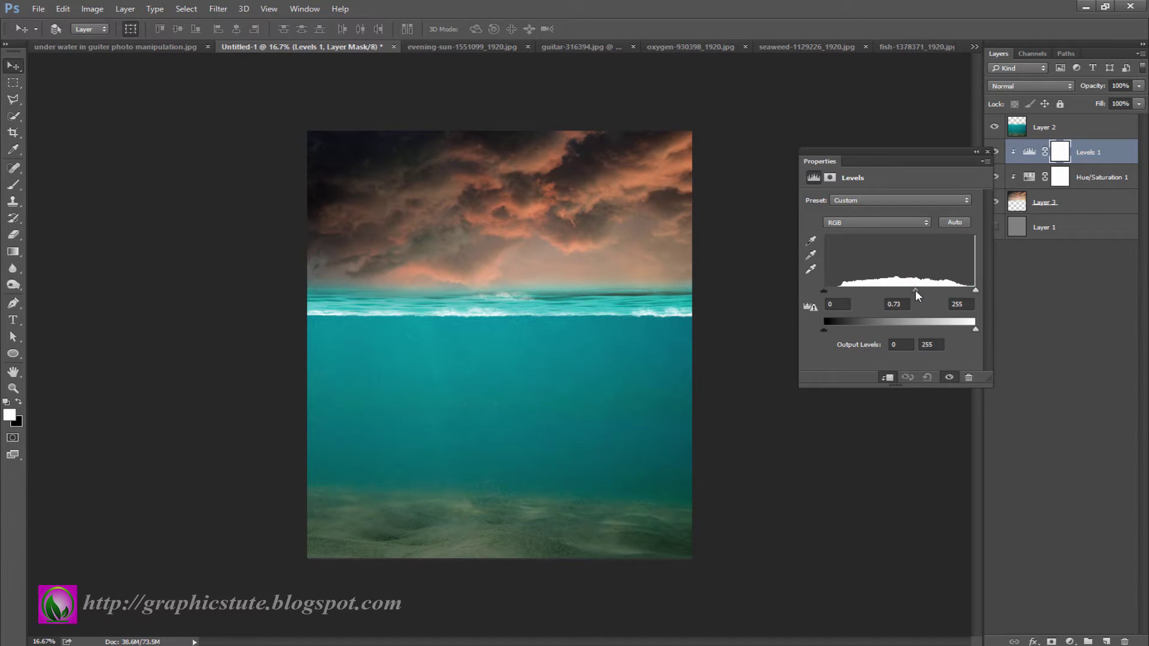
pyautogui.click(987, 152)
# - Shift the cloud layer slightly down and left into its final place
pyautogui.click(1044, 202)
pyautogui.moveTo(646, 259)
pyautogui.mouseDown()
pyautogui.moveTo(584, 290)
pyautogui.moveTo(592, 245)
pyautogui.mouseUp()
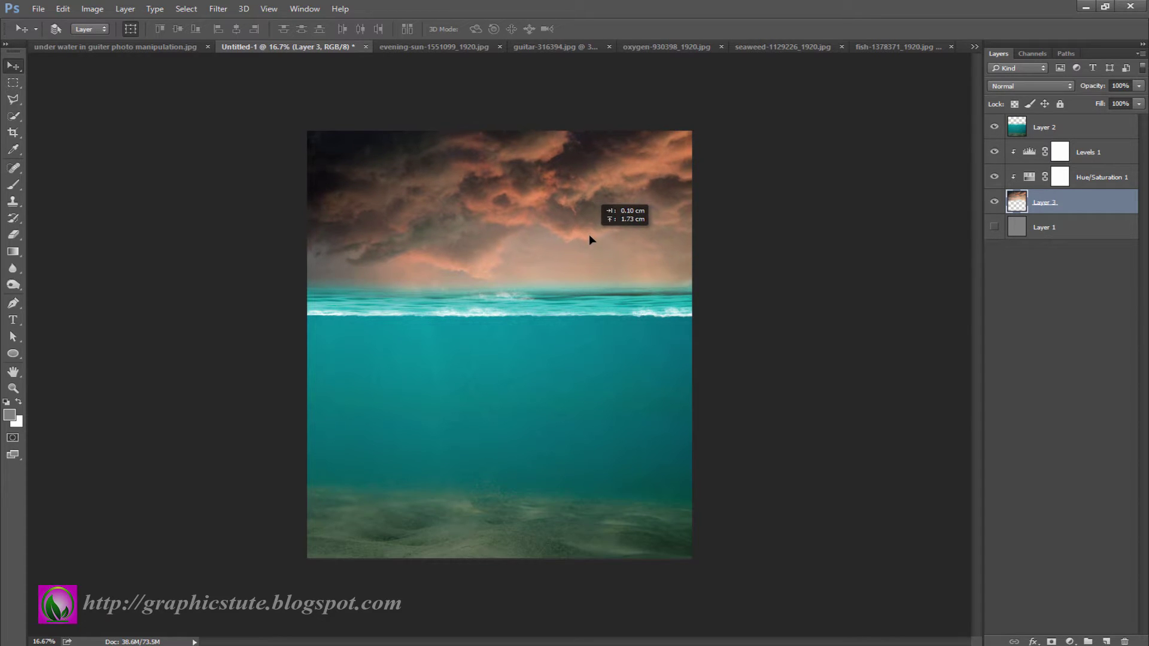
pyautogui.moveTo(591, 240); pyautogui.dragTo(590, 238)
# - Add a Levels 2 adjustment on the water layer with midtones set to 0.67
pyautogui.click(1069, 130)
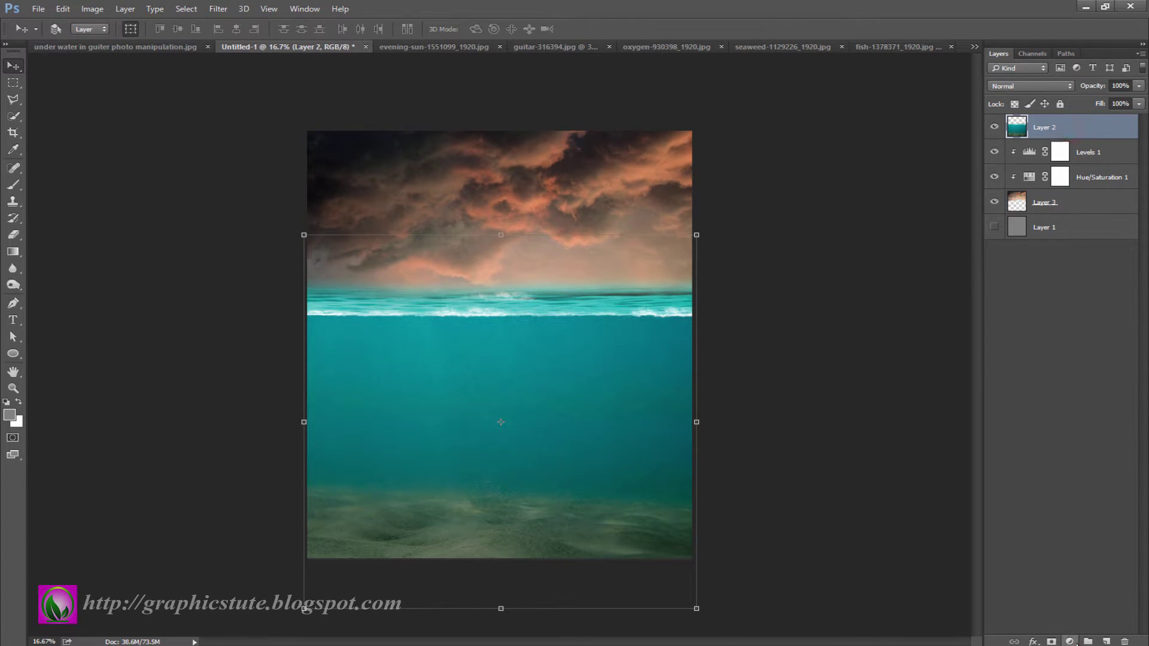
pyautogui.click(1070, 641)
pyautogui.click(1038, 437)
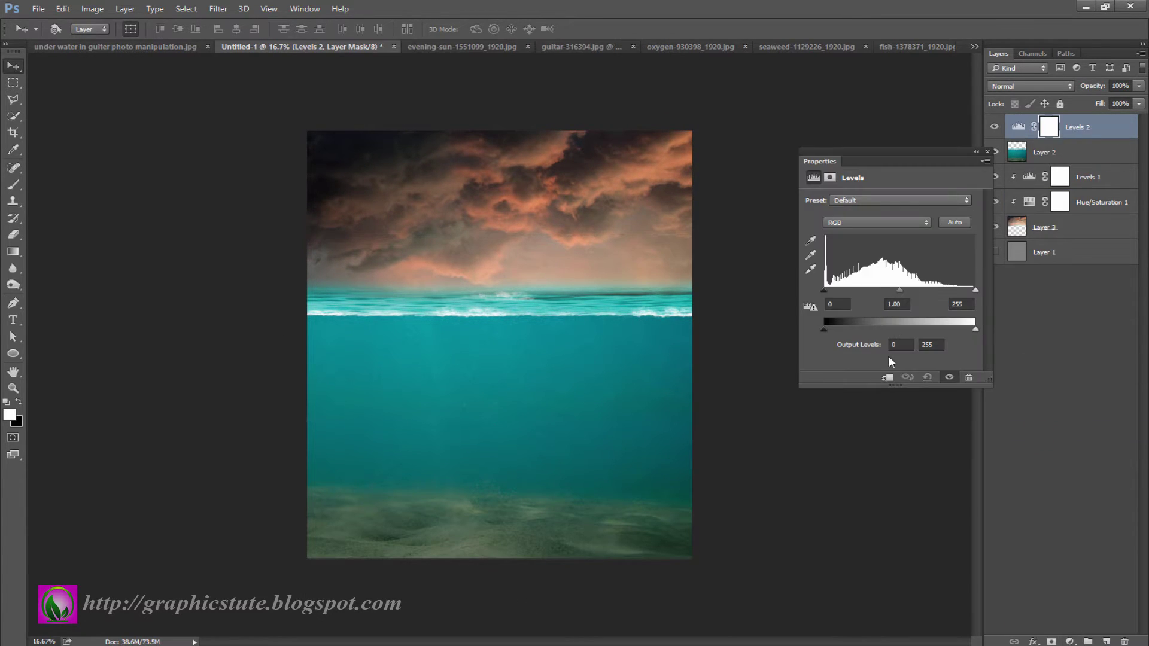
pyautogui.moveTo(899, 291); pyautogui.dragTo(920, 291)
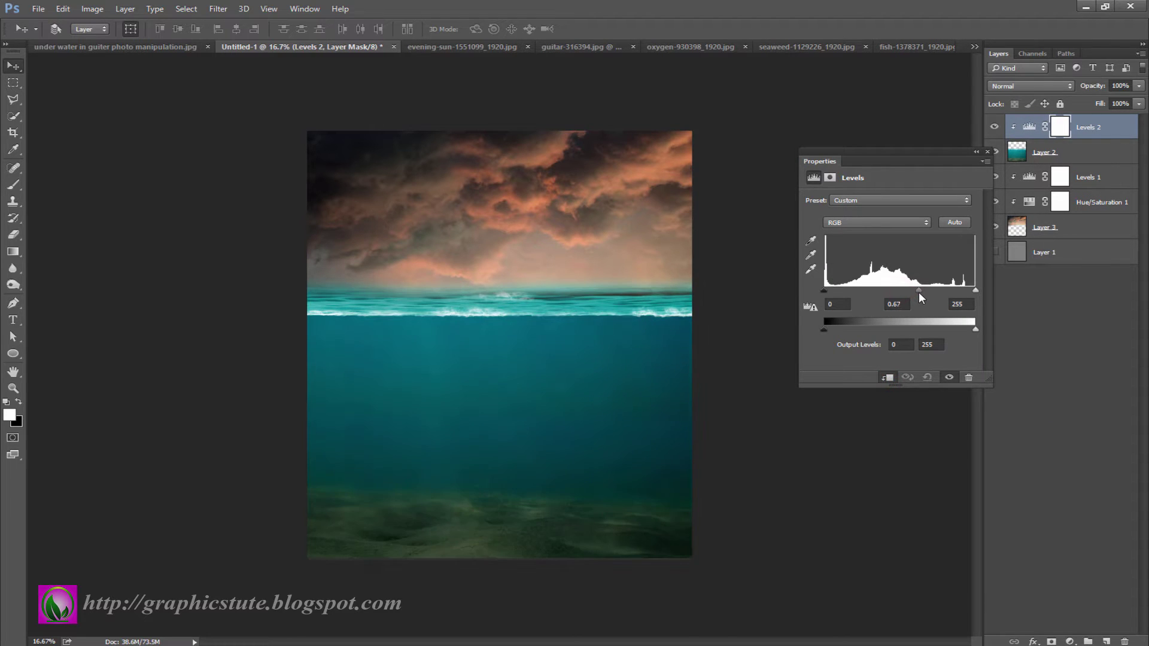
# - Close the evening-sun image
pyautogui.click(988, 157)
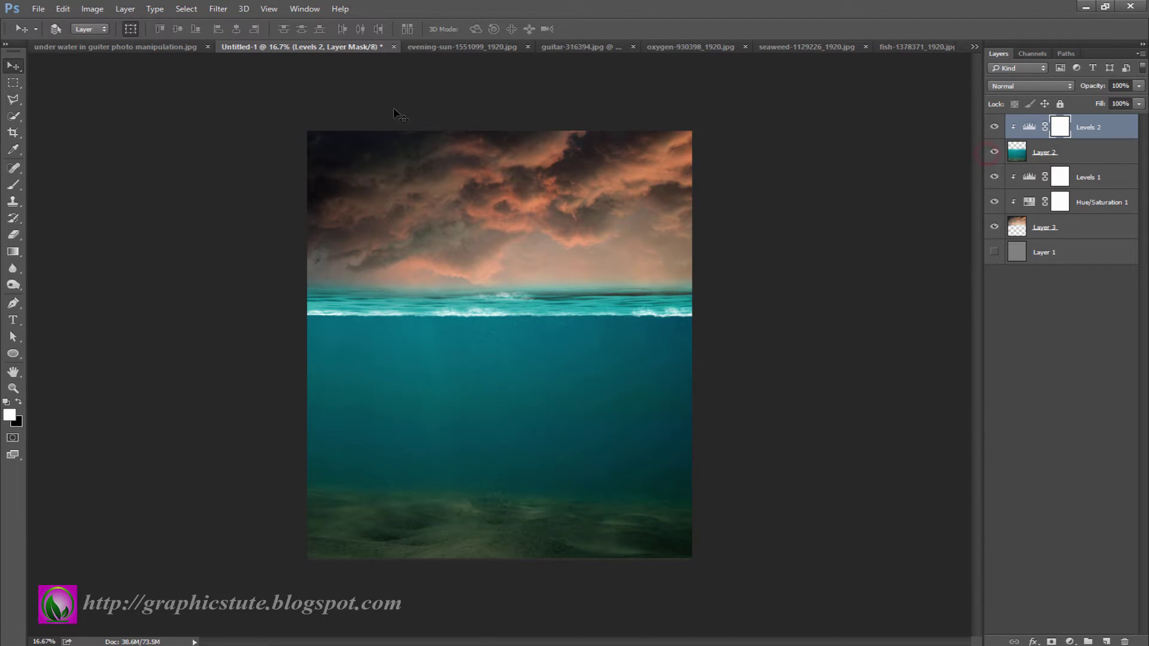
pyautogui.click(443, 46)
pyautogui.click(538, 46)
# - Discard the evening-sun changes, then bring up the guitar photo and zoom in
pyautogui.click(574, 252)
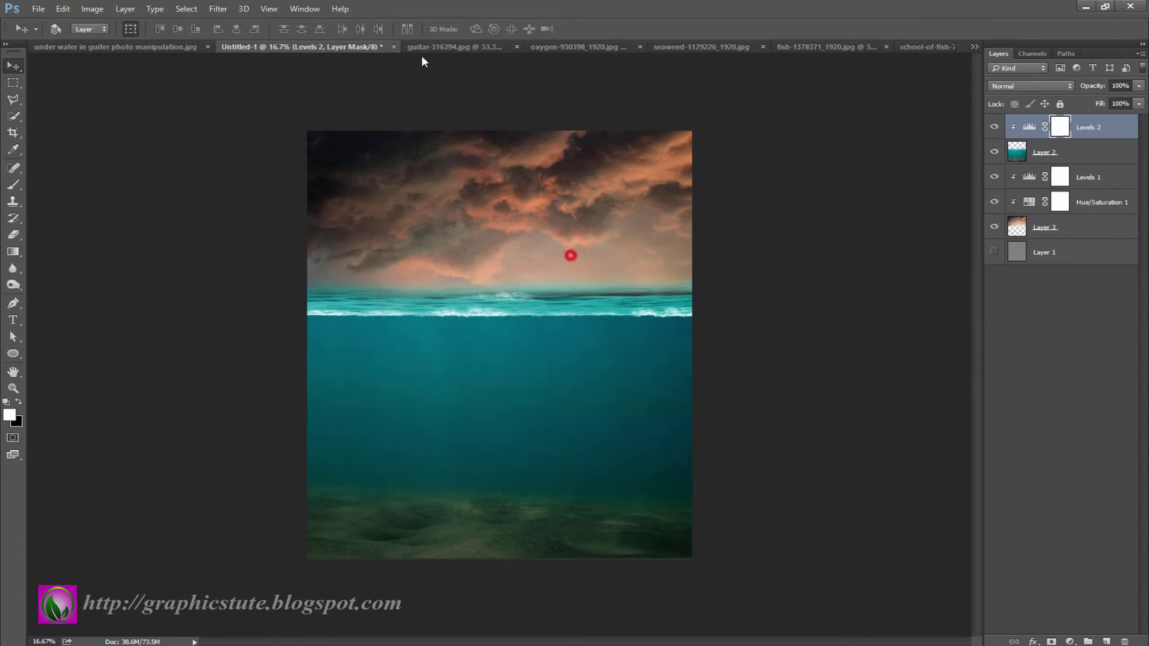
pyautogui.click(422, 47)
pyautogui.click(1123, 128)
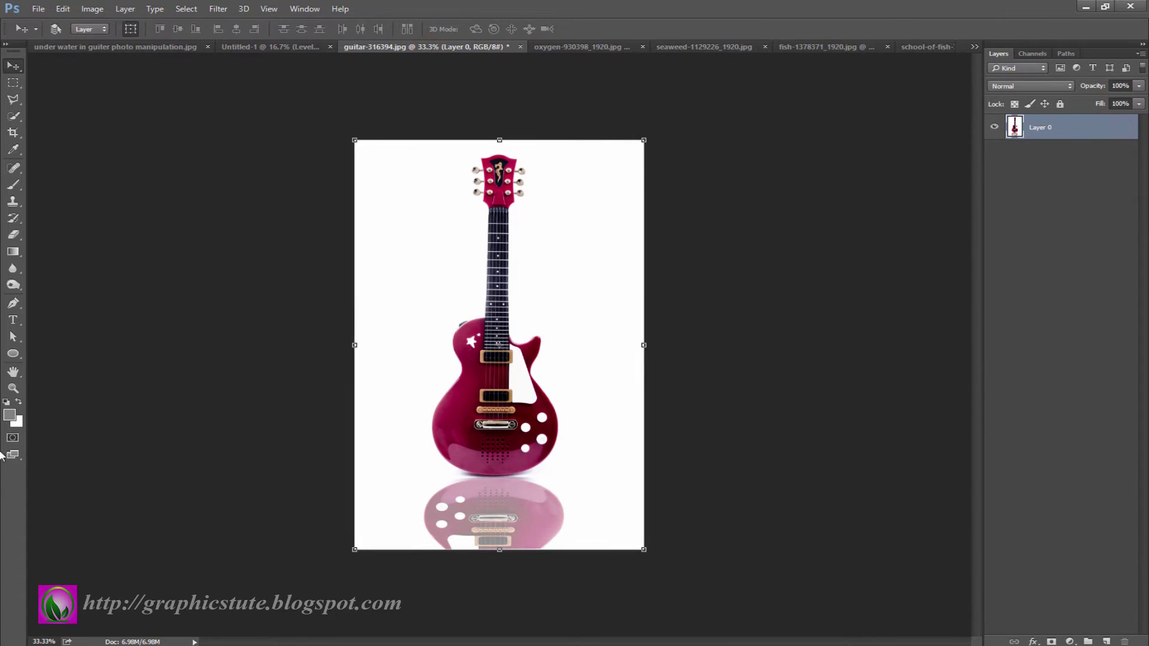
pyautogui.click(13, 387)
pyautogui.click(423, 394)
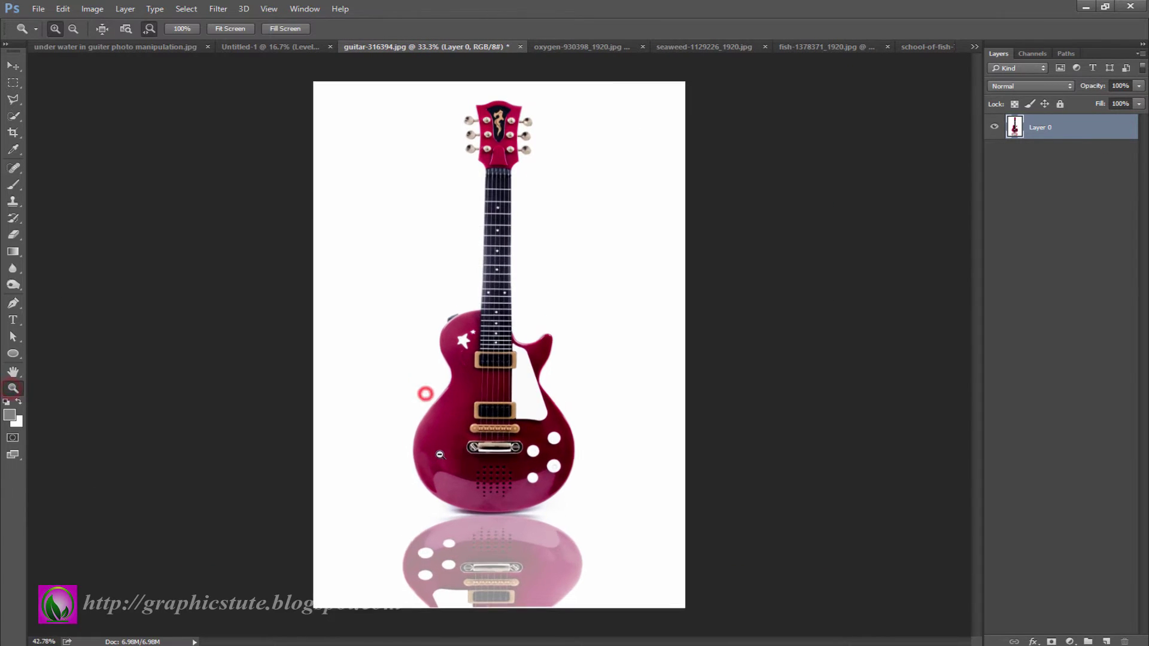
# - Quick-select the guitar body and knob, trimming the reflection from the bottom-left
pyautogui.click(15, 117)
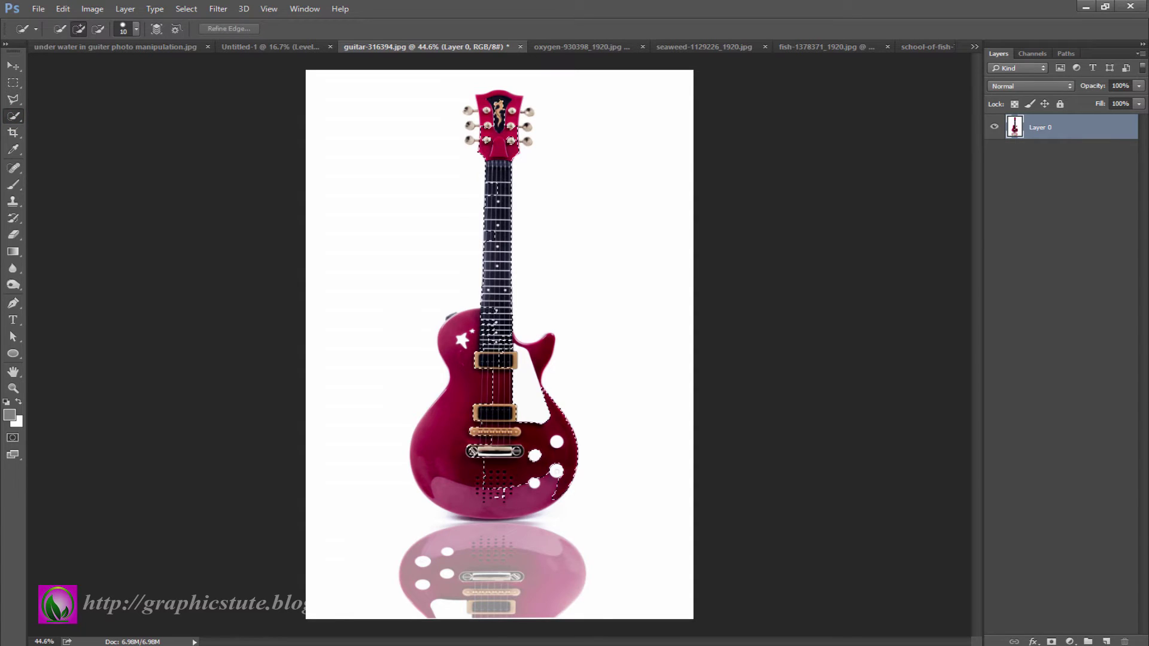
pyautogui.click(505, 379)
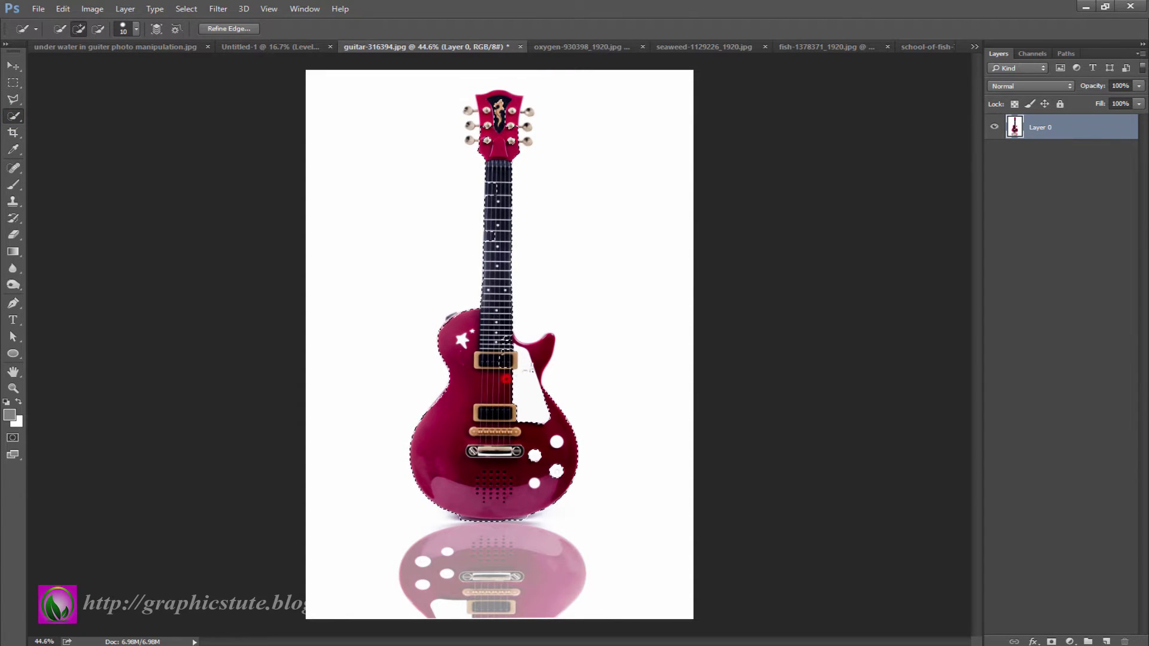
pyautogui.click(556, 471)
pyautogui.click(13, 388)
pyautogui.click(380, 341)
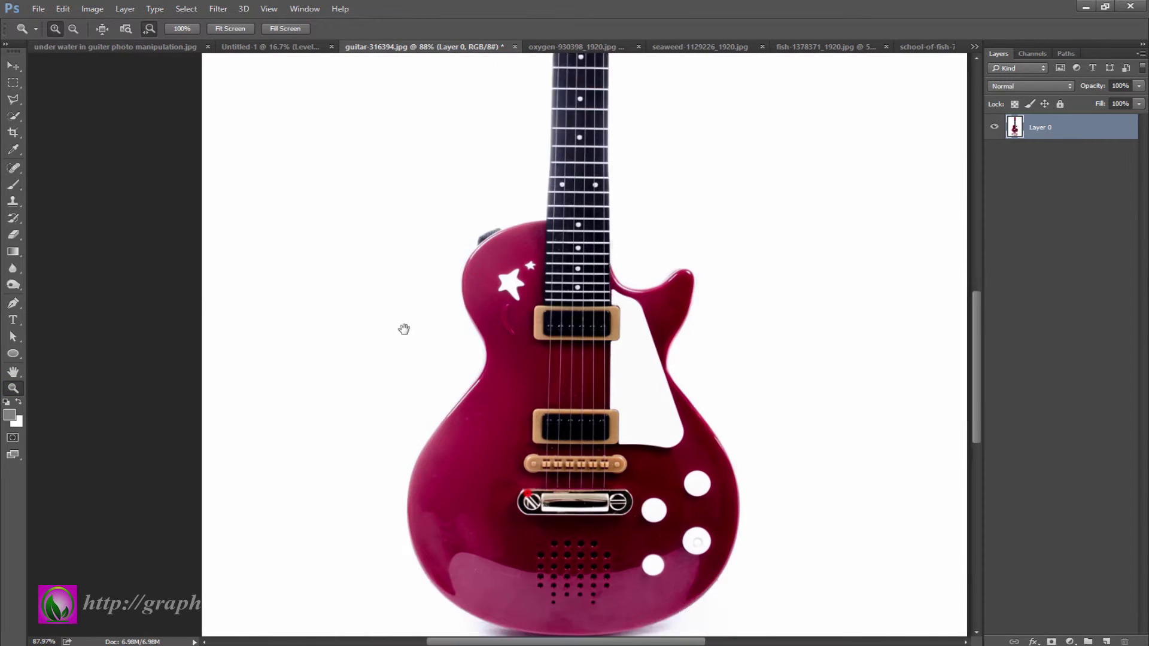
pyautogui.moveTo(404, 329); pyautogui.dragTo(251, 191)
pyautogui.click(14, 115)
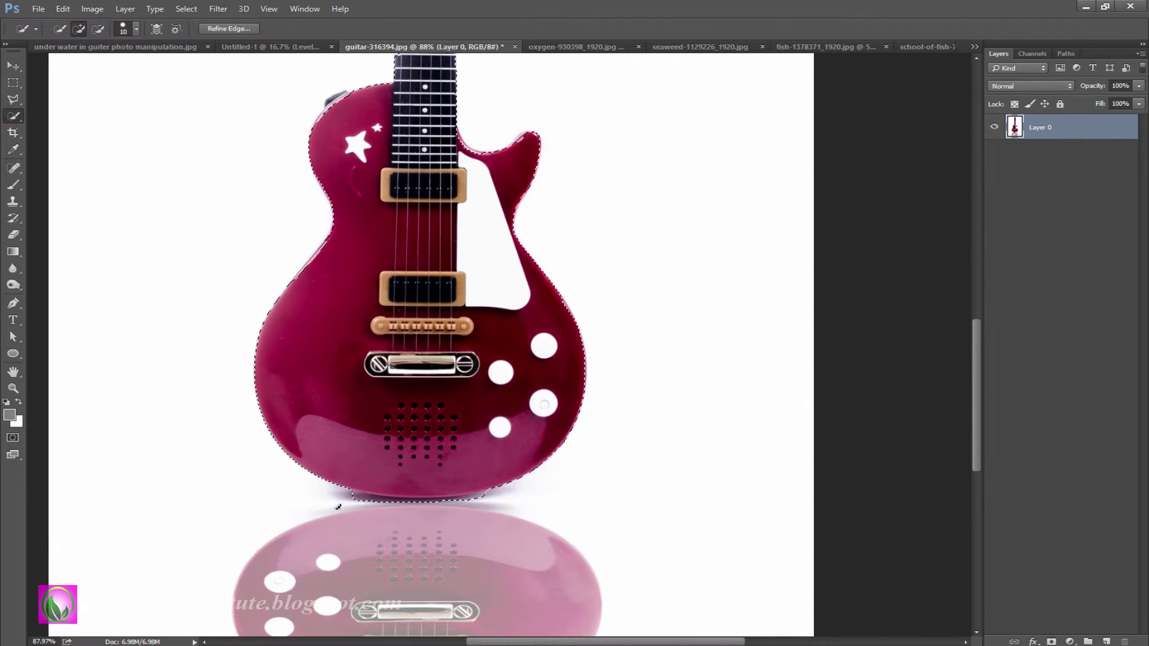
pyautogui.keyDown('alt'); pyautogui.click(349, 501); pyautogui.keyUp('alt')
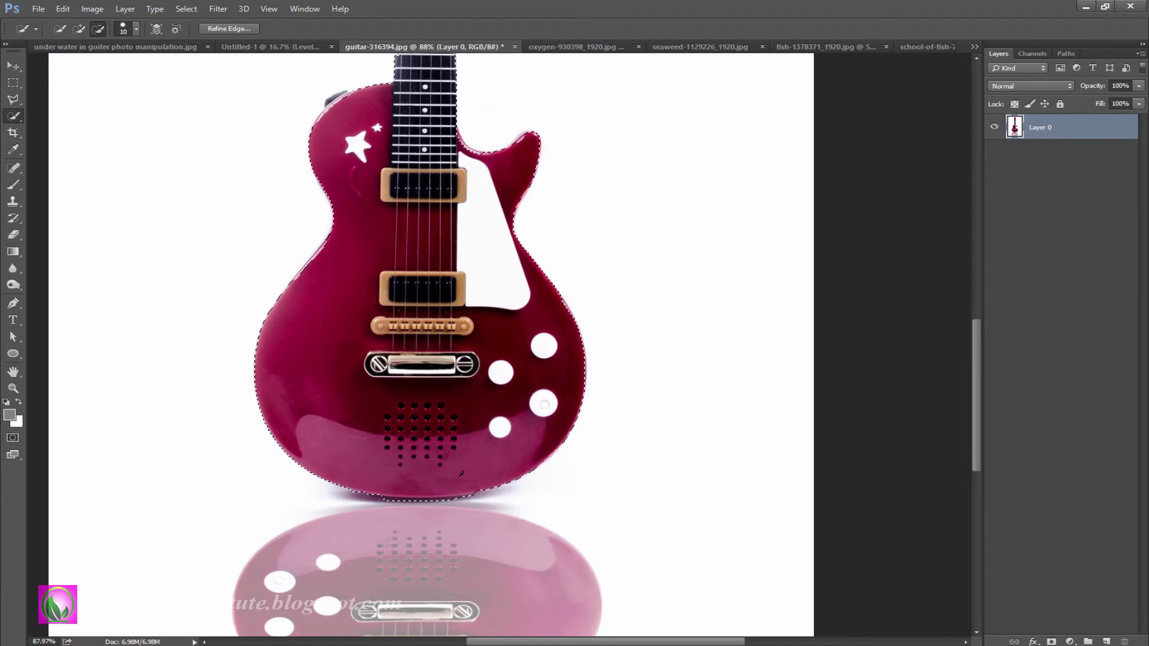
# - Add the guitar neck, including a missed patch, to the selection
pyautogui.scroll(3, 407, 264)
pyautogui.click(418, 260)
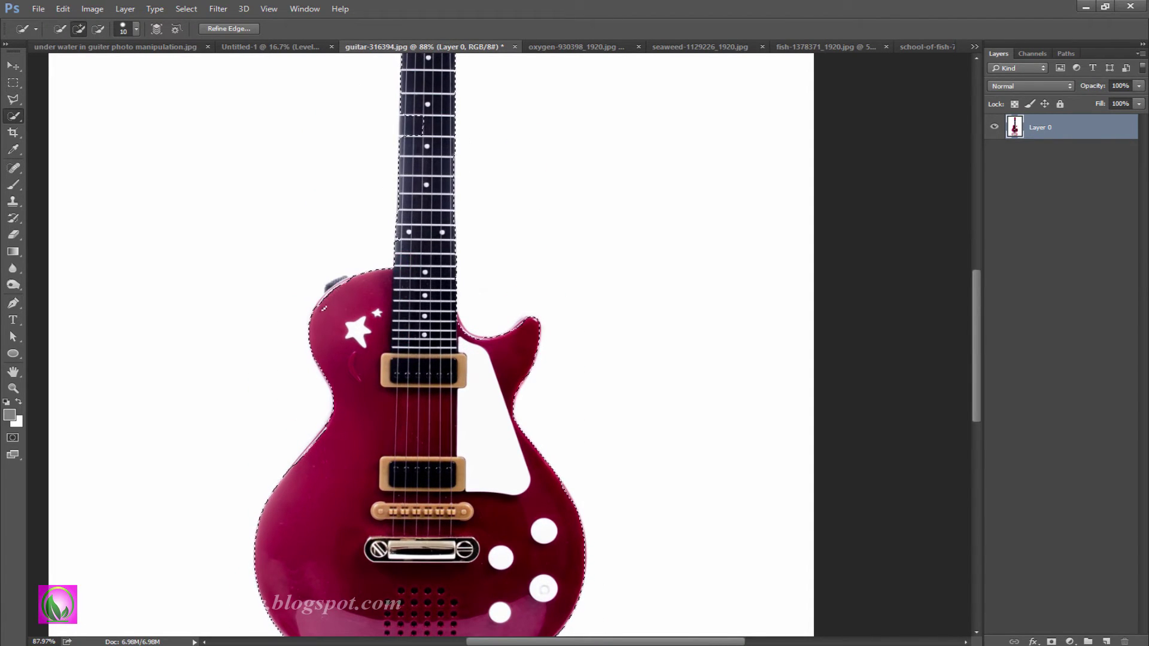
pyautogui.scroll(2, 419, 260)
pyautogui.scroll(3, 431, 359)
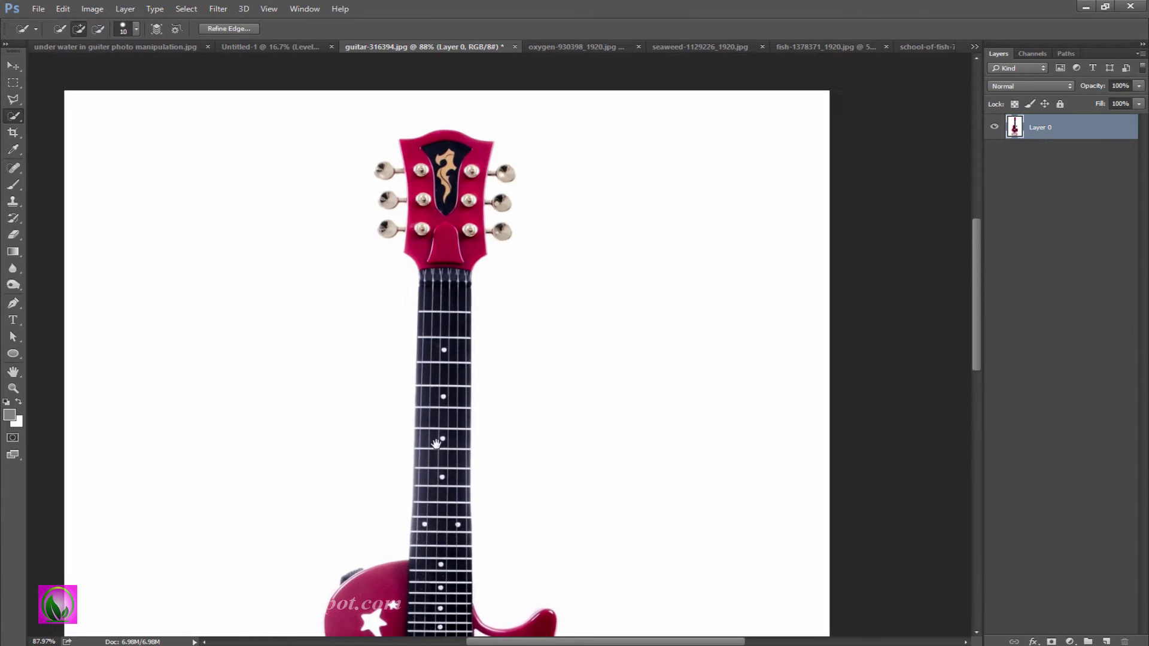
pyautogui.click(441, 443)
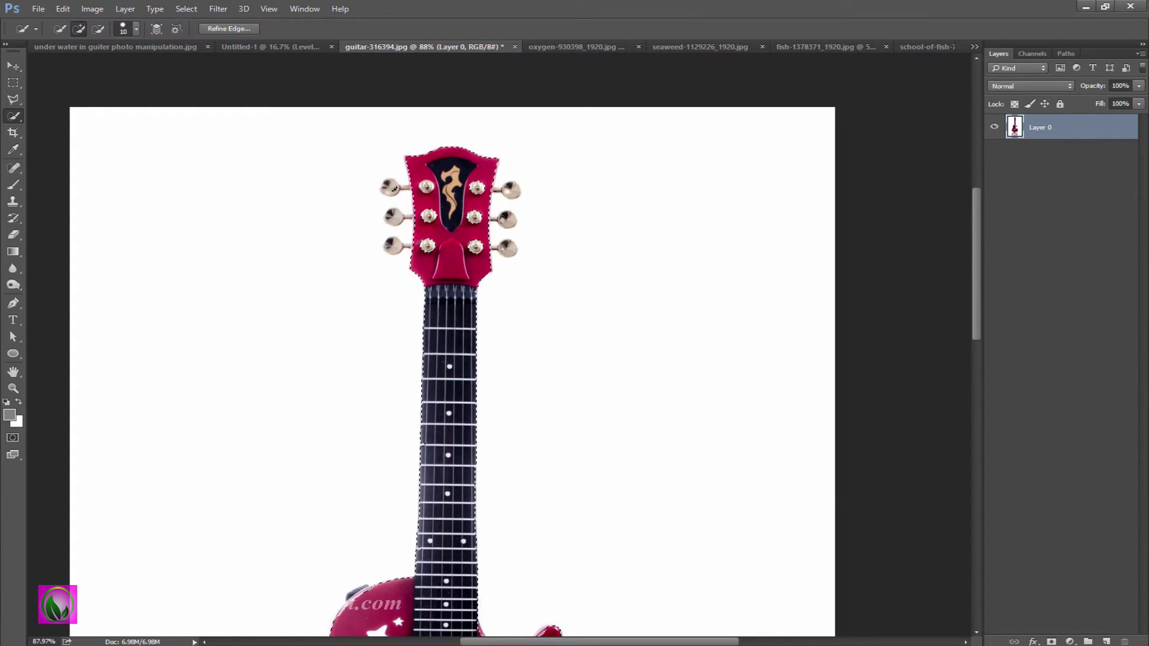
# - Add all the left and right tuning pegs to the guitar selection
pyautogui.click(392, 187)
pyautogui.click(393, 217)
pyautogui.click(392, 246)
pyautogui.click(435, 244)
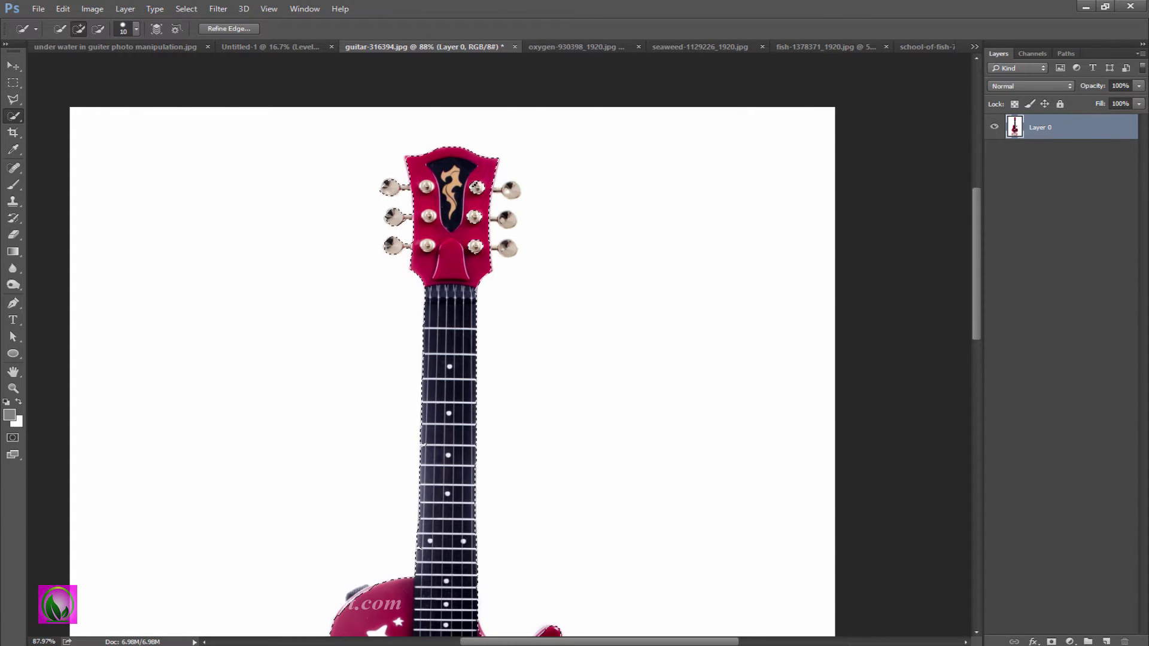
pyautogui.click(477, 187)
pyautogui.click(510, 190)
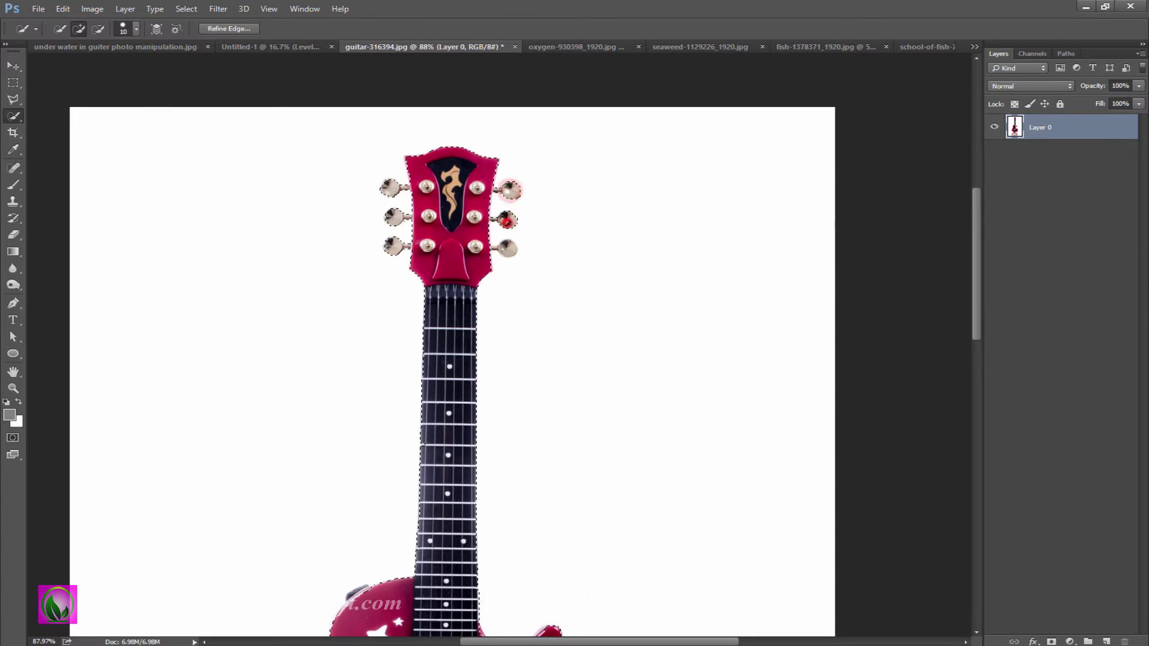
pyautogui.click(506, 220)
pyautogui.click(508, 248)
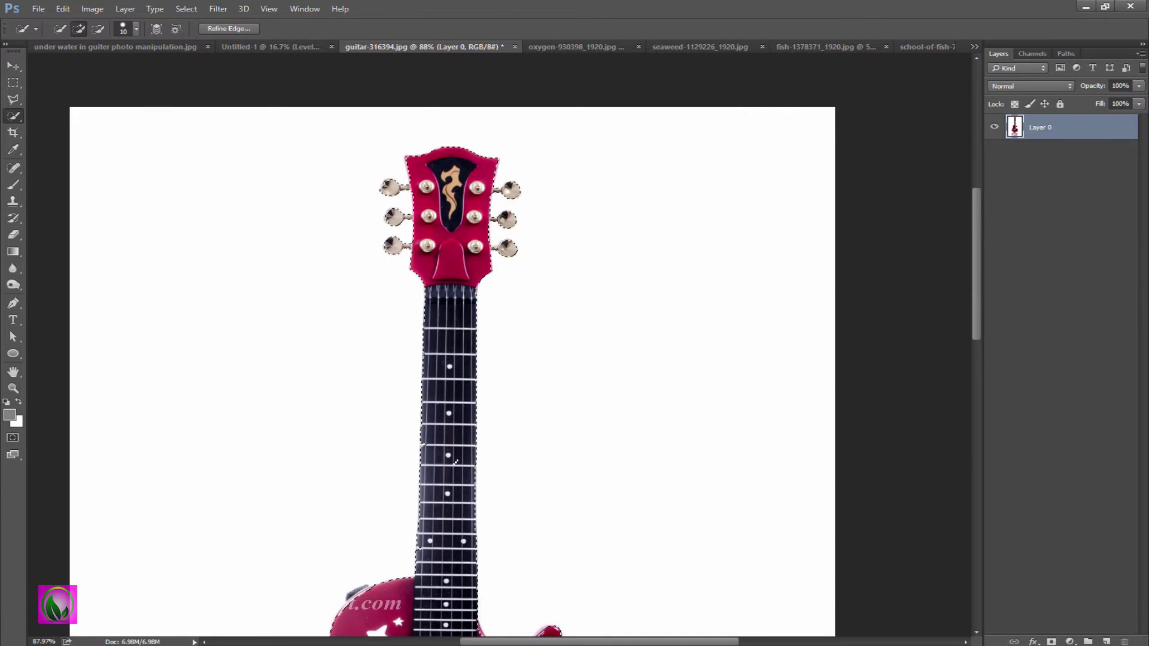
pyautogui.moveTo(454, 462); pyautogui.dragTo(436, 243)
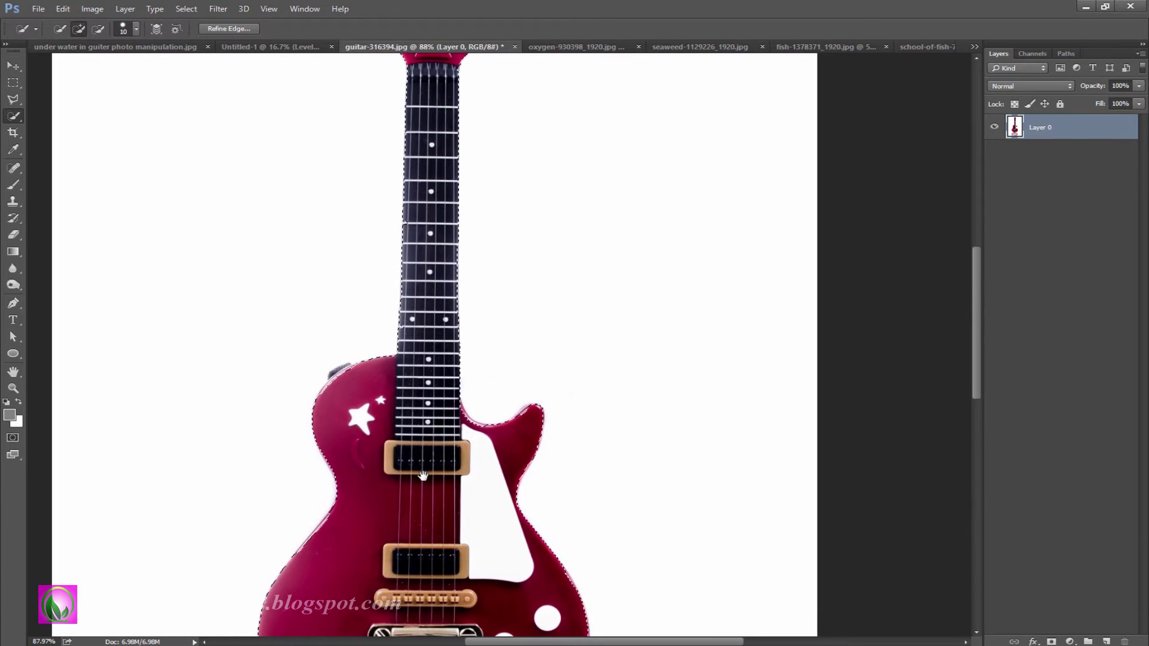
pyautogui.moveTo(421, 476)
pyautogui.mouseDown()
pyautogui.moveTo(449, 266)
pyautogui.moveTo(237, 44)
pyautogui.moveTo(503, 372)
pyautogui.moveTo(487, 368)
pyautogui.mouseUp()
# - Move the selected guitar into the composite as Layer 4, undoing an oversized first scaling
pyautogui.press('v')
pyautogui.moveTo(542, 418); pyautogui.dragTo(591, 457)
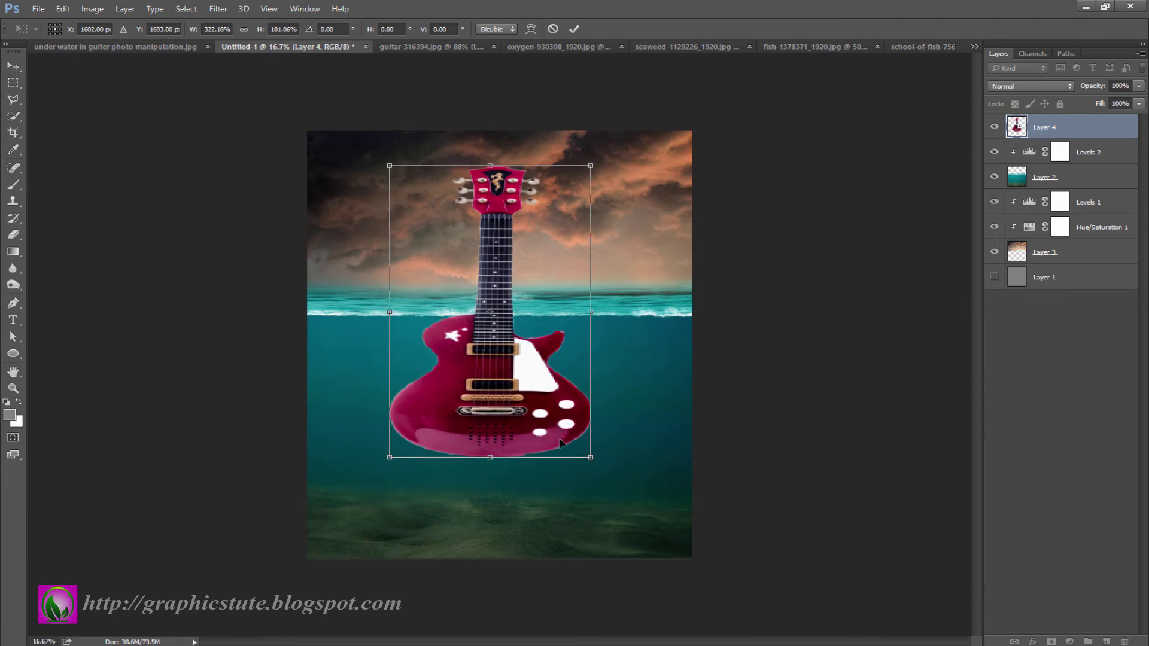
pyautogui.hotkey('ctrl', 'z')
pyautogui.moveTo(526, 402)
pyautogui.mouseDown()
pyautogui.moveTo(567, 440)
pyautogui.moveTo(643, 478)
pyautogui.mouseUp()
pyautogui.press('Return')
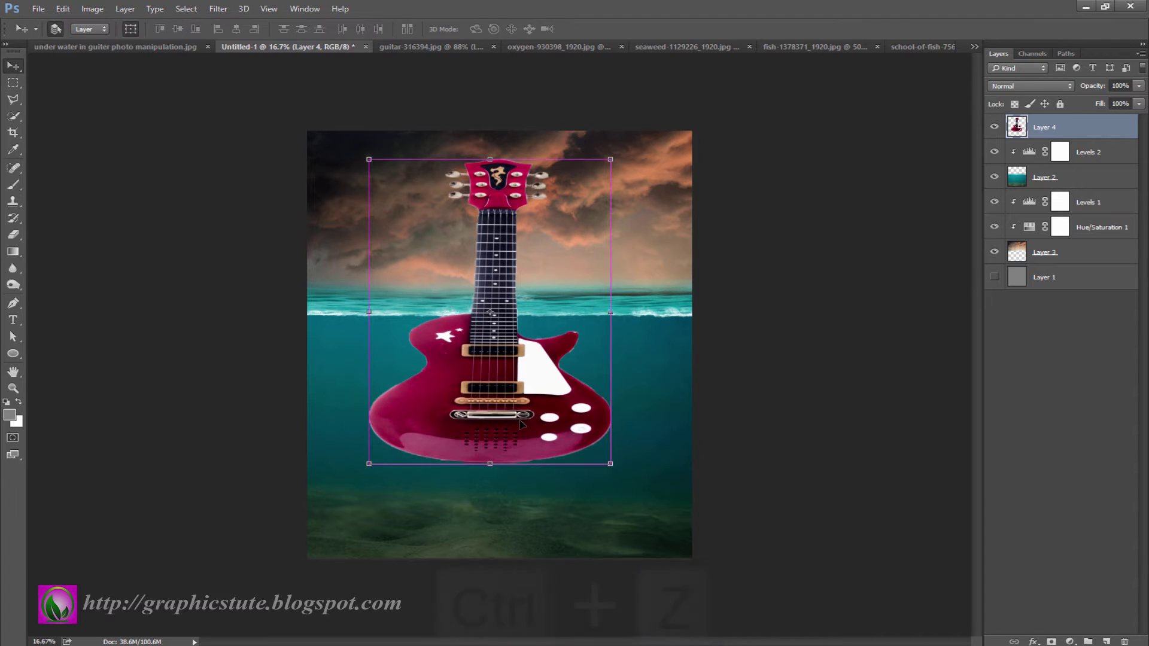
pyautogui.hotkey('ctrl', 'z')
# - Scale the guitar to about 183% and stand it upright mid-canvas into the clouds
pyautogui.hotkey('ctrl', 't')
pyautogui.moveTo(511, 419); pyautogui.dragTo(517, 472)
pyautogui.moveTo(561, 232); pyautogui.dragTo(577, 179)
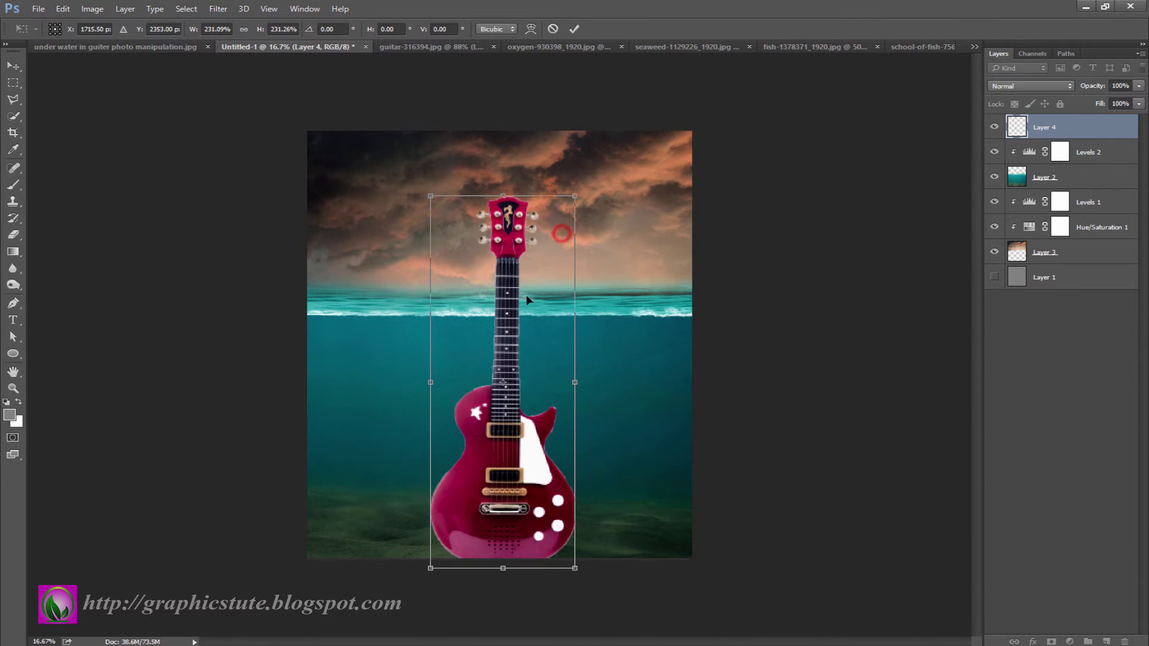
pyautogui.moveTo(517, 359); pyautogui.dragTo(518, 343)
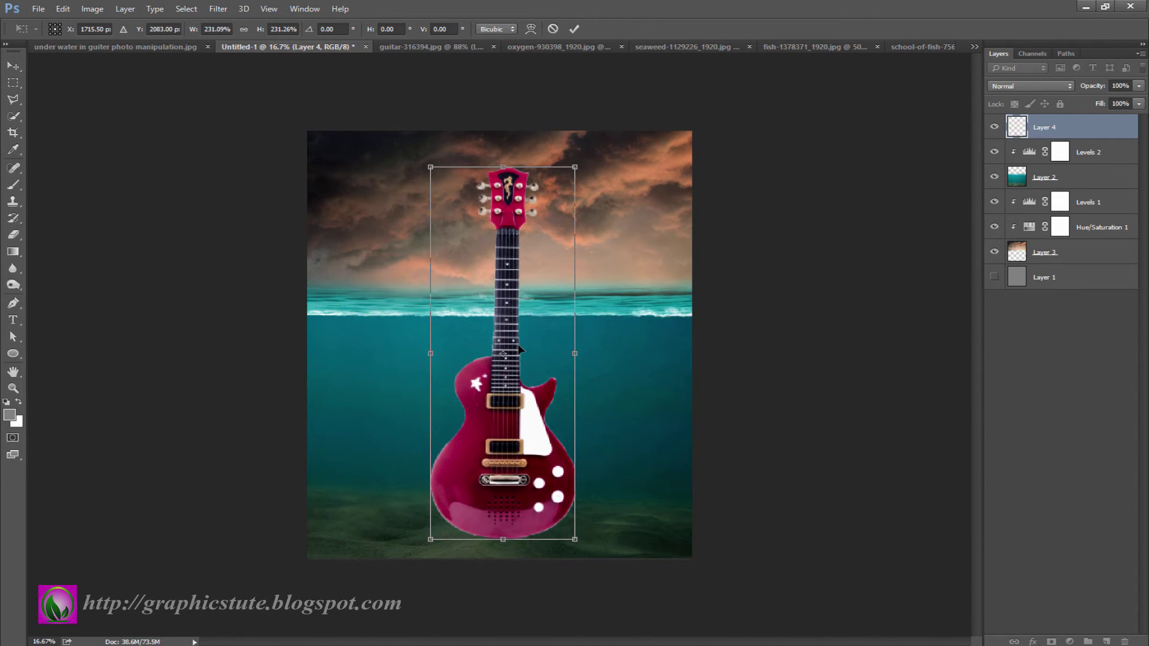
pyautogui.moveTo(574, 167); pyautogui.dragTo(563, 198)
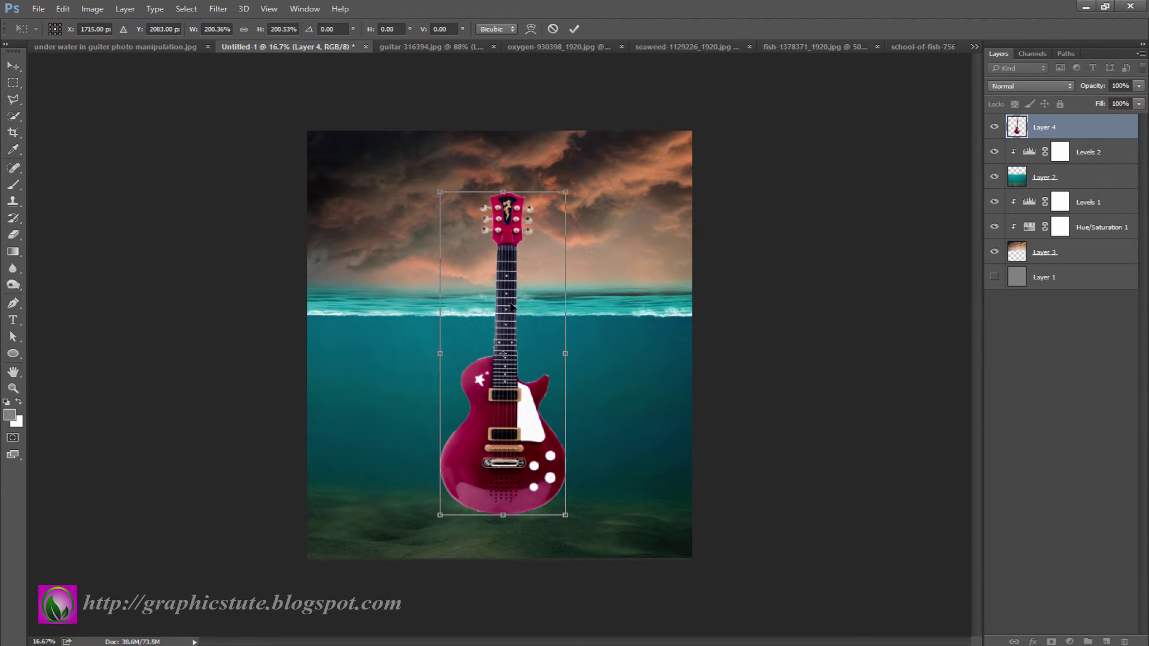
pyautogui.moveTo(510, 312); pyautogui.dragTo(506, 323)
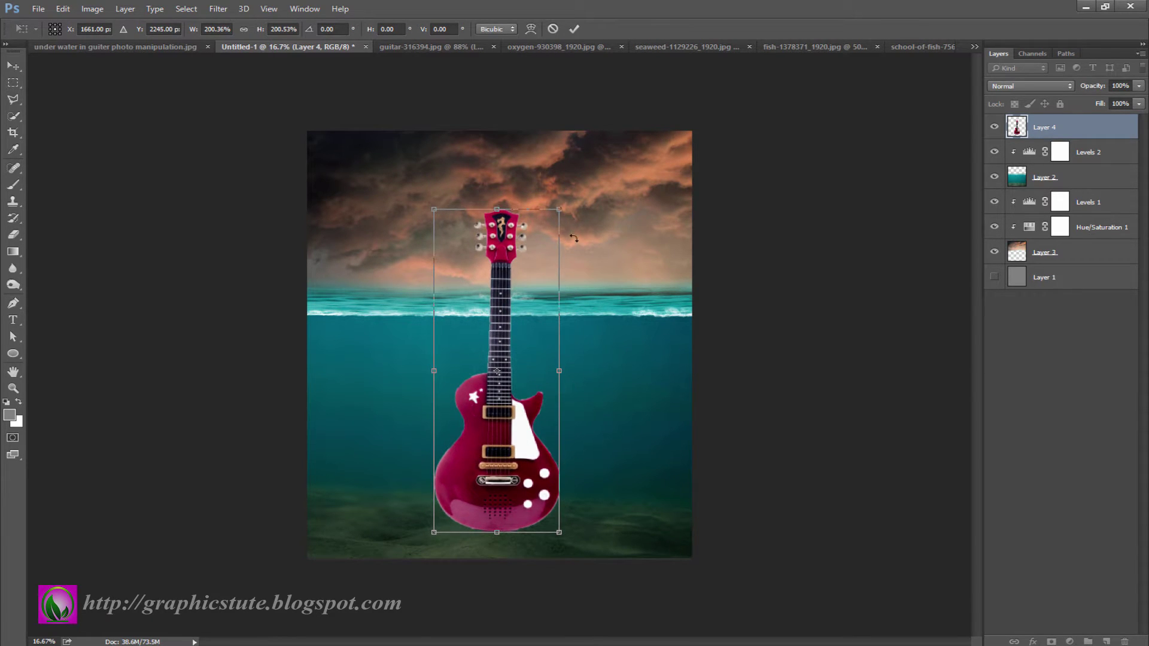
pyautogui.moveTo(561, 212); pyautogui.dragTo(553, 224)
pyautogui.moveTo(505, 352); pyautogui.dragTo(502, 329)
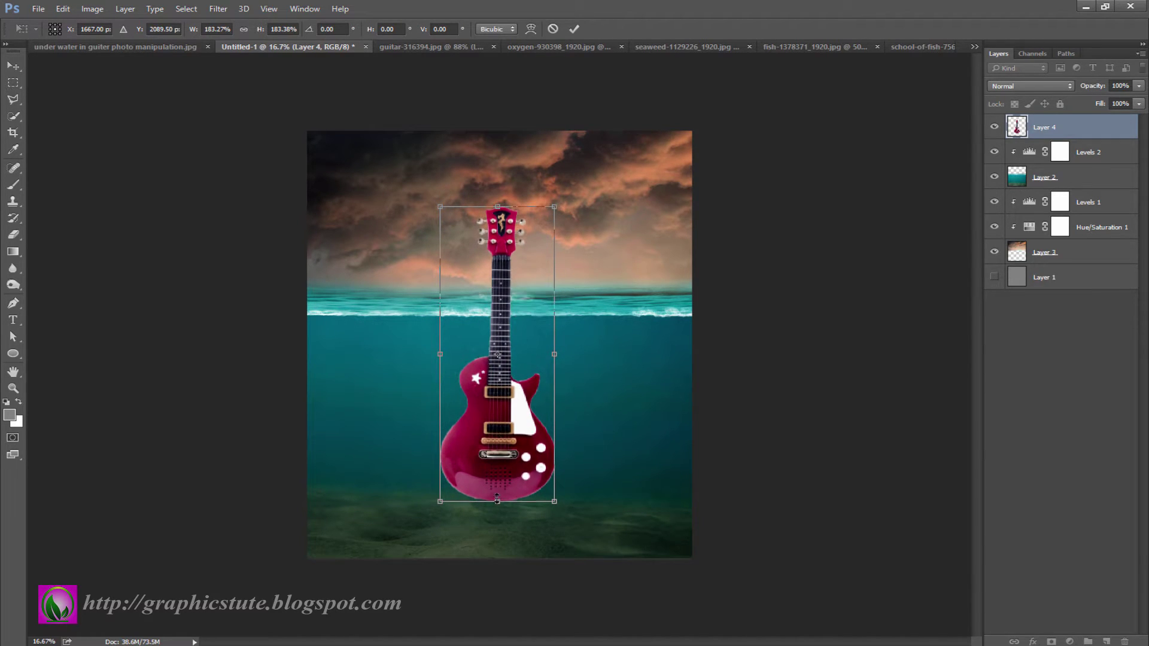
pyautogui.moveTo(497, 501); pyautogui.dragTo(497, 502)
pyautogui.moveTo(554, 358); pyautogui.dragTo(500, 349)
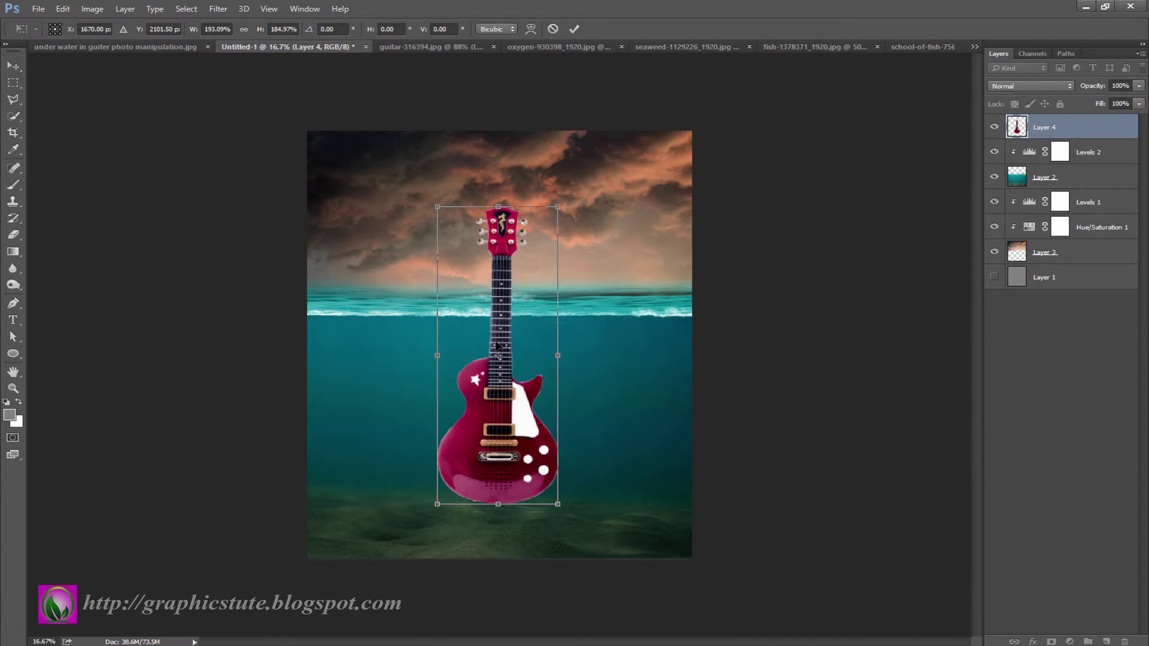
pyautogui.press('Return')
pyautogui.click(1081, 149)
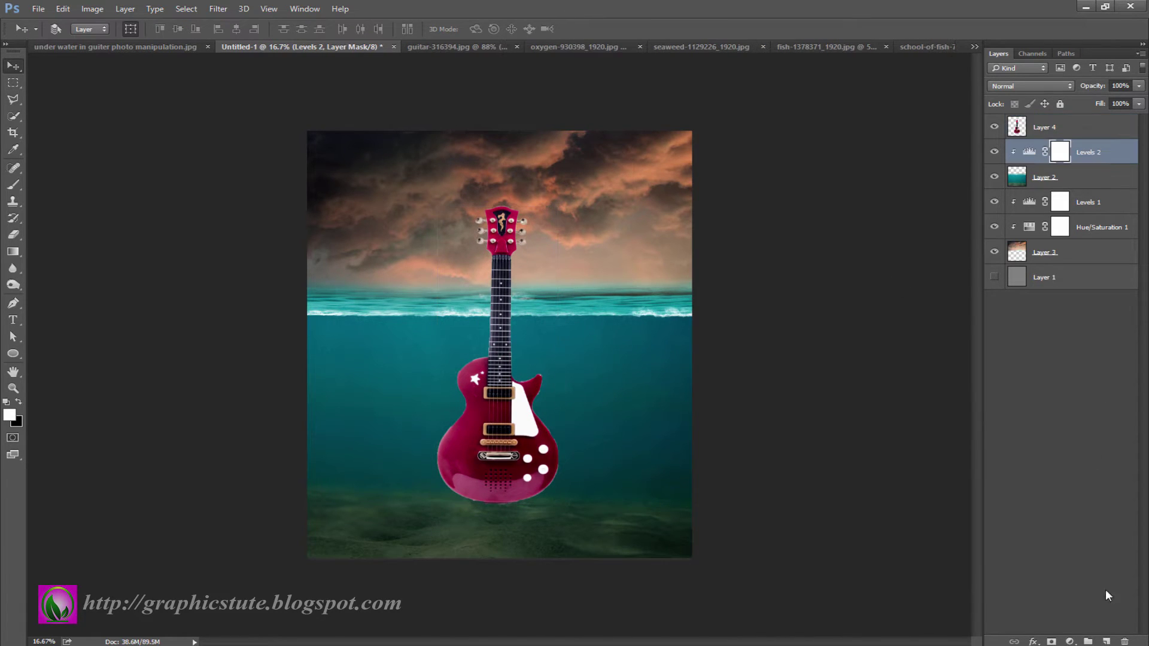
# - Add a new layer above Levels 2 and choose a brush preset for the shadow
pyautogui.click(1108, 639)
pyautogui.click(14, 184)
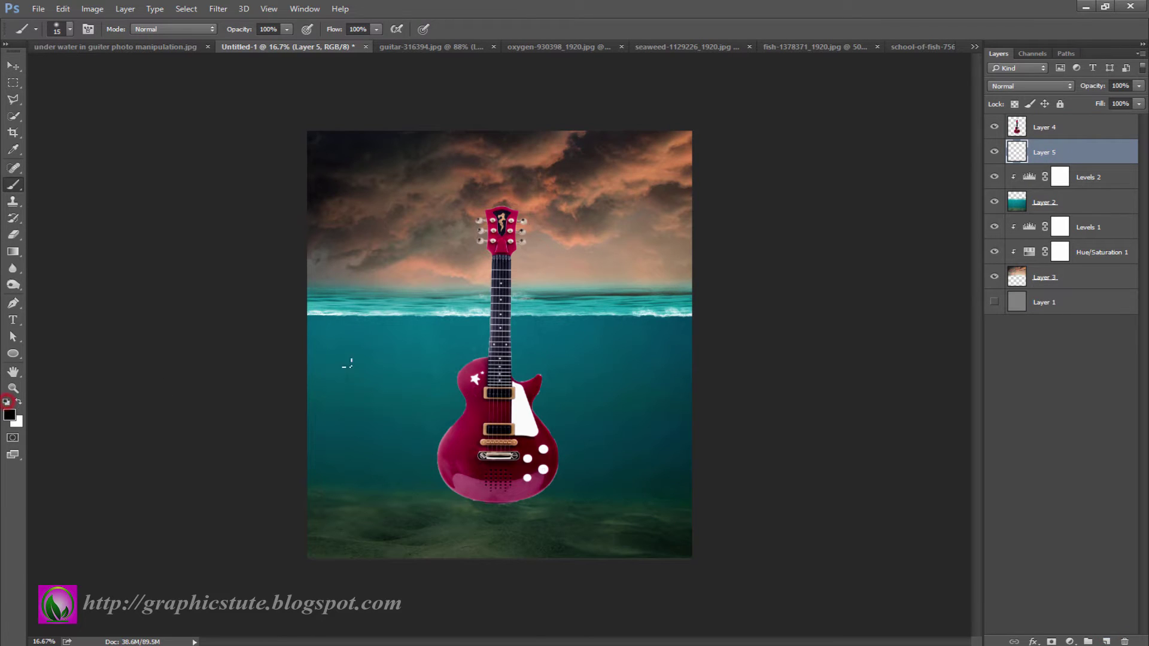
pyautogui.click(70, 29)
pyautogui.doubleClick(28, 155)
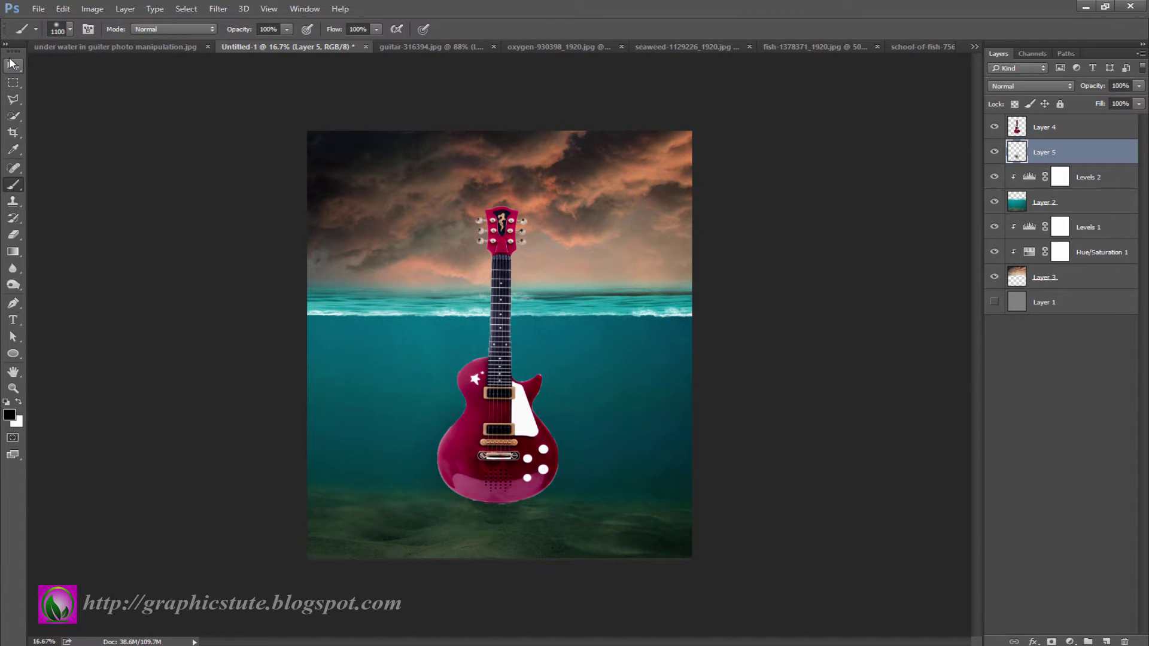
# - Squash the shadow flat under the guitar, lower its opacity, and nudge water and guitar down
pyautogui.click(11, 63)
pyautogui.moveTo(492, 366)
pyautogui.mouseDown()
pyautogui.moveTo(491, 443)
pyautogui.moveTo(527, 527)
pyautogui.mouseUp()
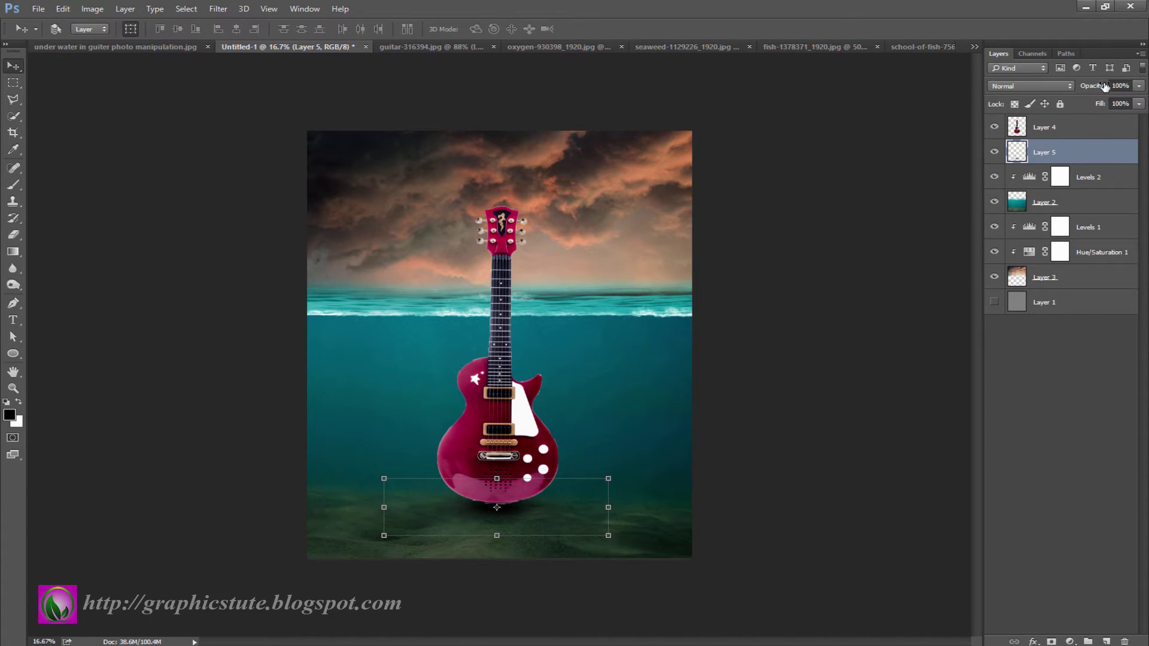
pyautogui.moveTo(1096, 88); pyautogui.dragTo(1094, 88)
pyautogui.moveTo(631, 412); pyautogui.dragTo(631, 421)
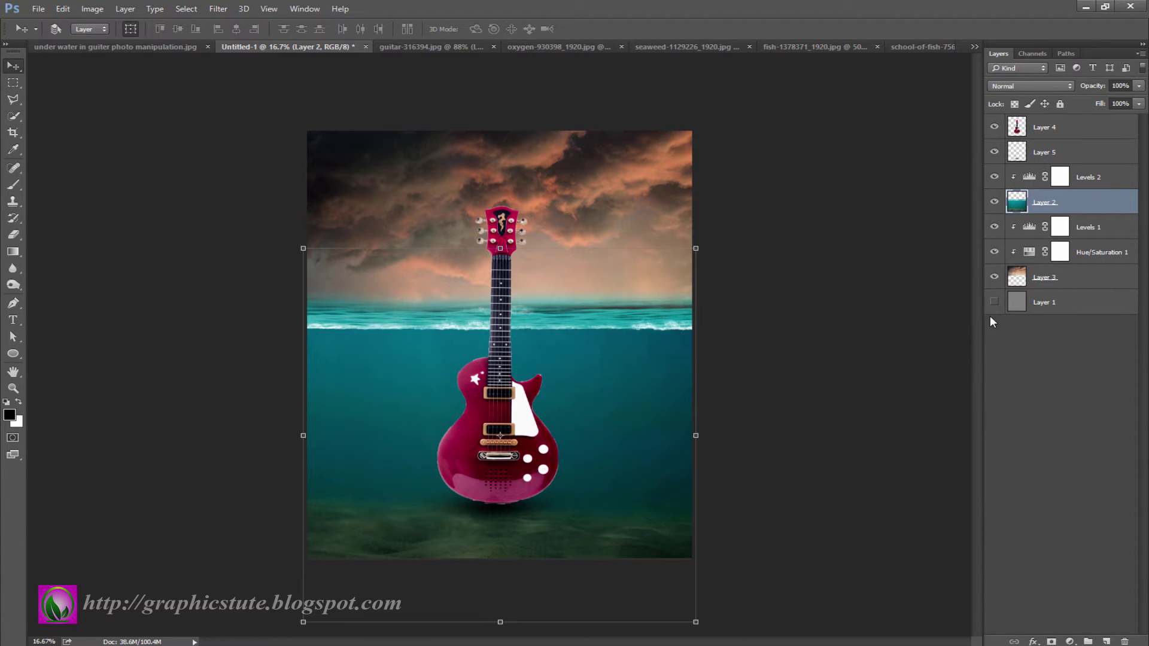
pyautogui.click(1041, 130)
pyautogui.moveTo(503, 420); pyautogui.dragTo(502, 426)
# - Nudge the shadow down-right and fade it to about 83% opacity, comparing on and off
pyautogui.click(1052, 152)
pyautogui.click(537, 514)
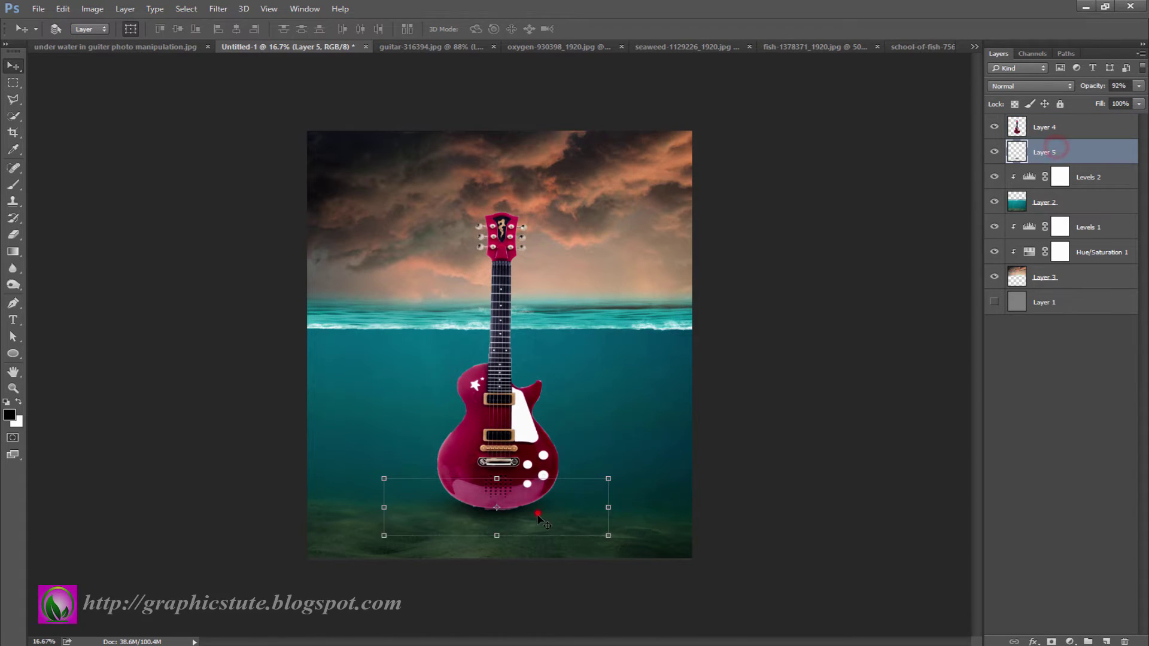
pyautogui.moveTo(538, 513); pyautogui.dragTo(540, 517)
pyautogui.moveTo(1095, 86); pyautogui.dragTo(1090, 87)
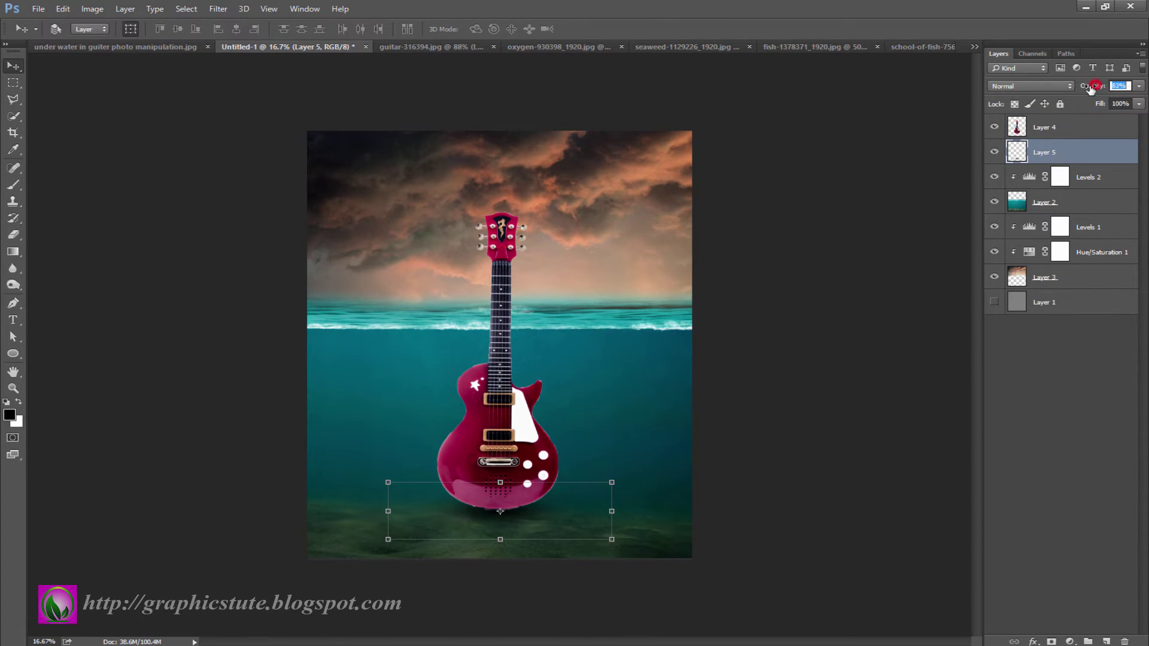
pyautogui.click(994, 152)
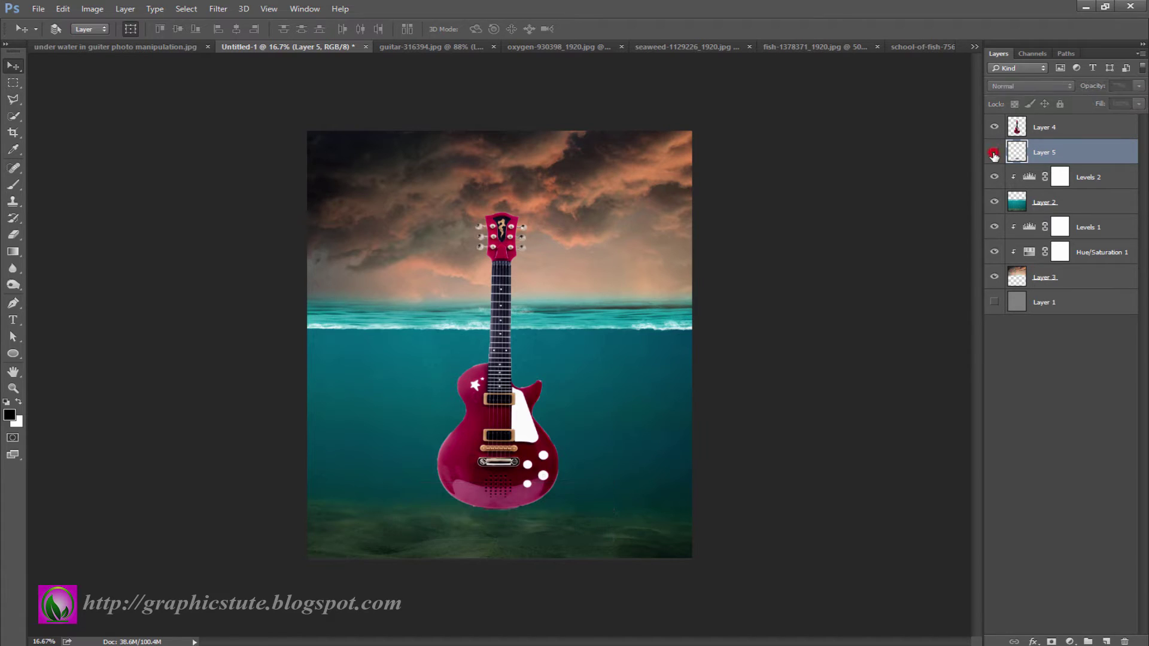
# - Duplicate the guitar layer and set the lower Layer 4 to Soft Light
pyautogui.click(1067, 127)
pyautogui.hotkey('ctrl', 'j')
pyautogui.click(1047, 86)
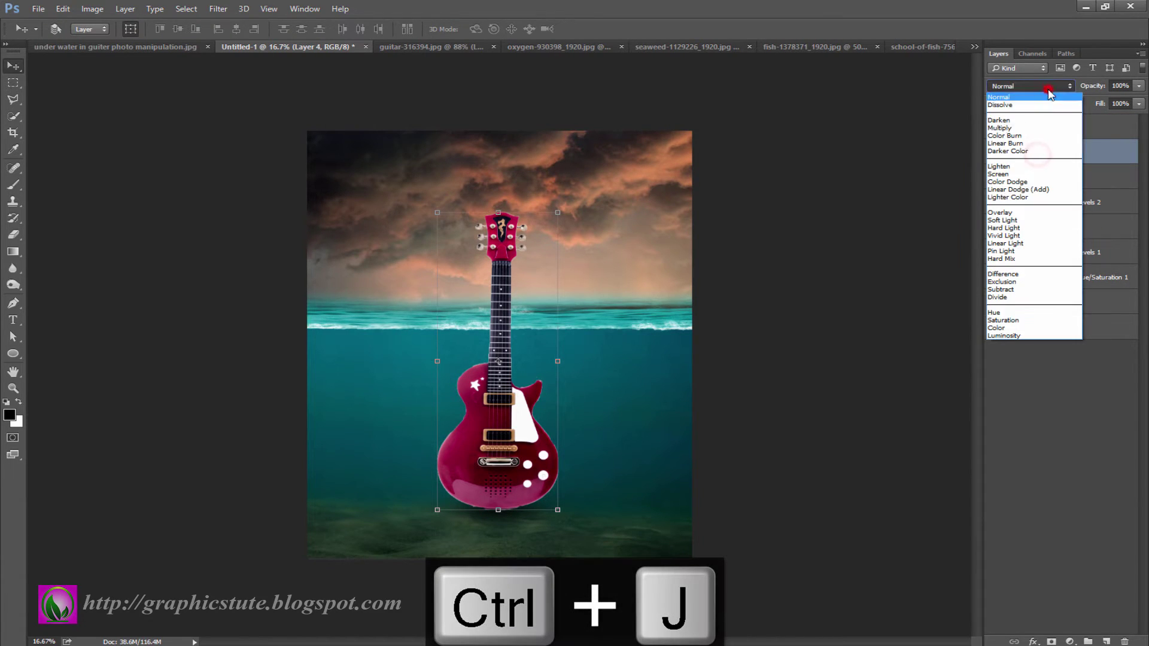
pyautogui.click(1010, 221)
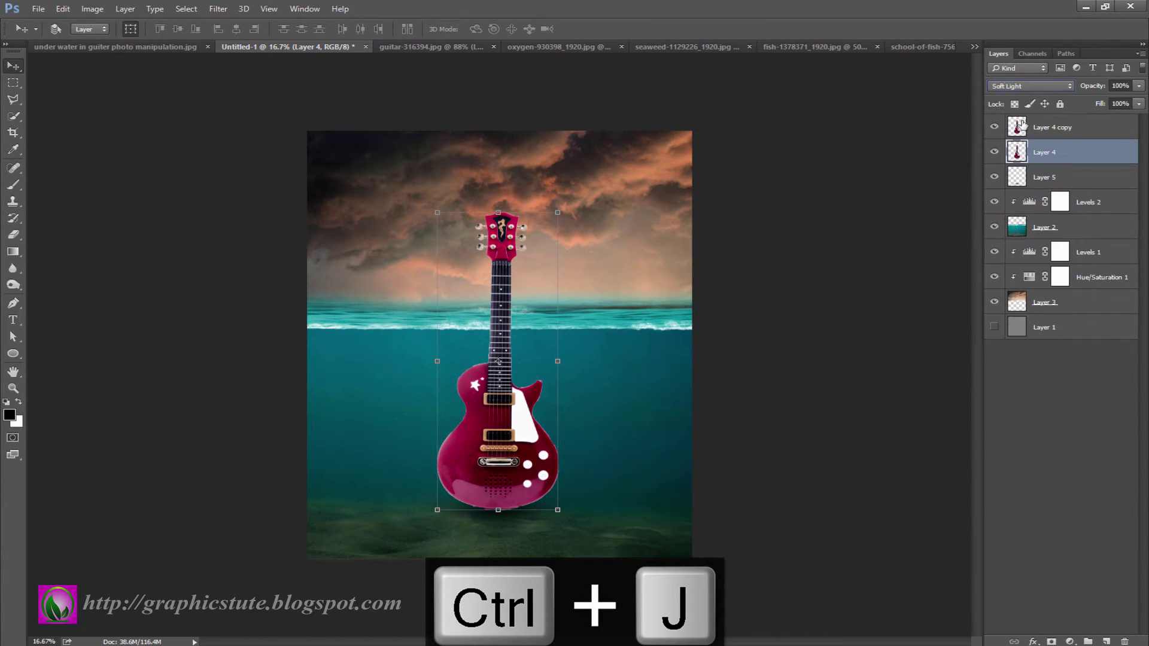
pyautogui.click(994, 127)
pyautogui.click(1047, 124)
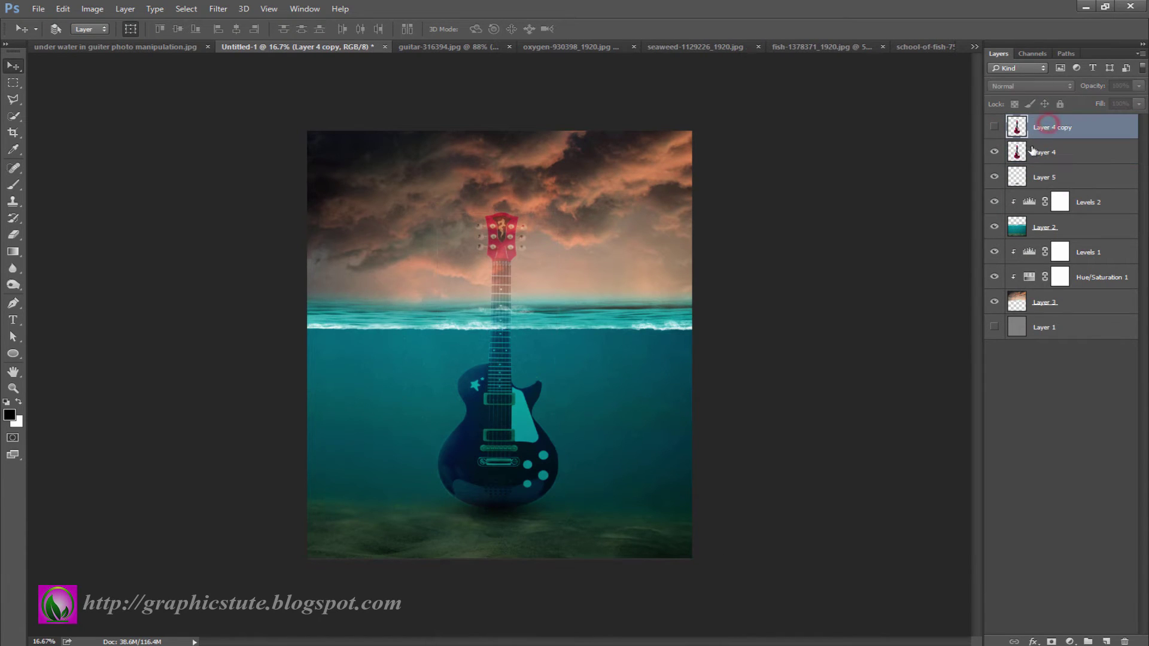
pyautogui.click(995, 127)
# - Add white layer masks to the Soft Light guitar and to Layer 4 copy
pyautogui.click(1054, 153)
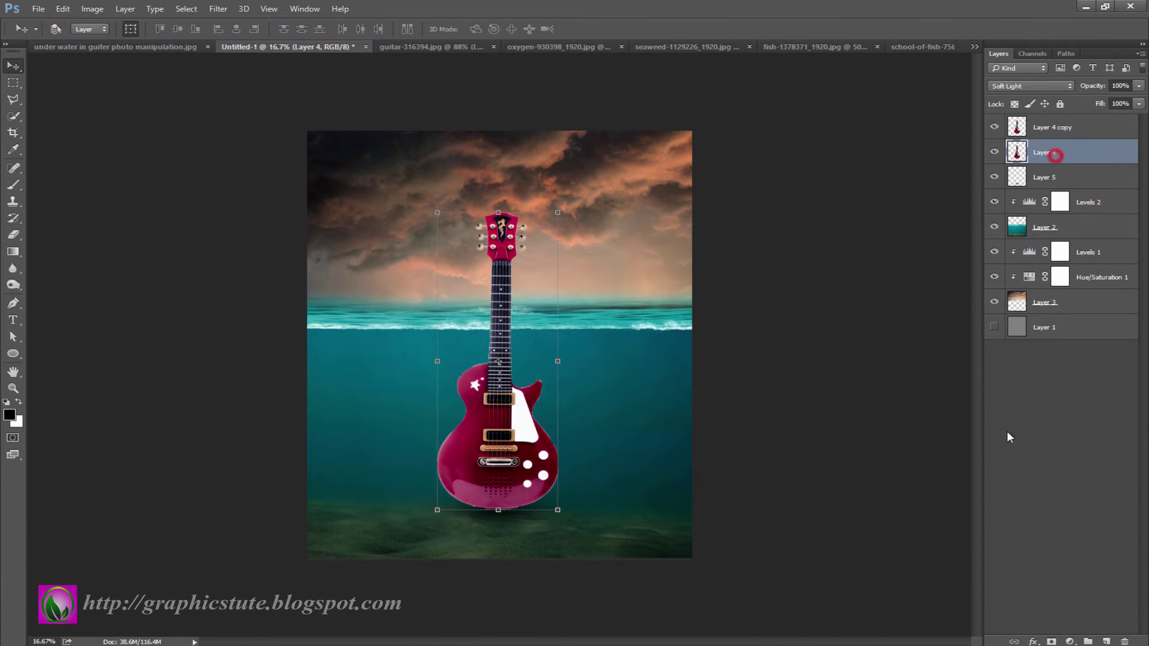
pyautogui.click(1051, 641)
pyautogui.click(994, 128)
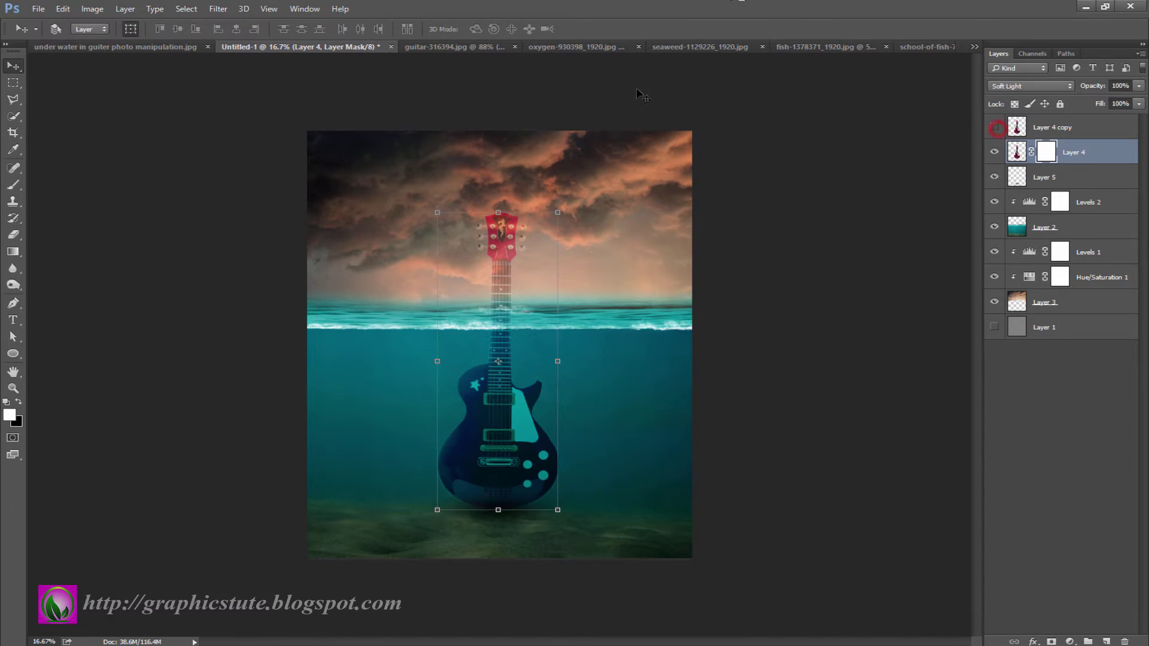
pyautogui.click(13, 388)
pyautogui.click(427, 362)
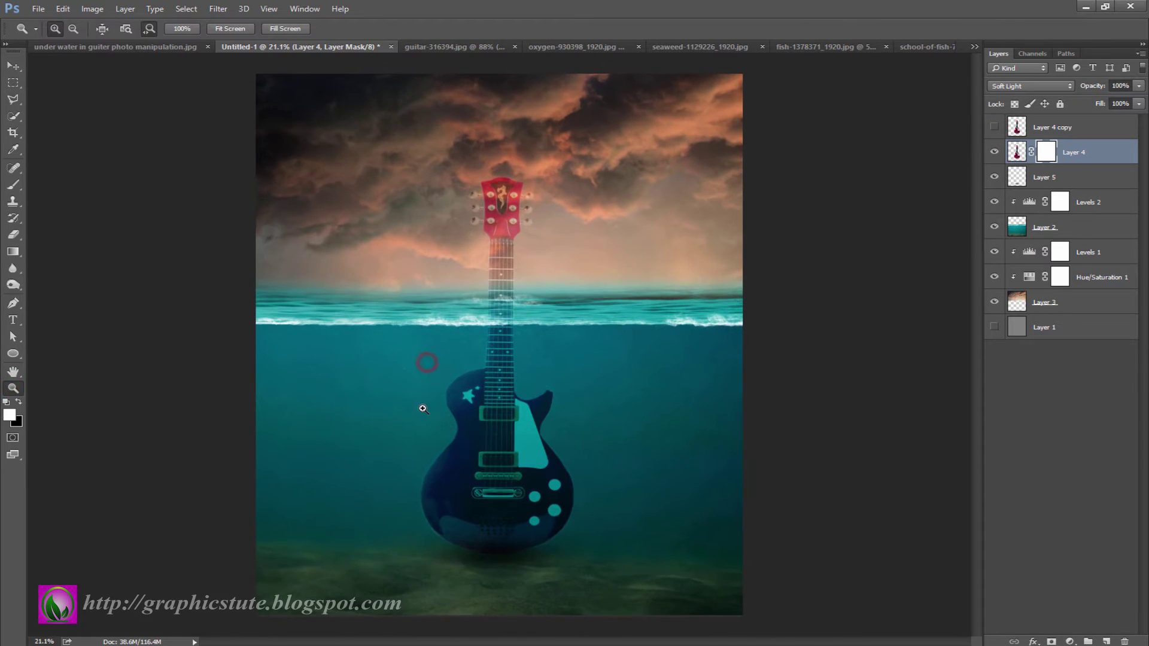
pyautogui.click(13, 185)
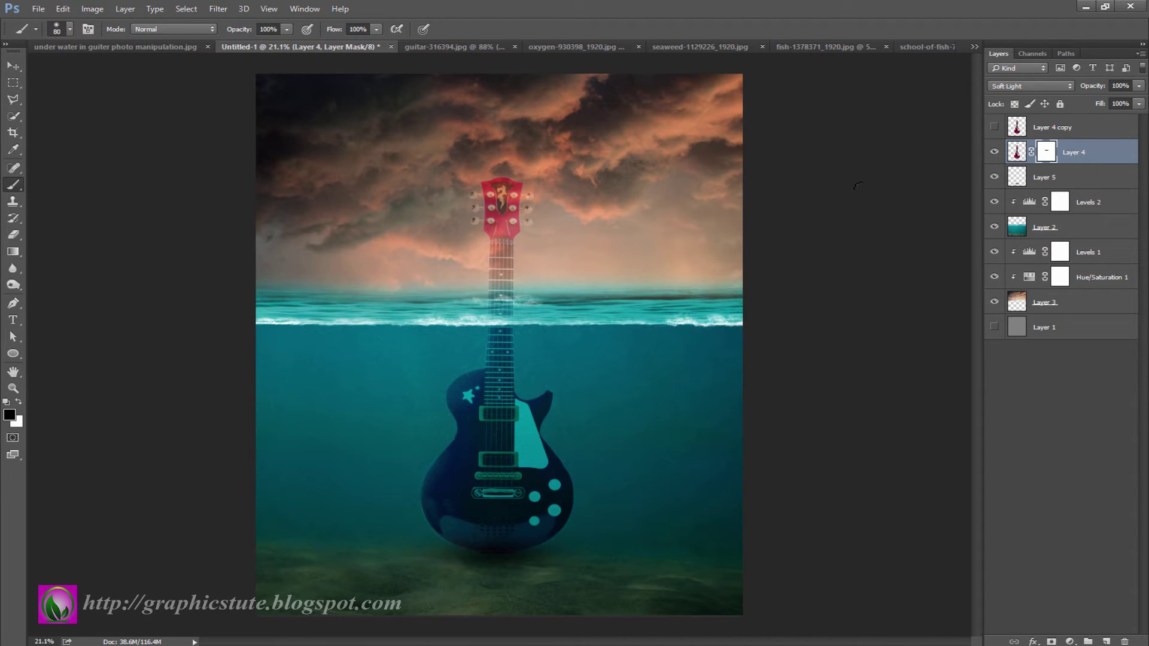
pyautogui.click(995, 128)
pyautogui.click(995, 127)
pyautogui.click(1041, 127)
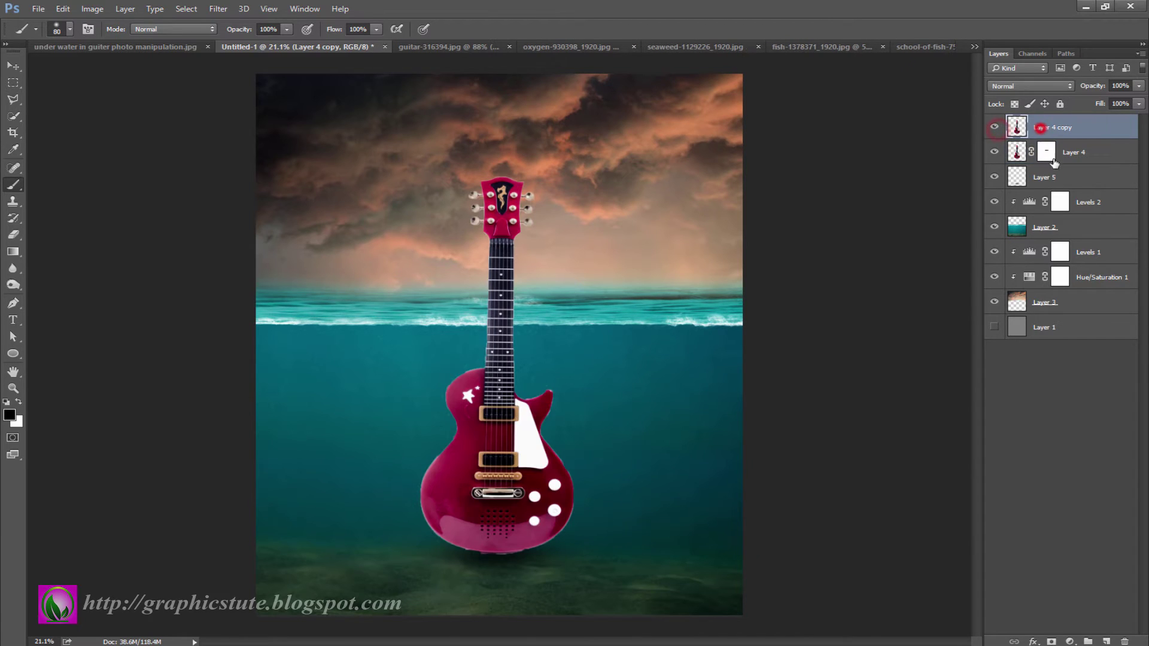
pyautogui.click(1053, 642)
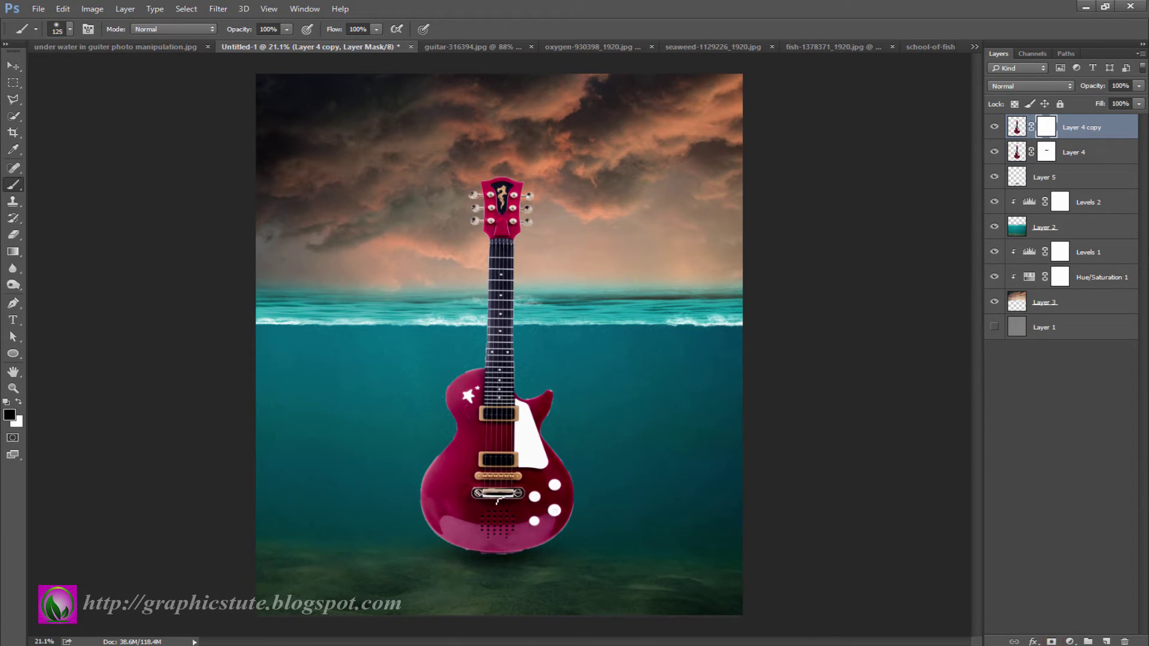
# - Paint out the red guitar body below the waterline with a larger brush
pyautogui.press(']')
pyautogui.press(']')
pyautogui.moveTo(496, 500)
pyautogui.mouseDown()
pyautogui.moveTo(423, 352)
pyautogui.moveTo(486, 332)
pyautogui.mouseUp()
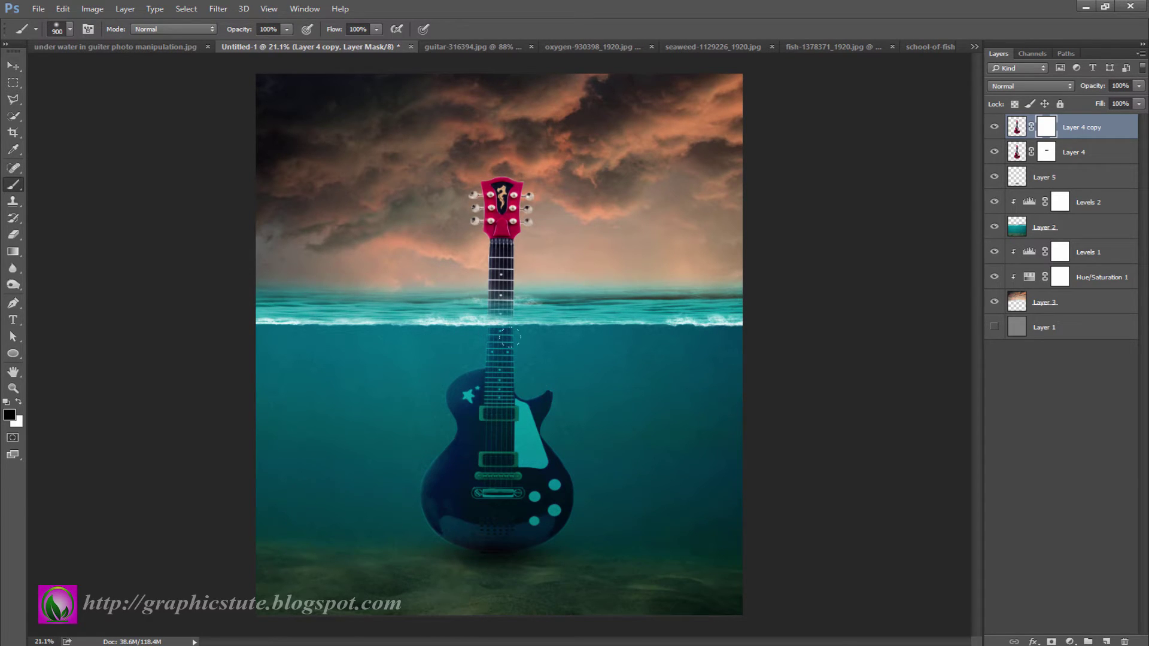
pyautogui.click(12, 388)
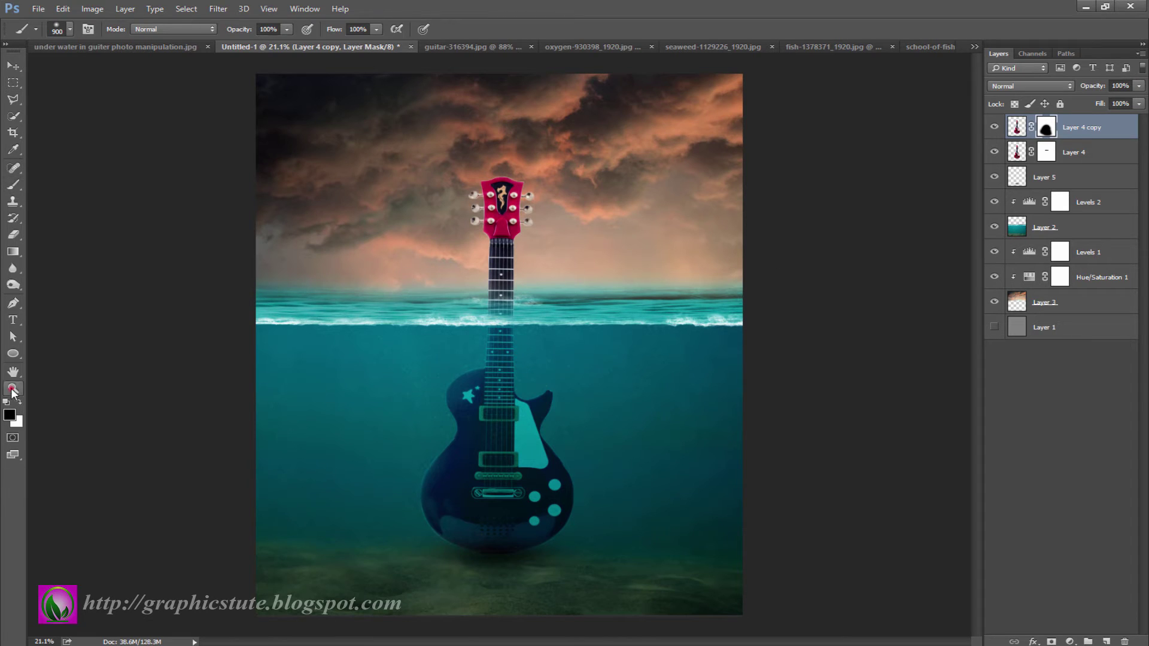
pyautogui.moveTo(466, 500); pyautogui.dragTo(460, 489)
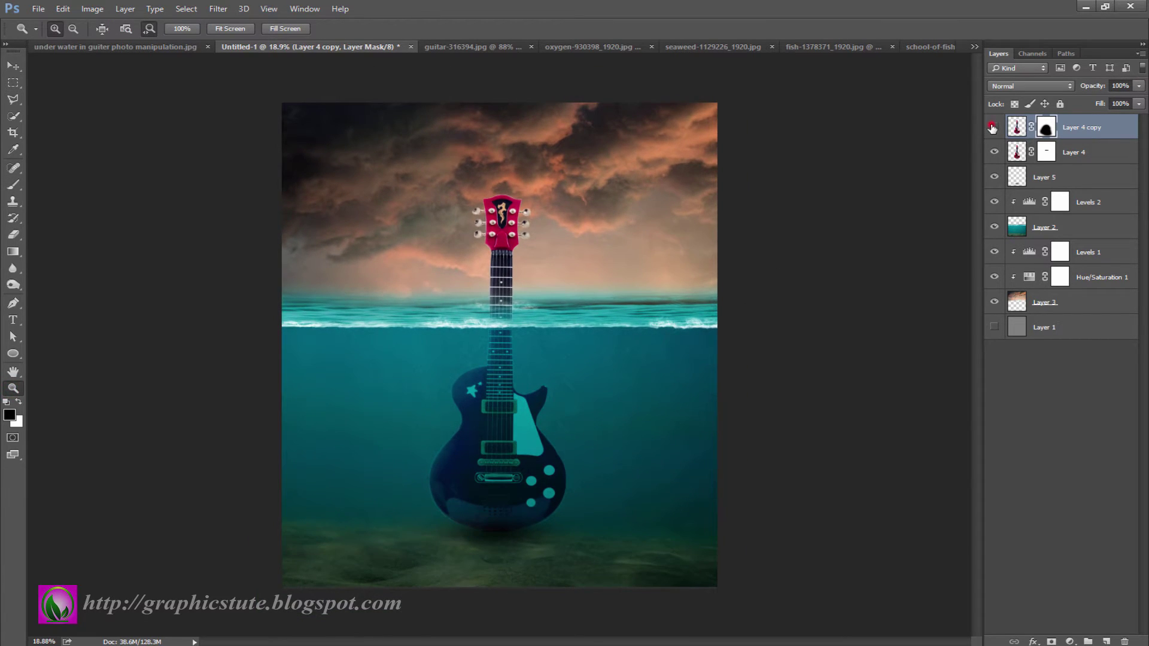
# - Toggle the guitar layers to check the mask, then target the guitar copy's pixels
pyautogui.click(994, 128)
pyautogui.click(995, 154)
pyautogui.click(995, 153)
pyautogui.click(1068, 124)
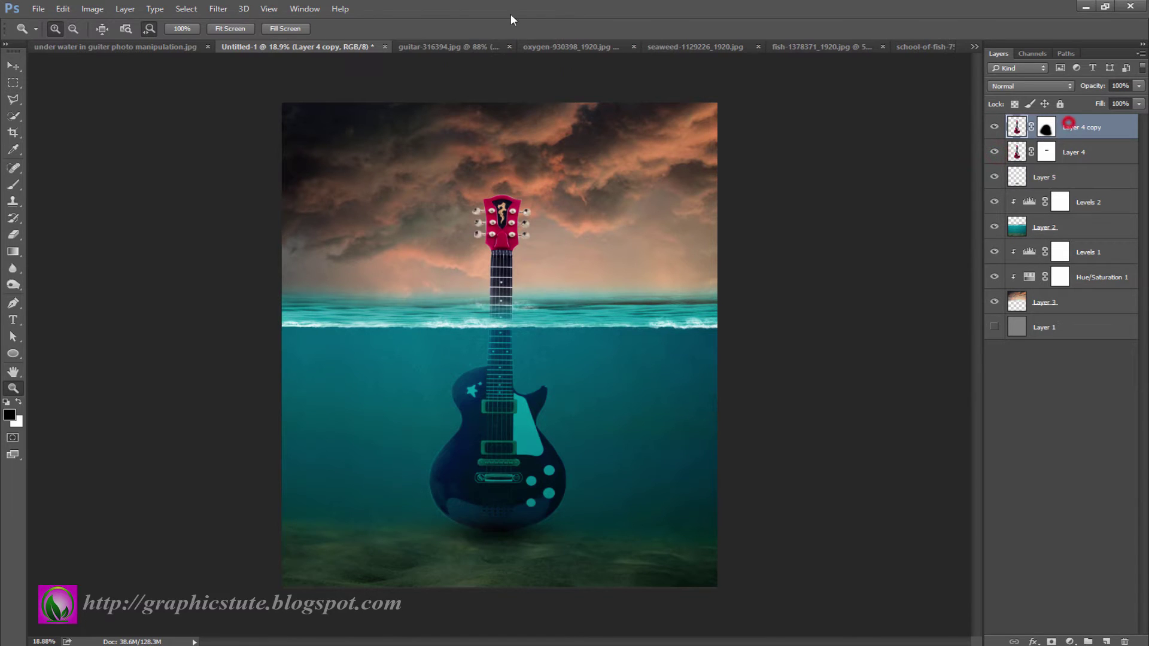
pyautogui.click(428, 47)
# - Close the guitar photo without saving and drag the bubbles photo into the composite
pyautogui.click(514, 46)
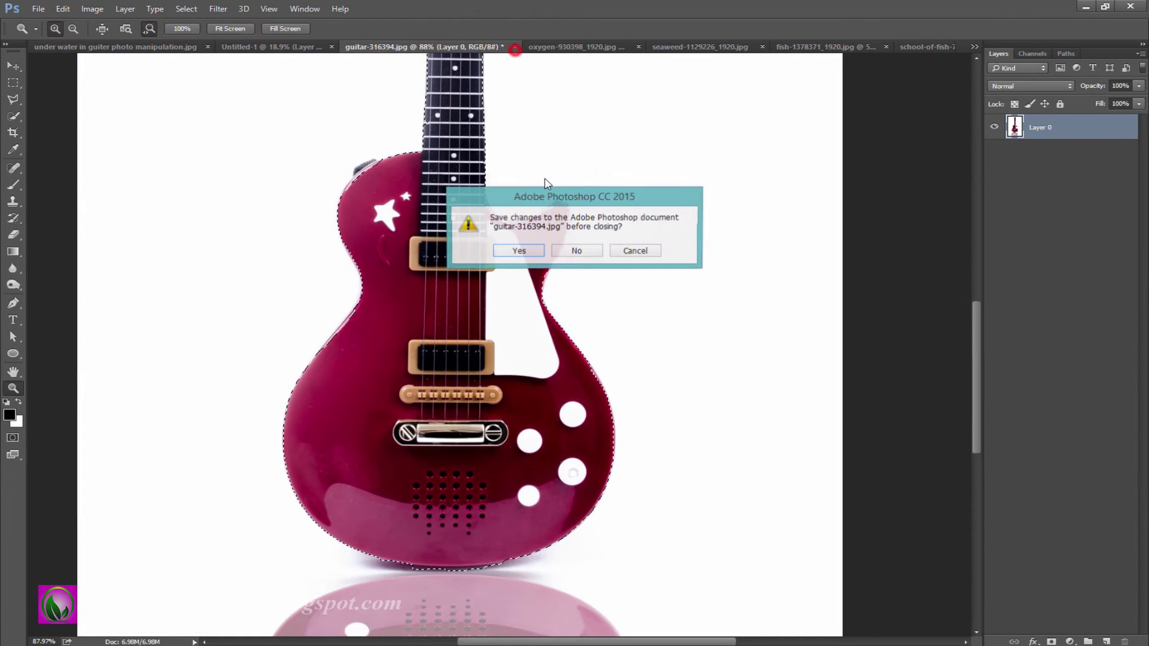
pyautogui.click(576, 250)
pyautogui.click(443, 46)
pyautogui.click(13, 66)
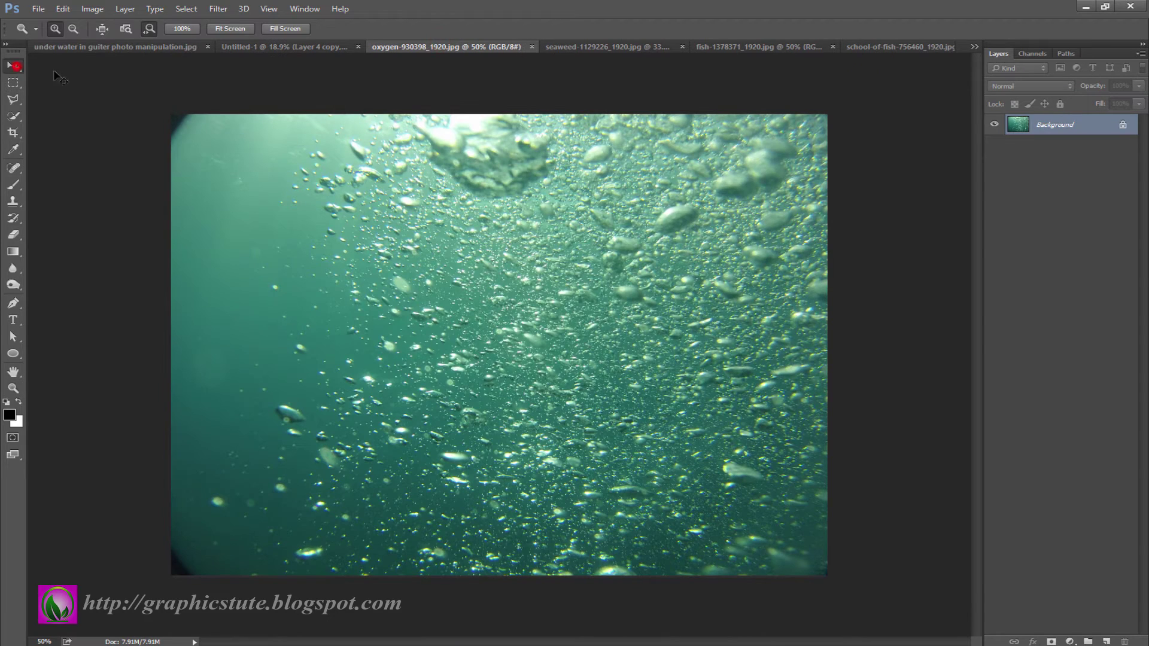
pyautogui.moveTo(478, 299)
pyautogui.mouseDown()
pyautogui.moveTo(322, 49)
pyautogui.moveTo(459, 343)
pyautogui.mouseUp()
pyautogui.moveTo(514, 426); pyautogui.dragTo(554, 455)
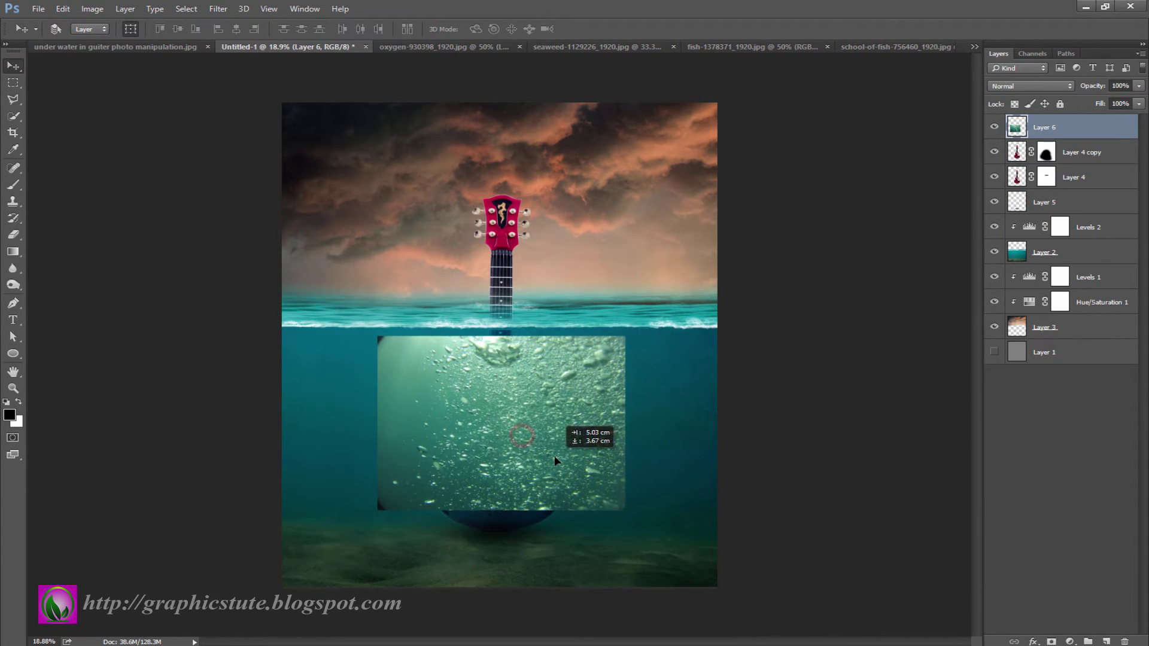
# - Scale the bubbles layer to about 177%, fitting it below the waterline to the right edge
pyautogui.hotkey('ctrl', 't')
pyautogui.moveTo(625, 511); pyautogui.dragTo(722, 578)
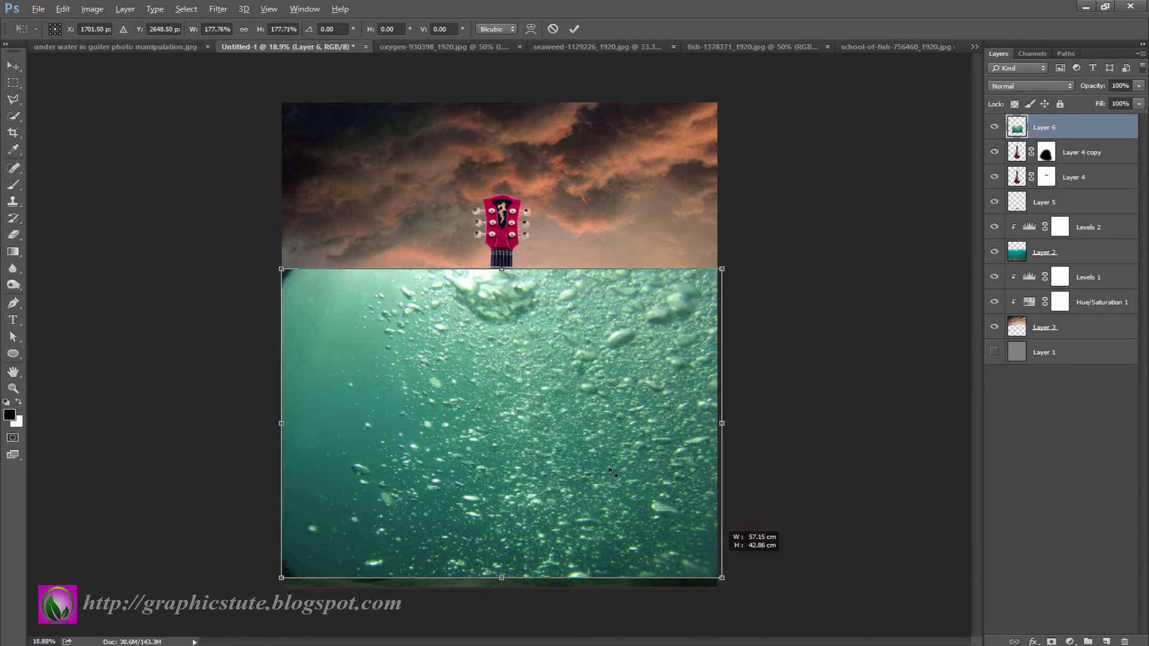
pyautogui.moveTo(613, 472); pyautogui.dragTo(569, 470)
pyautogui.moveTo(722, 451); pyautogui.dragTo(717, 454)
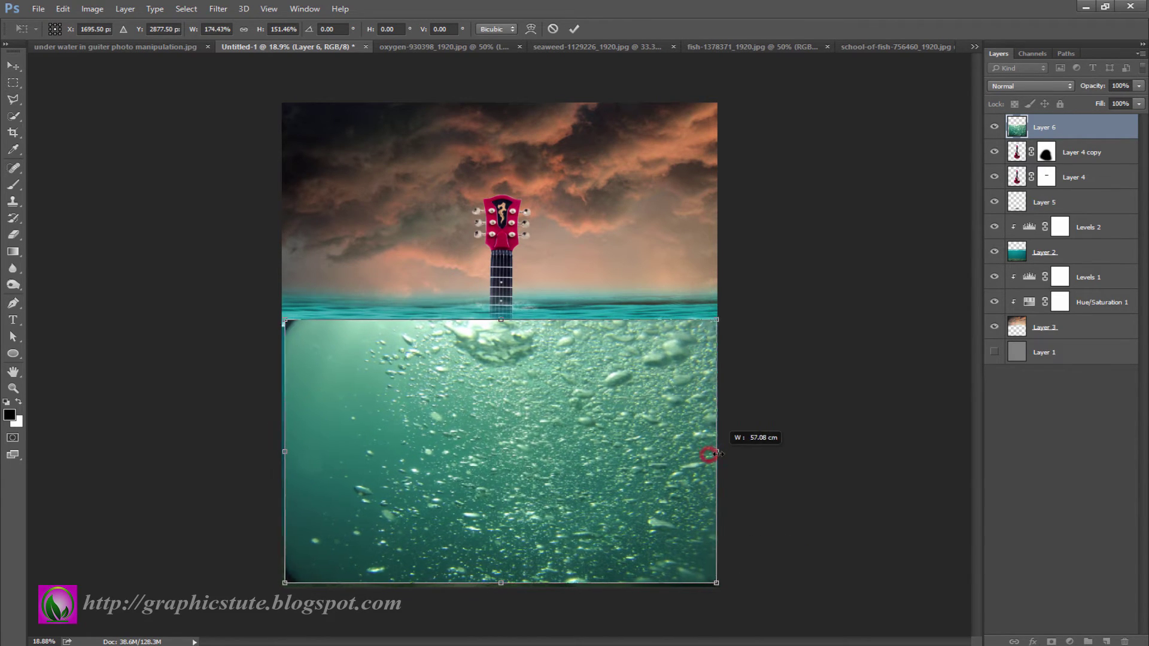
pyautogui.moveTo(633, 458); pyautogui.dragTo(637, 458)
pyautogui.press('Return')
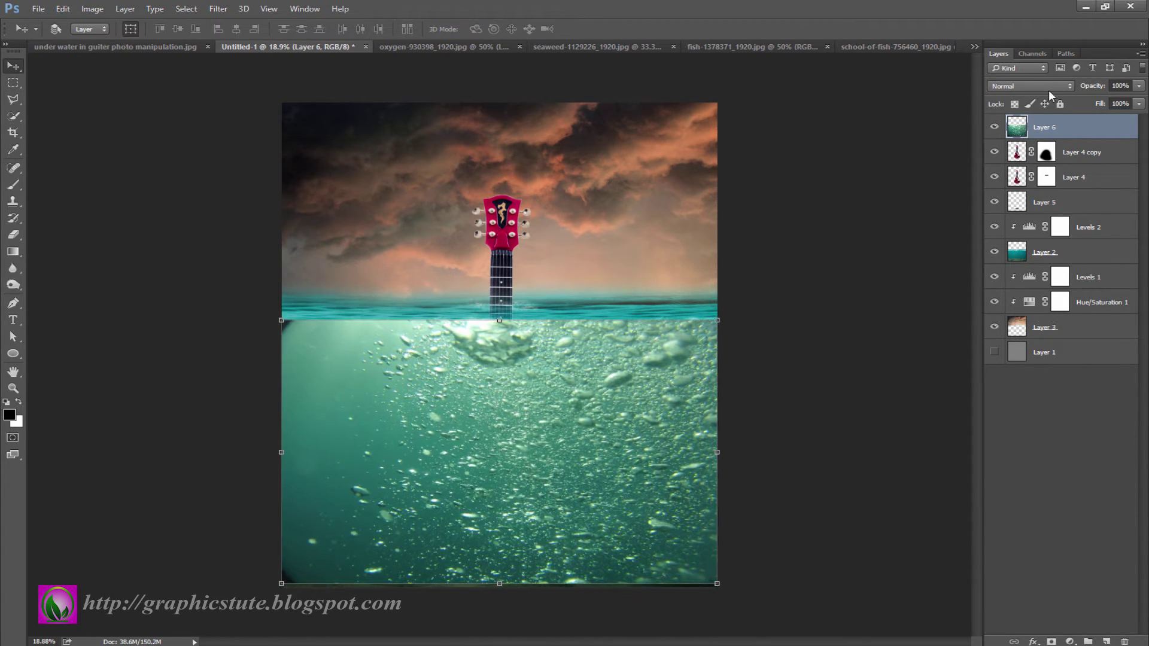
# - Set the bubbles layer to Soft Light and nudge it into place
pyautogui.click(1044, 87)
pyautogui.click(1027, 223)
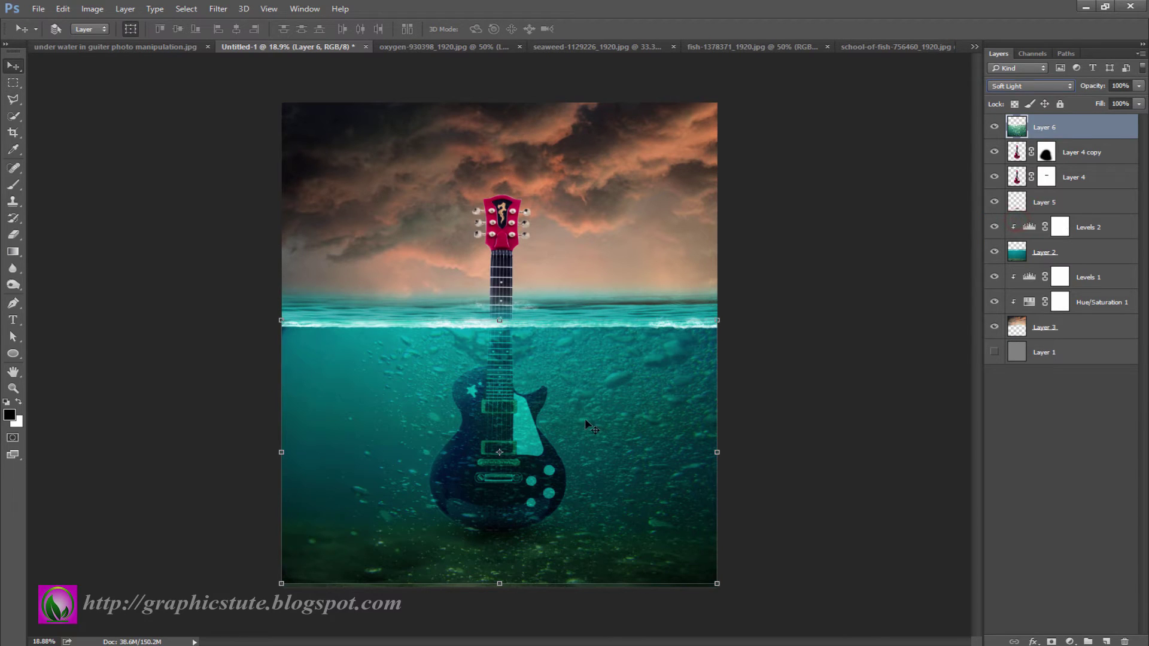
pyautogui.moveTo(586, 419); pyautogui.dragTo(583, 424)
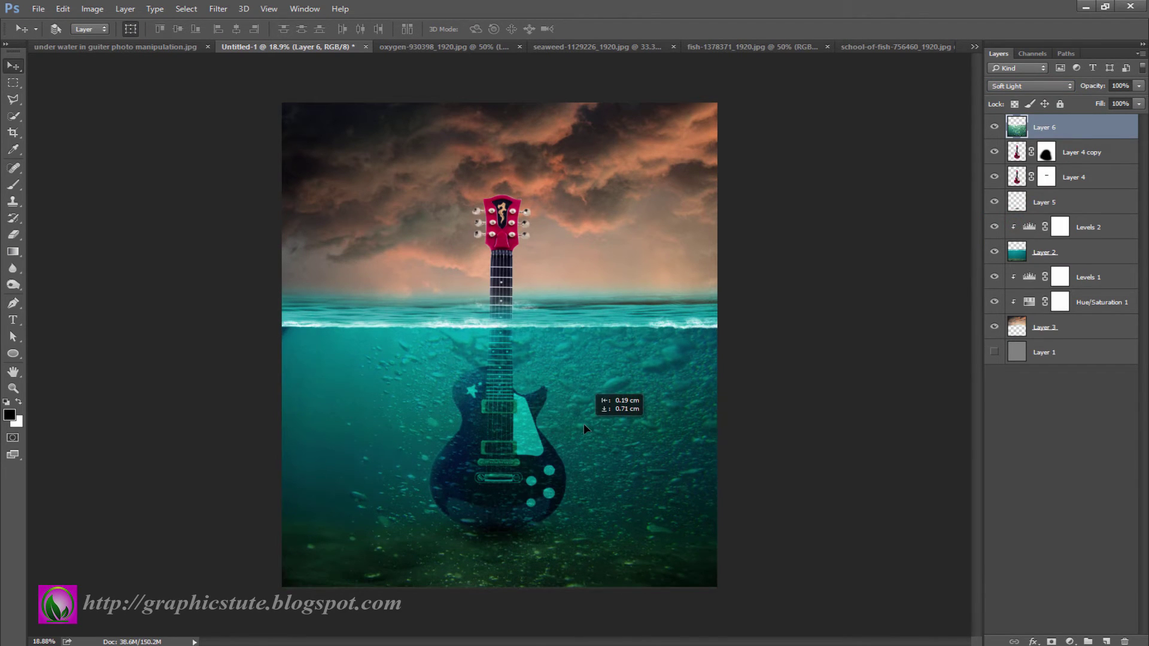
pyautogui.click(564, 47)
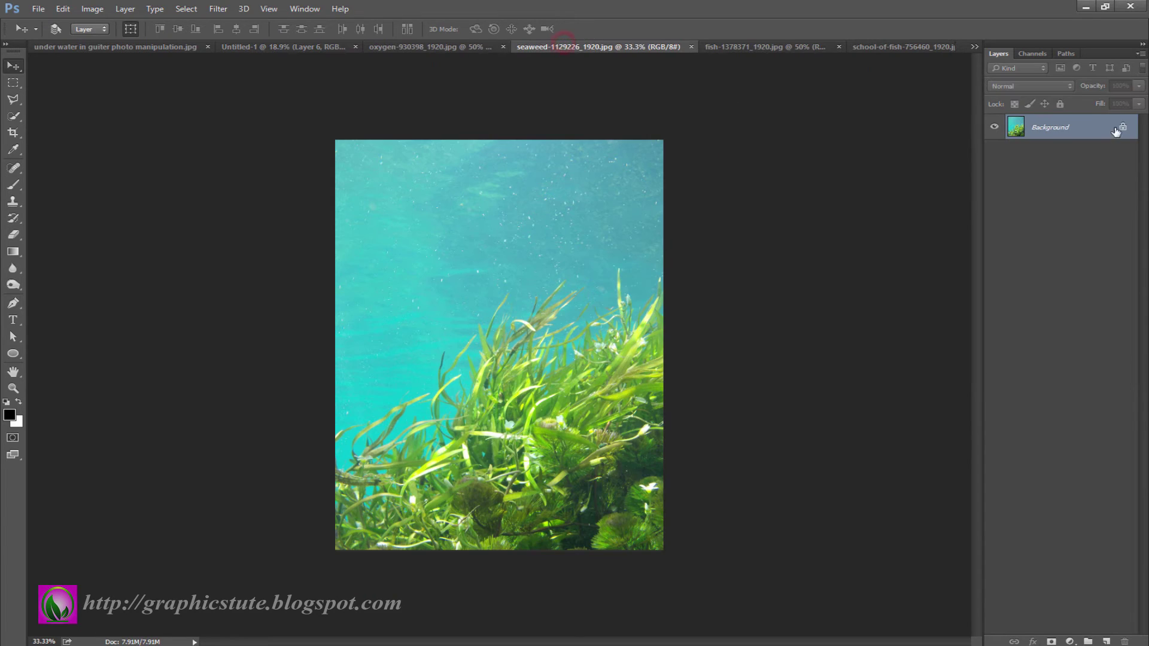
# - Bring the unlocked seaweed photo into the composite as an Overlay layer
pyautogui.click(1116, 128)
pyautogui.moveTo(513, 321)
pyautogui.mouseDown()
pyautogui.moveTo(260, 40)
pyautogui.moveTo(547, 483)
pyautogui.moveTo(673, 509)
pyautogui.moveTo(656, 511)
pyautogui.mouseUp()
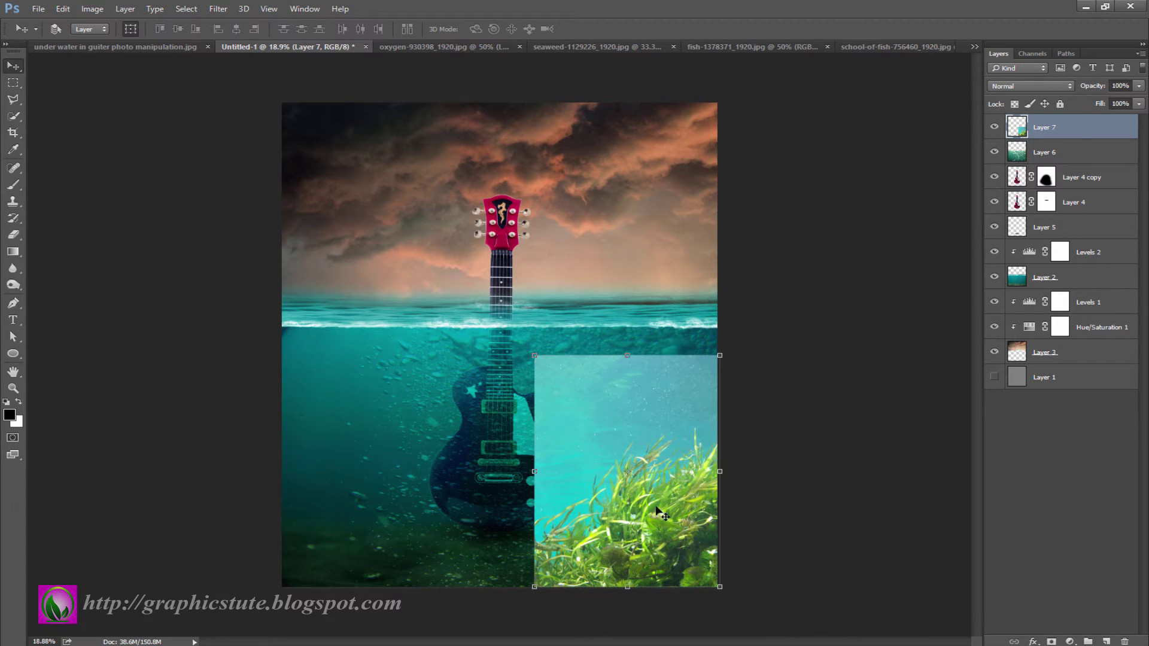
pyautogui.click(1048, 85)
pyautogui.click(1013, 219)
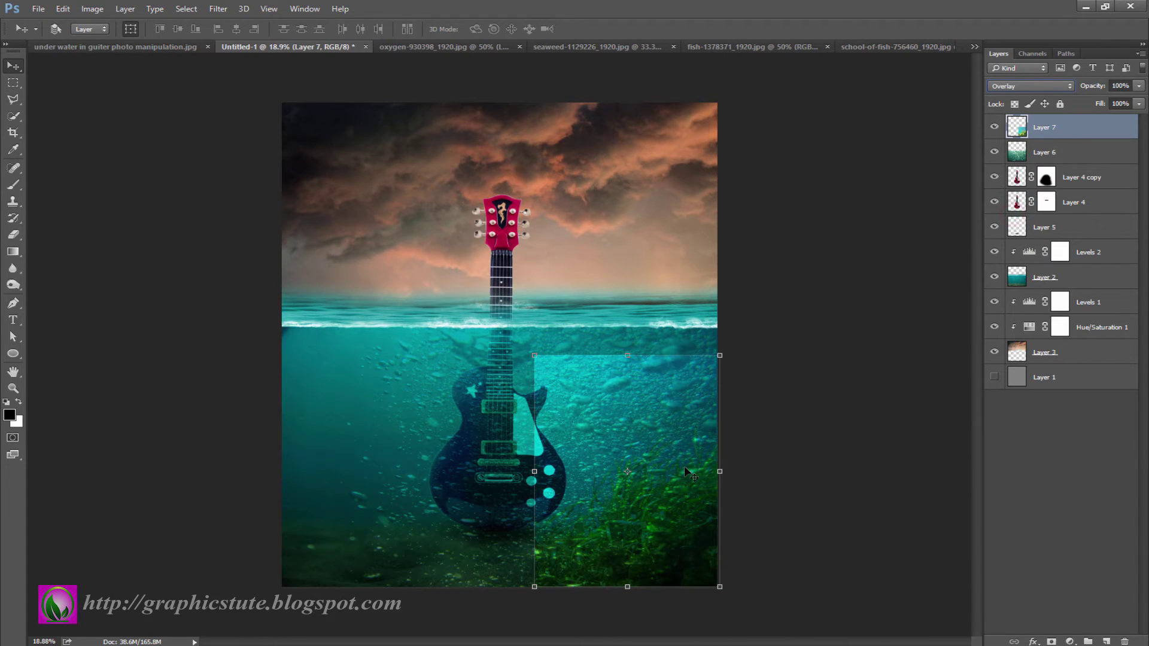
# - Switch the seaweed to Soft Light and resize it into the lower right corner
pyautogui.moveTo(533, 356); pyautogui.dragTo(512, 327)
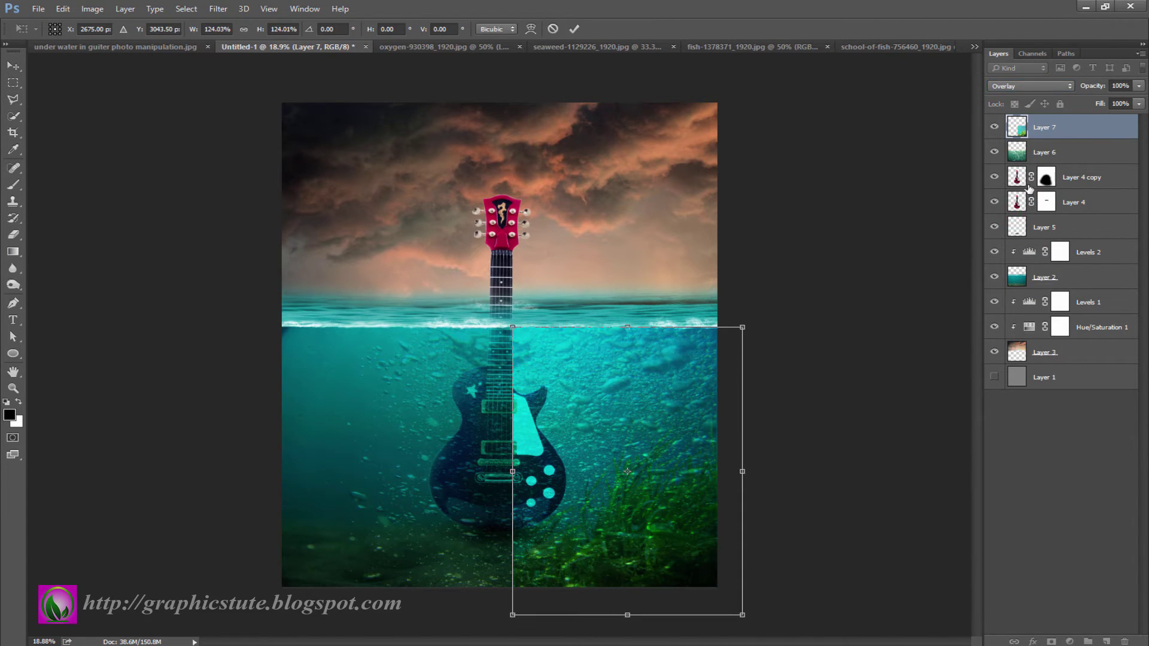
pyautogui.click(1050, 85)
pyautogui.click(1002, 220)
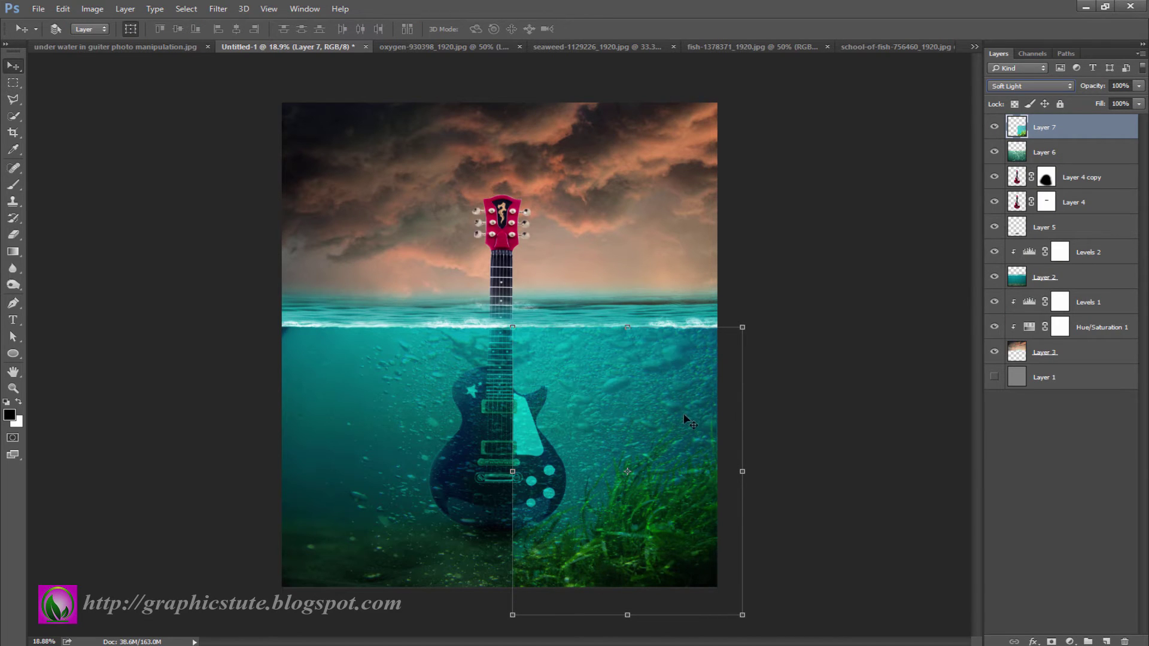
pyautogui.moveTo(687, 418); pyautogui.dragTo(682, 418)
pyautogui.moveTo(501, 606); pyautogui.dragTo(515, 601)
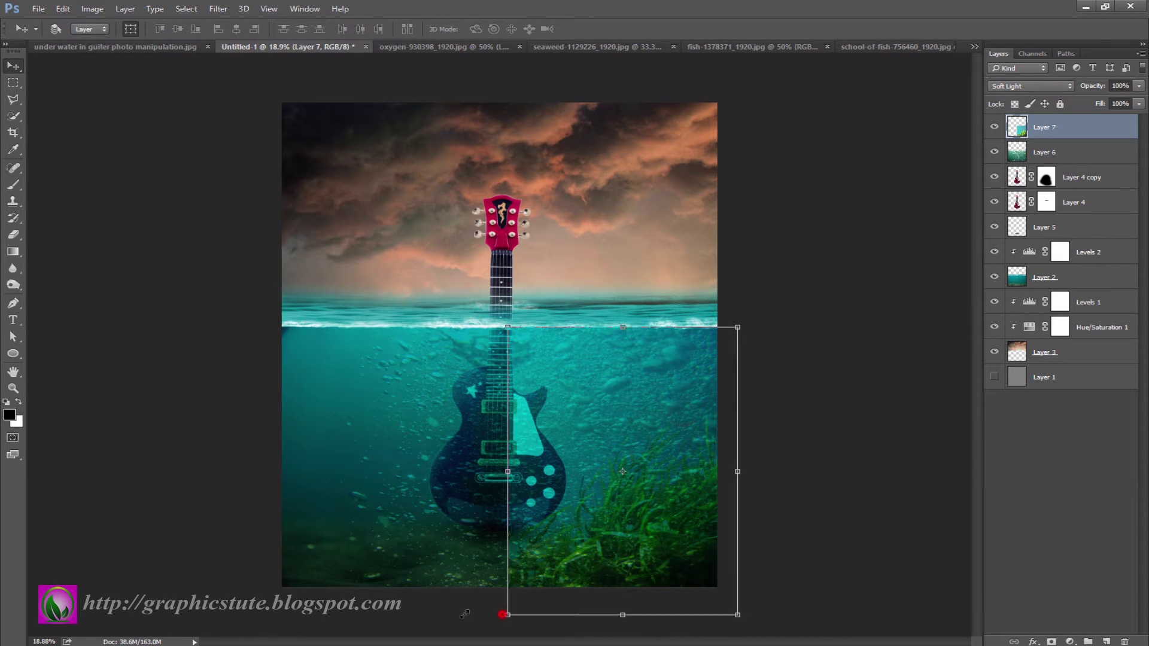
pyautogui.moveTo(602, 538); pyautogui.dragTo(598, 540)
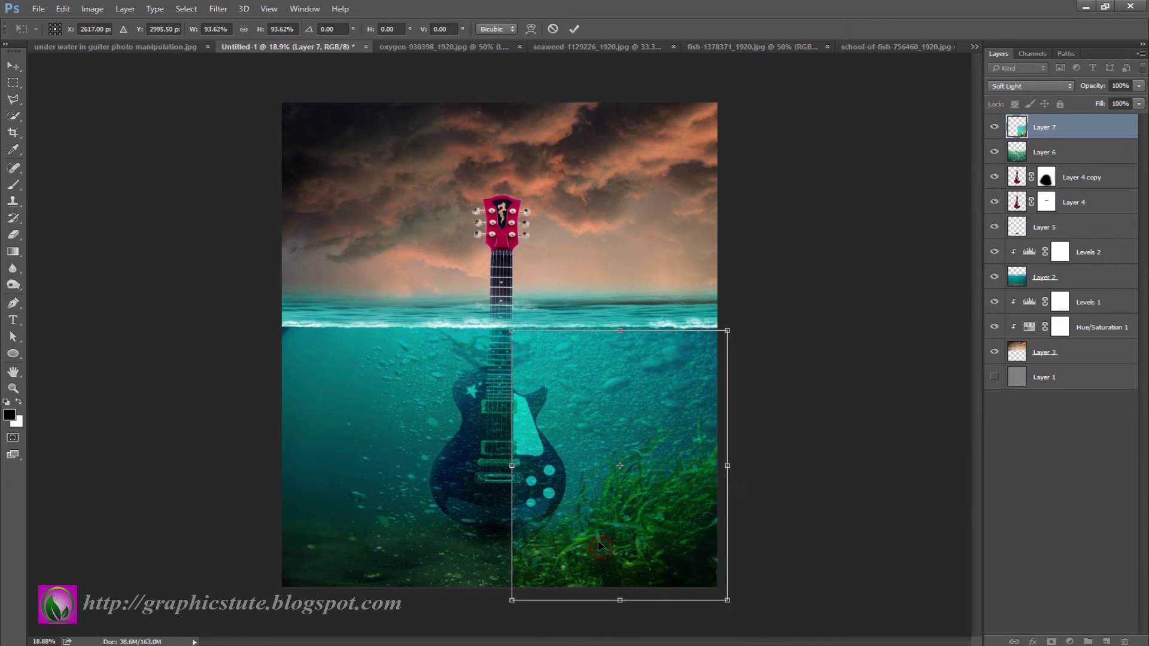
pyautogui.press('Return')
# - Erase the seaweed layer's hard left edge
pyautogui.click(12, 235)
pyautogui.moveTo(502, 346); pyautogui.dragTo(504, 542)
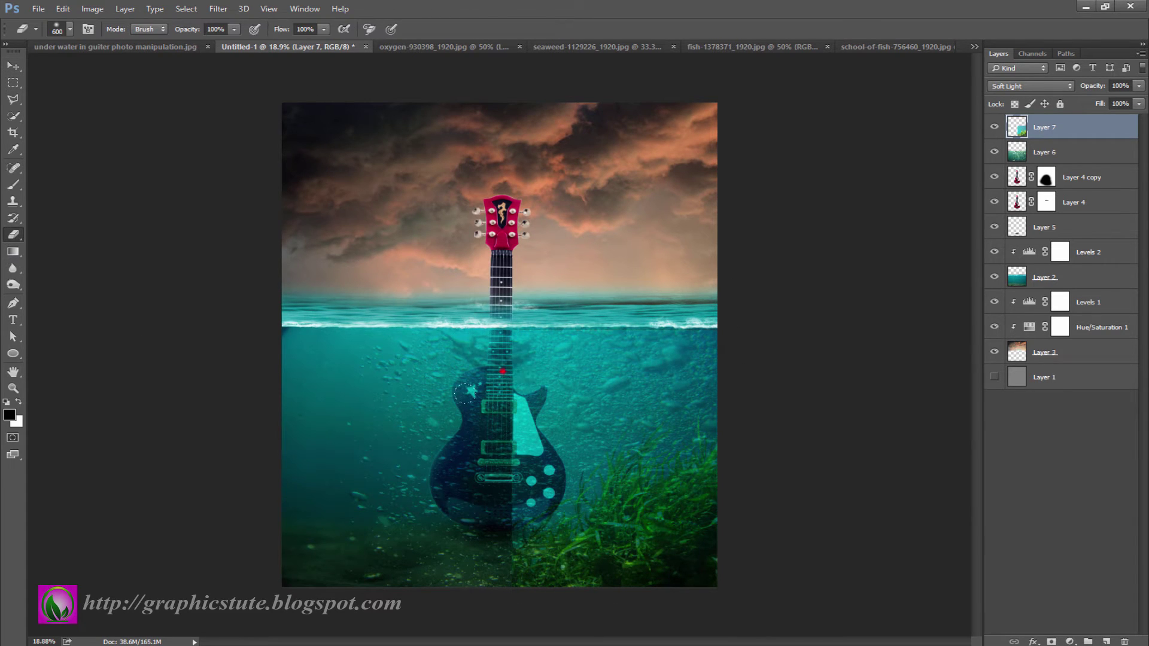
pyautogui.click(571, 361)
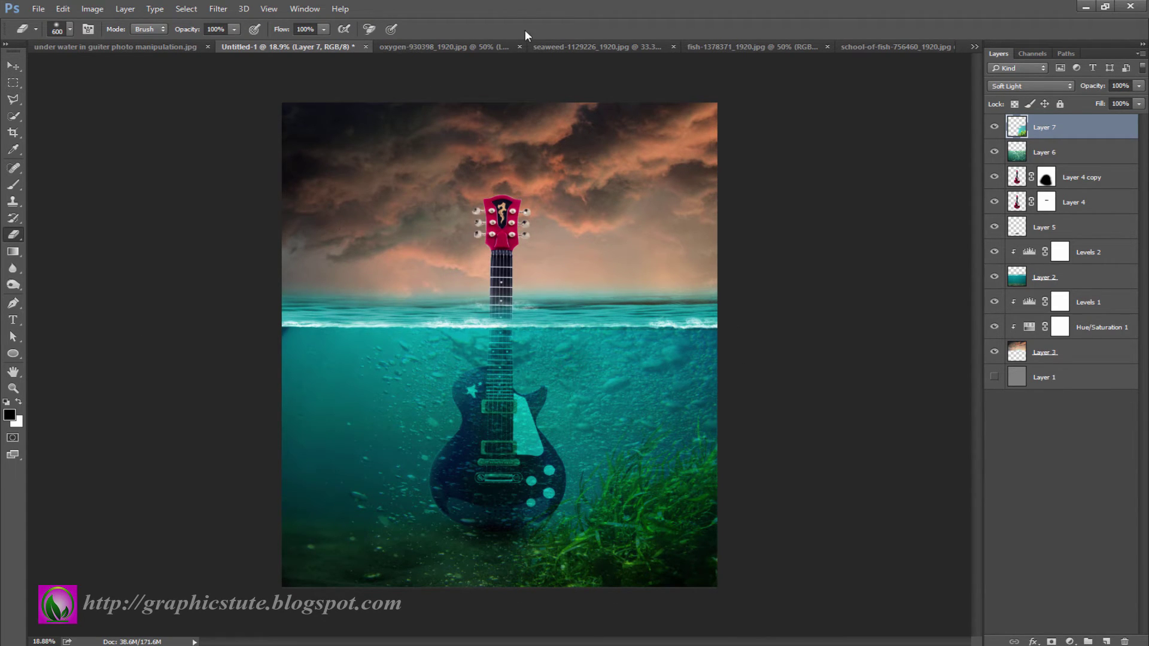
pyautogui.click(720, 47)
# - Drag the unlocked fish photo into the composite and move it toward the canvas bottom
pyautogui.click(14, 64)
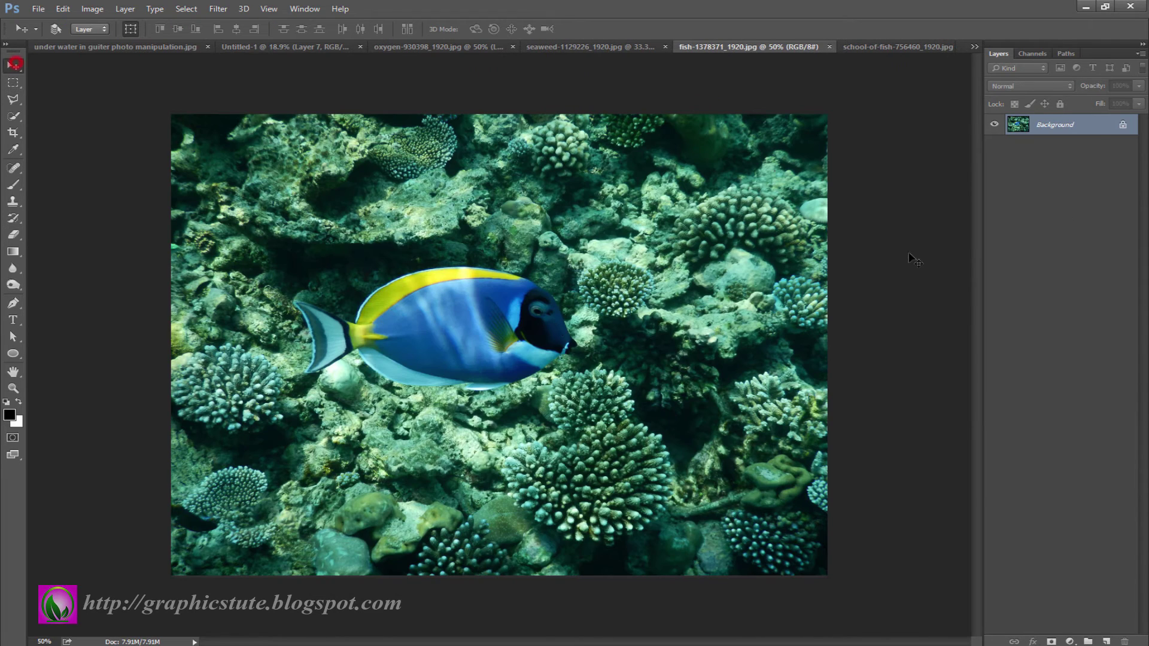
pyautogui.click(1123, 127)
pyautogui.moveTo(594, 244)
pyautogui.mouseDown()
pyautogui.moveTo(280, 51)
pyautogui.moveTo(447, 377)
pyautogui.mouseUp()
pyautogui.moveTo(419, 413); pyautogui.dragTo(458, 443)
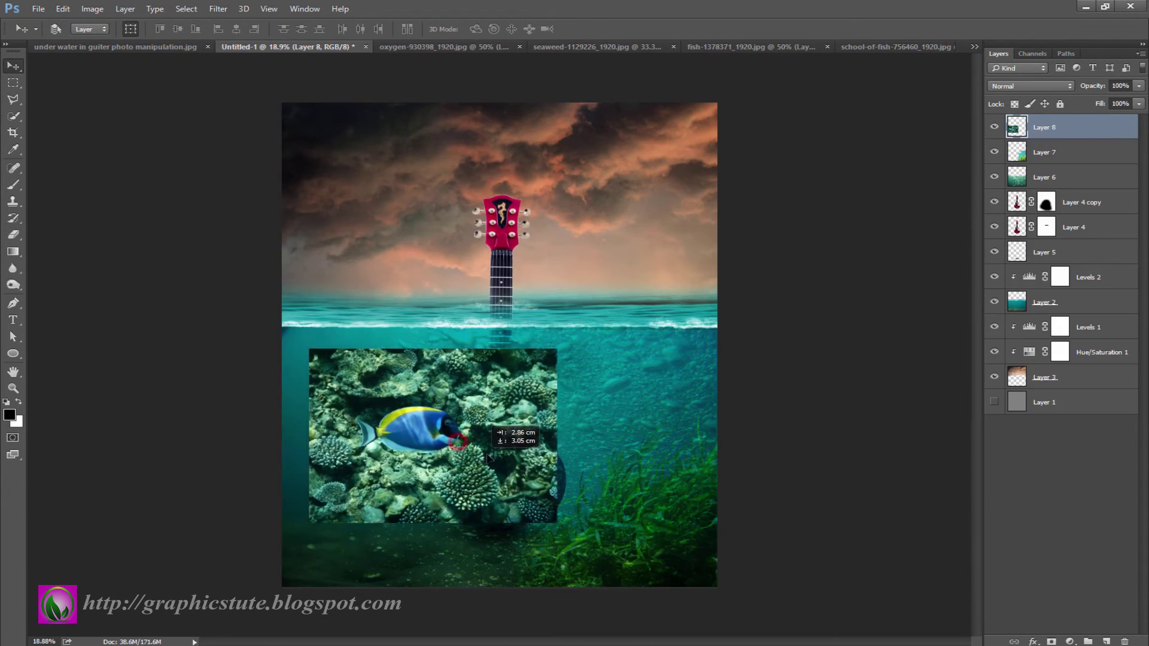
pyautogui.moveTo(574, 529); pyautogui.dragTo(613, 557)
pyautogui.hotkey('ctrl', 'z')
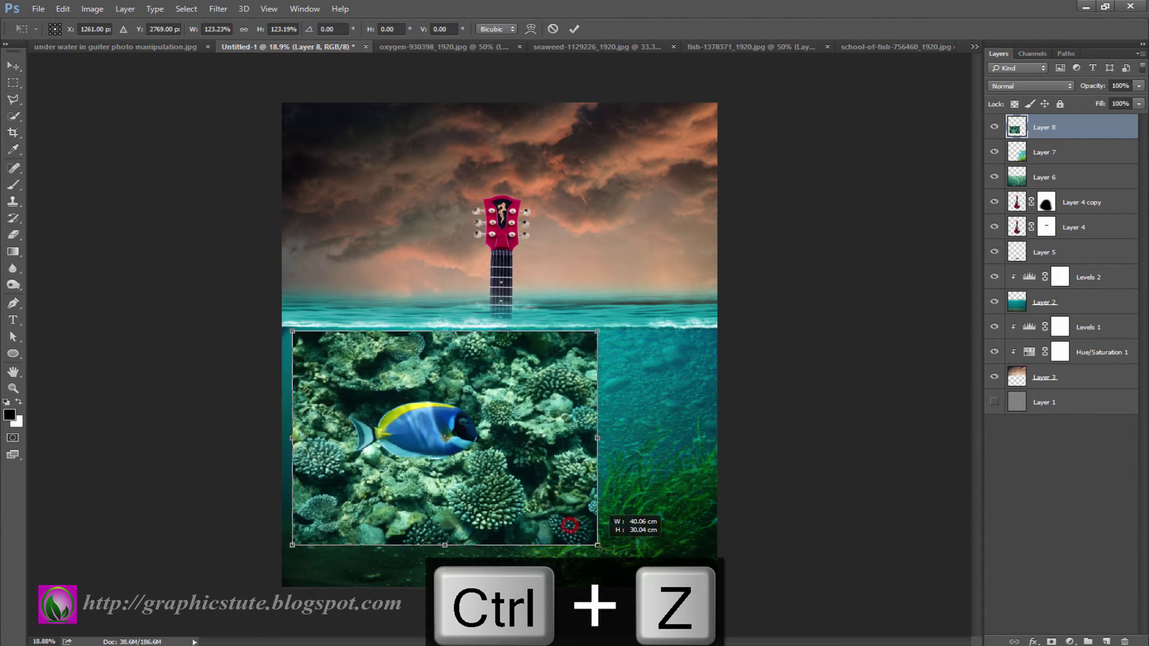
pyautogui.moveTo(551, 530); pyautogui.dragTo(552, 558)
pyautogui.press('Return')
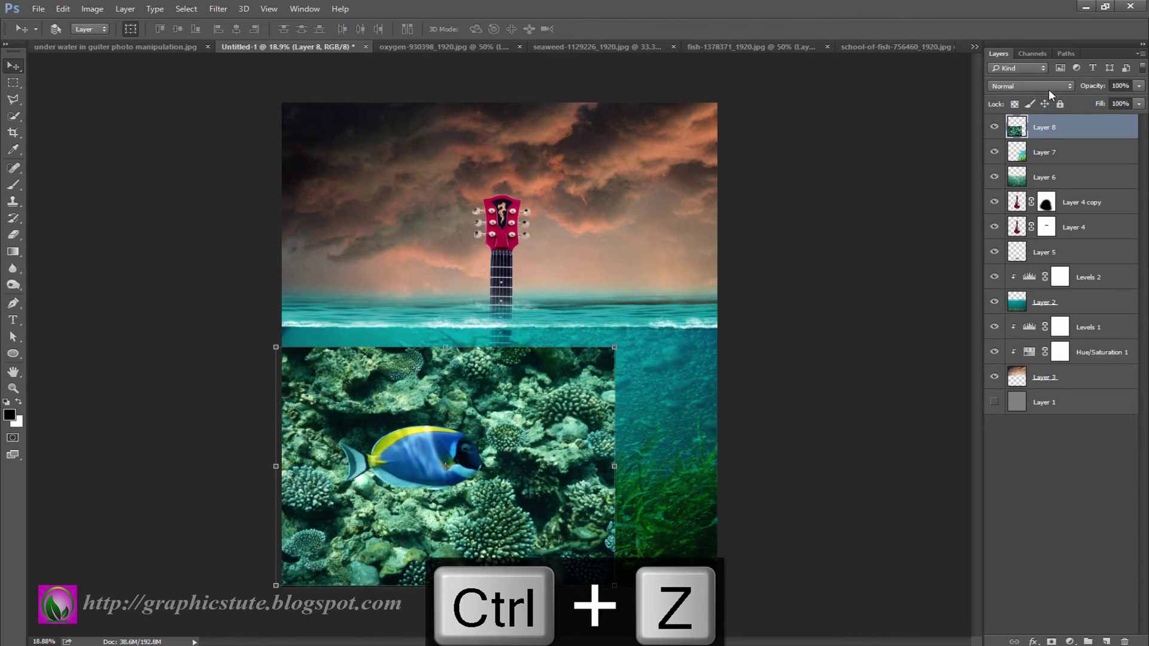
# - Set the fish layer to Soft Light and enlarge it to about 121%
pyautogui.click(1054, 86)
pyautogui.click(1002, 220)
pyautogui.moveTo(466, 501); pyautogui.dragTo(467, 483)
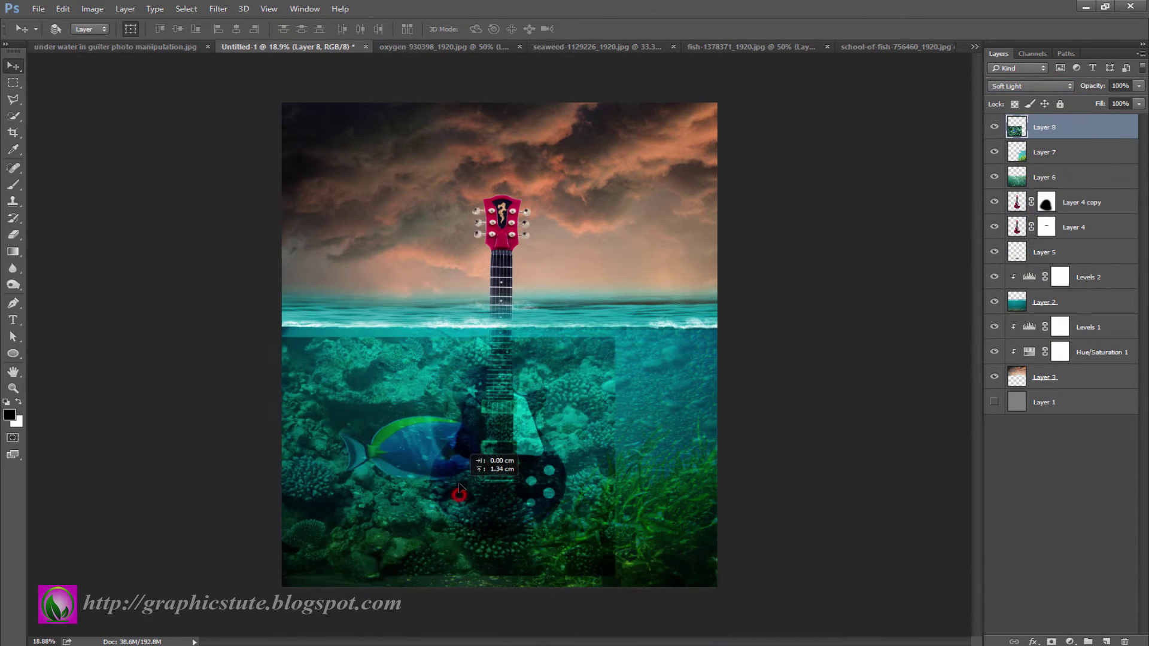
pyautogui.hotkey('ctrl', 't')
pyautogui.moveTo(614, 564); pyautogui.dragTo(646, 589)
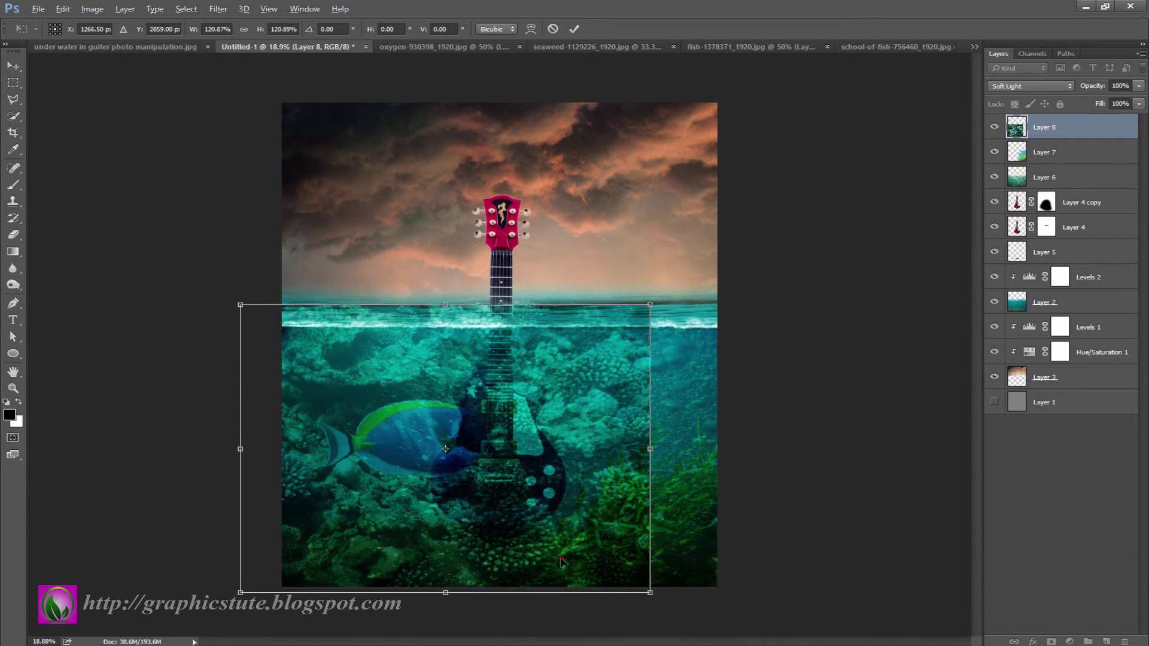
pyautogui.moveTo(563, 553); pyautogui.dragTo(562, 566)
pyautogui.press('Return')
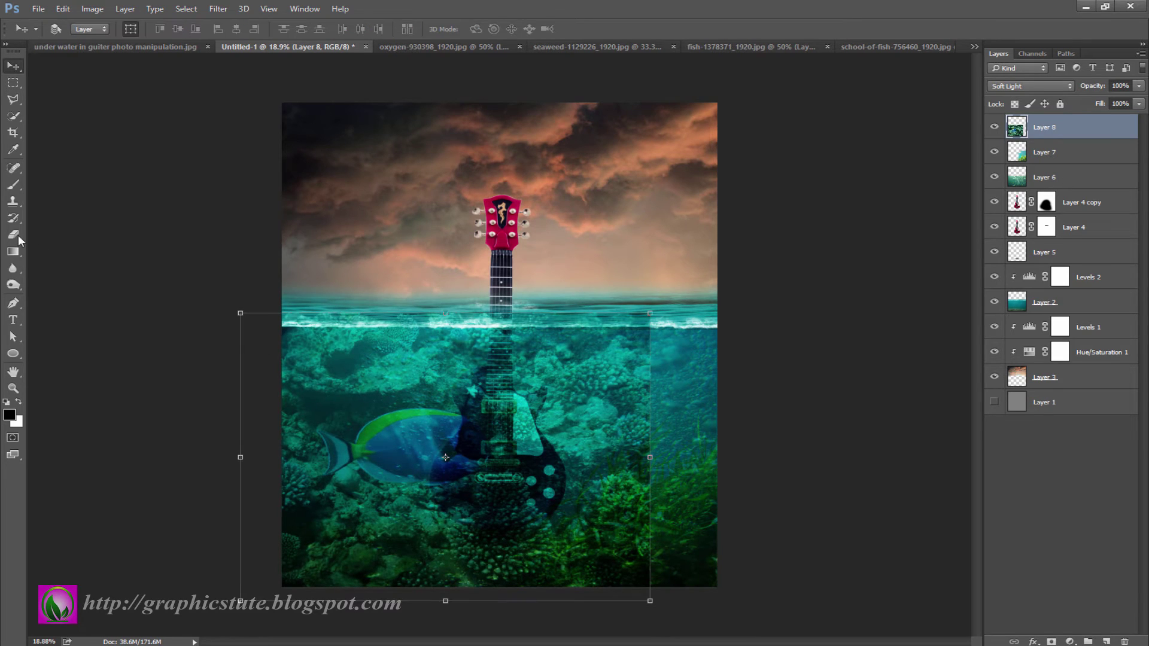
pyautogui.click(16, 236)
# - Fade the fish layer with a 43% eraser over the seaweed and guitar body
pyautogui.moveTo(188, 32); pyautogui.dragTo(150, 37)
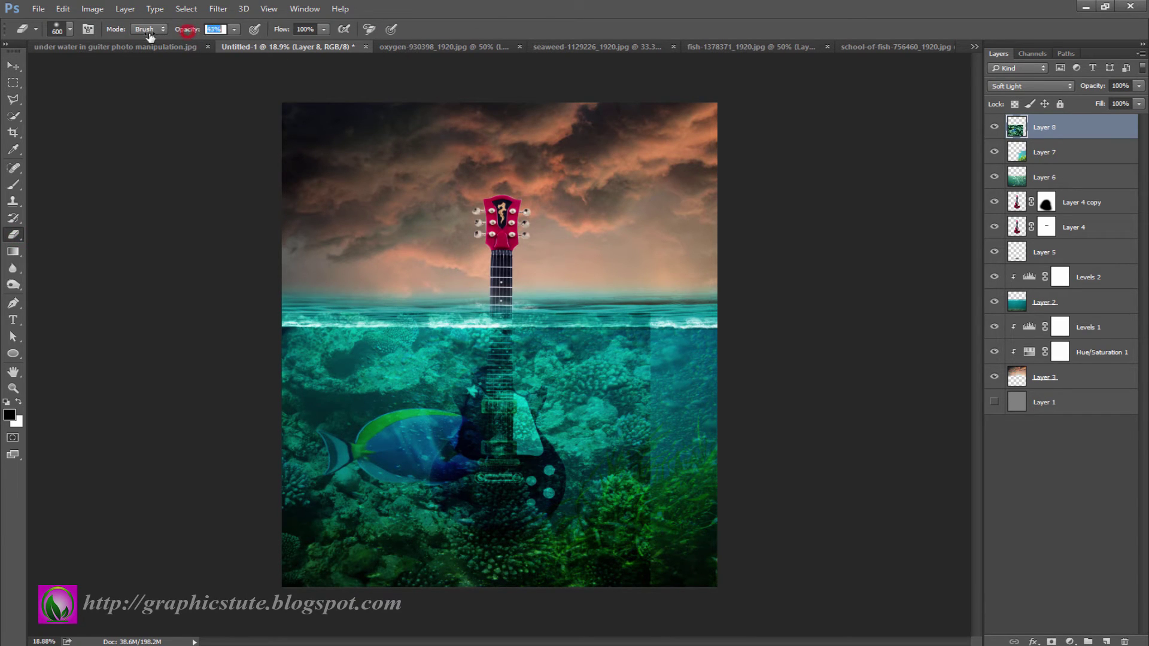
pyautogui.moveTo(607, 322); pyautogui.dragTo(635, 507)
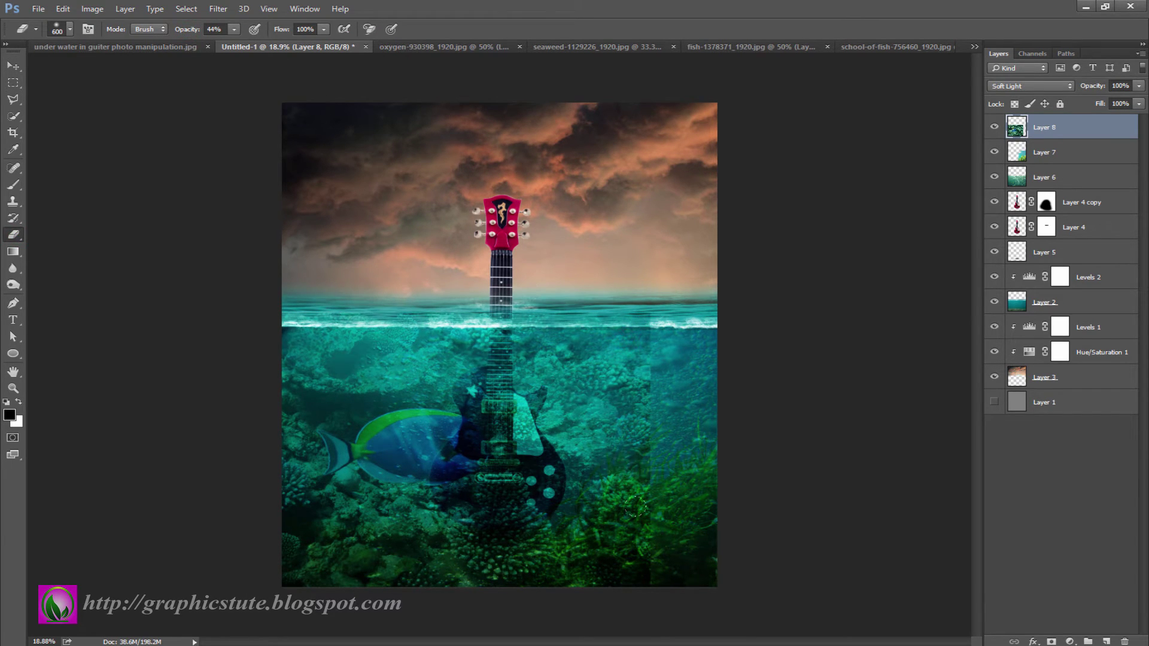
pyautogui.click(634, 310)
pyautogui.moveTo(580, 526); pyautogui.dragTo(490, 540)
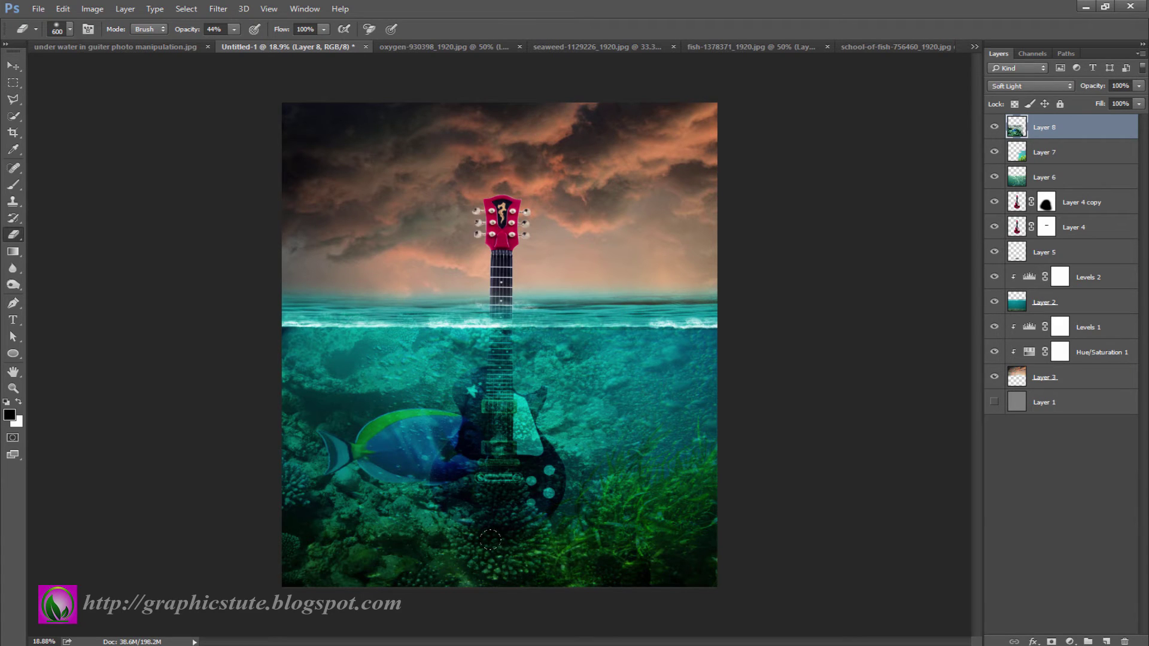
pyautogui.moveTo(494, 406); pyautogui.dragTo(464, 522)
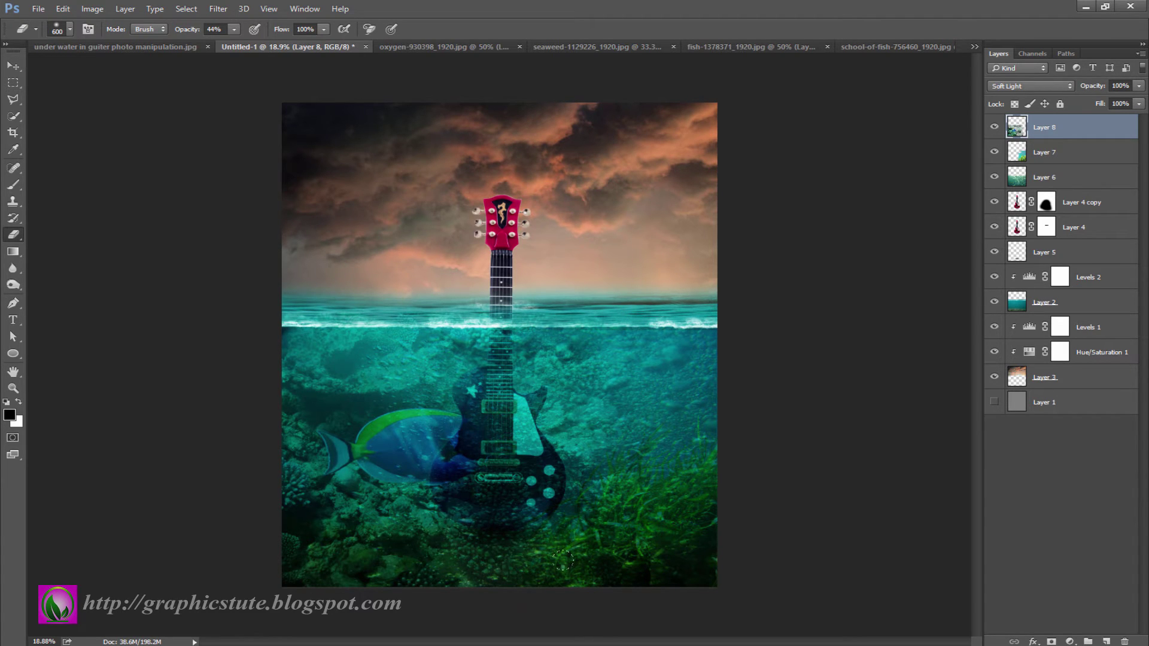
# - Move the fish layer to the lower left, resize it to about 116%, and stretch it to the waterline
pyautogui.click(13, 65)
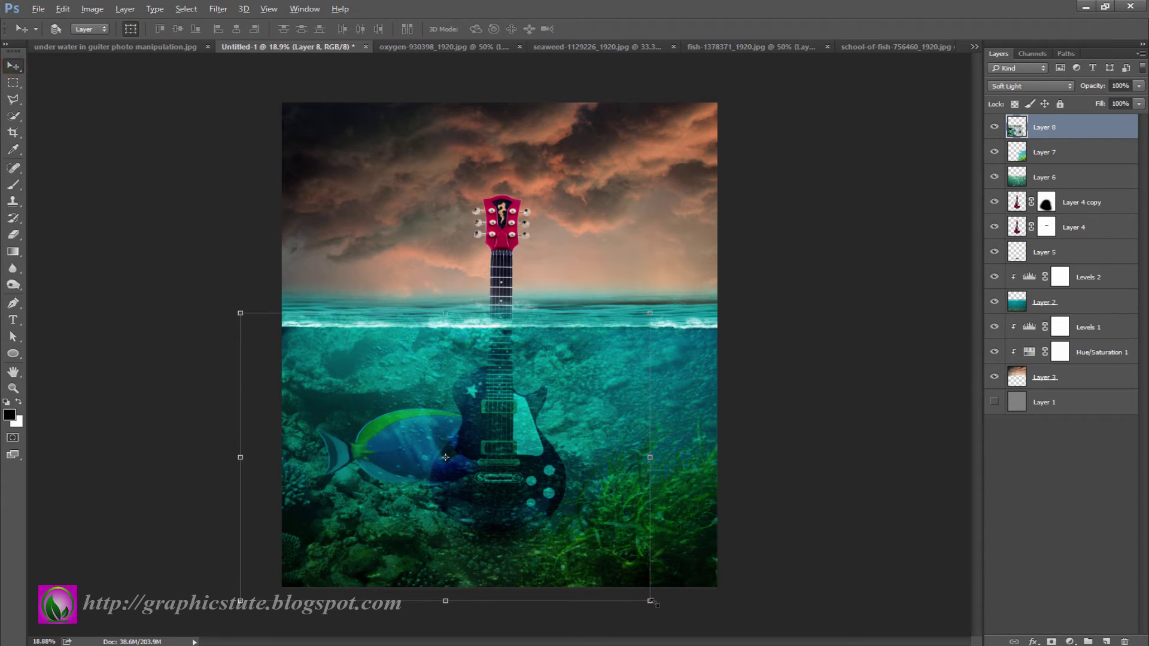
pyautogui.moveTo(650, 601); pyautogui.dragTo(589, 545)
pyautogui.moveTo(519, 546); pyautogui.dragTo(497, 593)
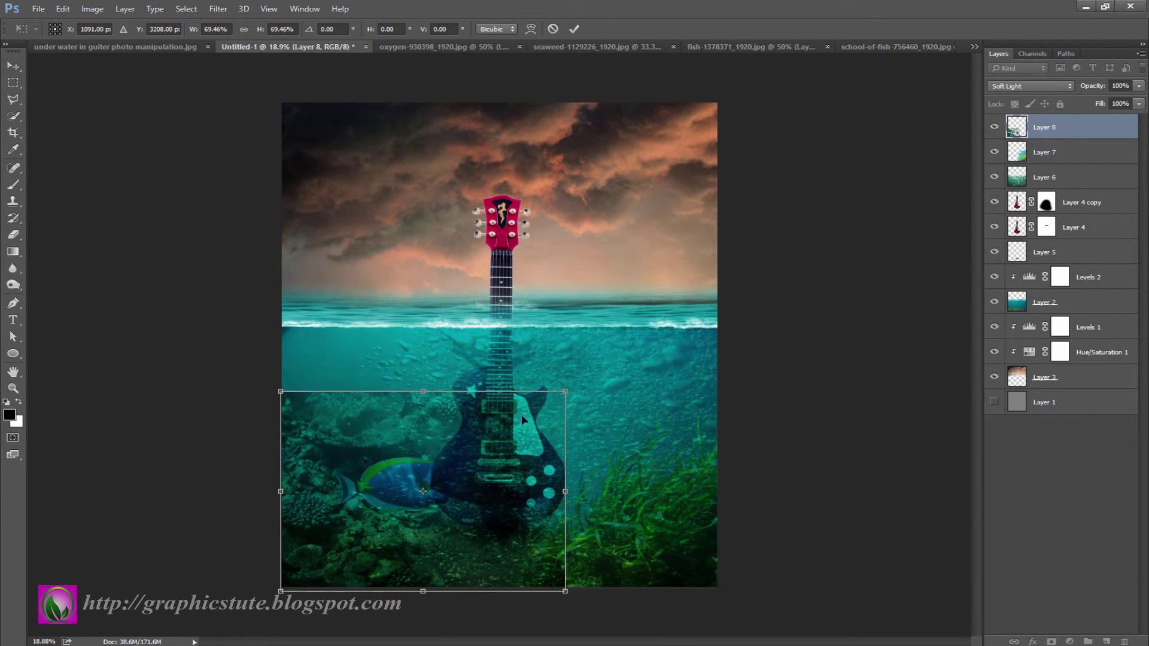
pyautogui.press('Return')
pyautogui.moveTo(564, 389); pyautogui.dragTo(611, 359)
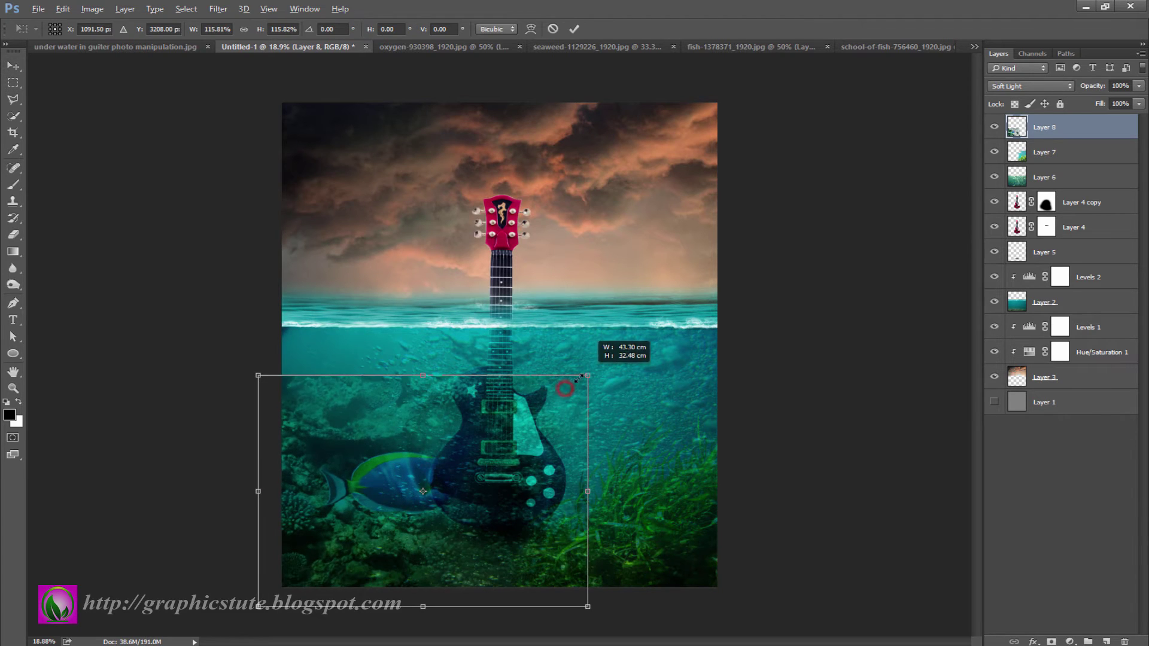
pyautogui.moveTo(480, 354); pyautogui.dragTo(506, 413)
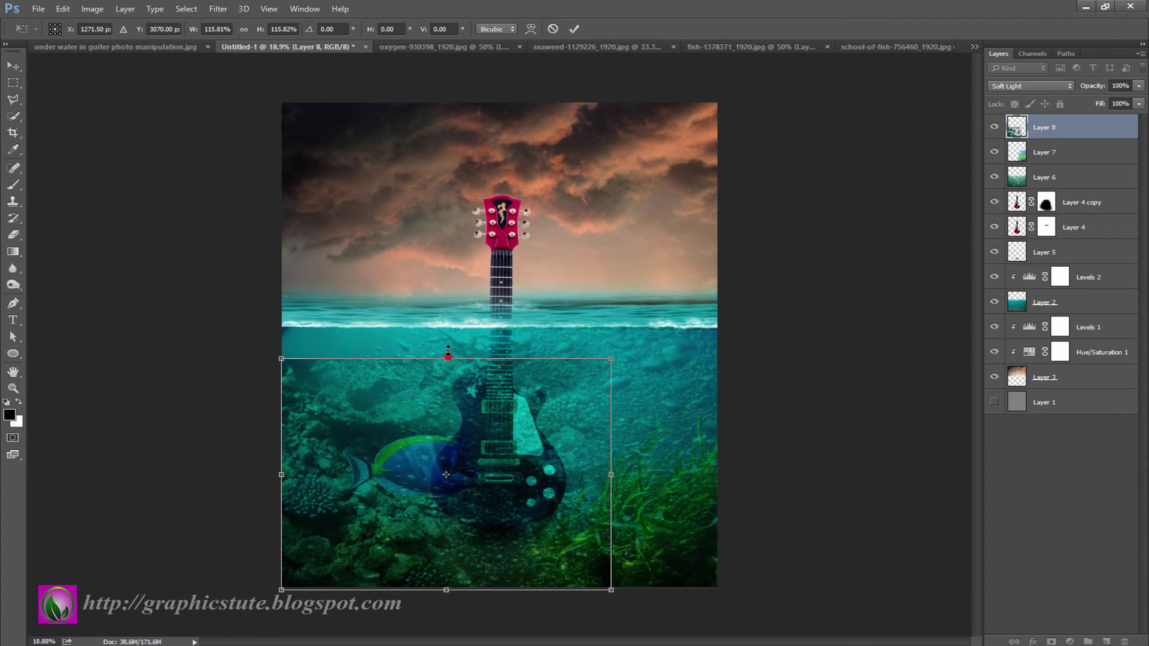
pyautogui.moveTo(446, 359); pyautogui.dragTo(453, 327)
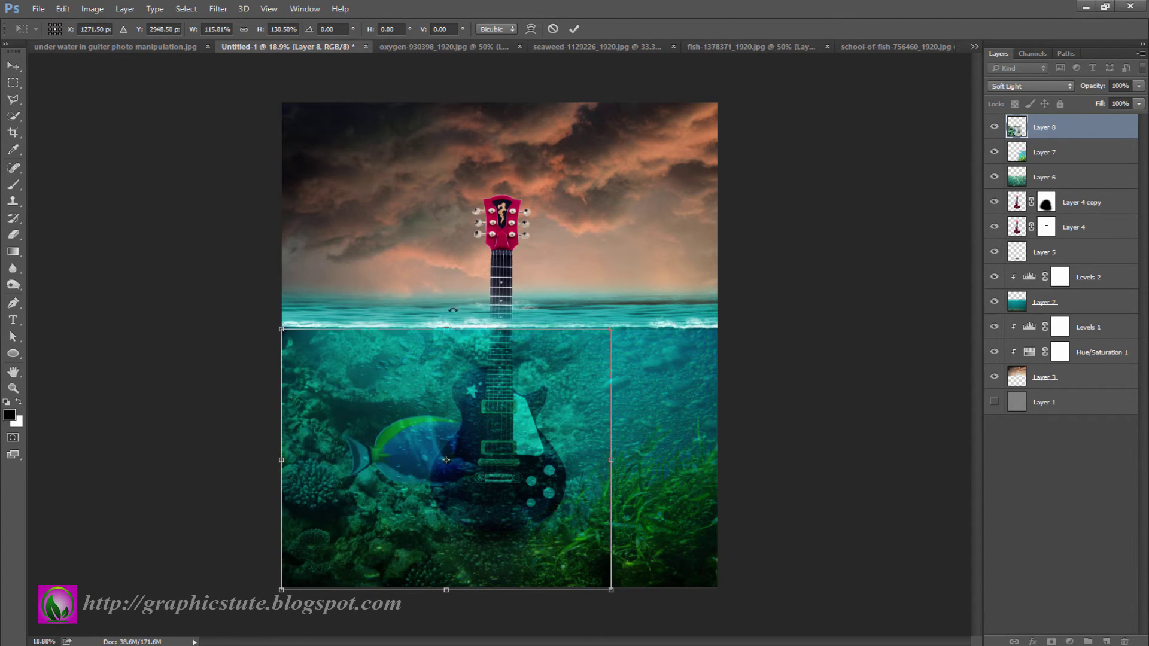
pyautogui.press('Return')
# - Erase most of the blue fish and fade a strip along the left underwater edge
pyautogui.click(20, 236)
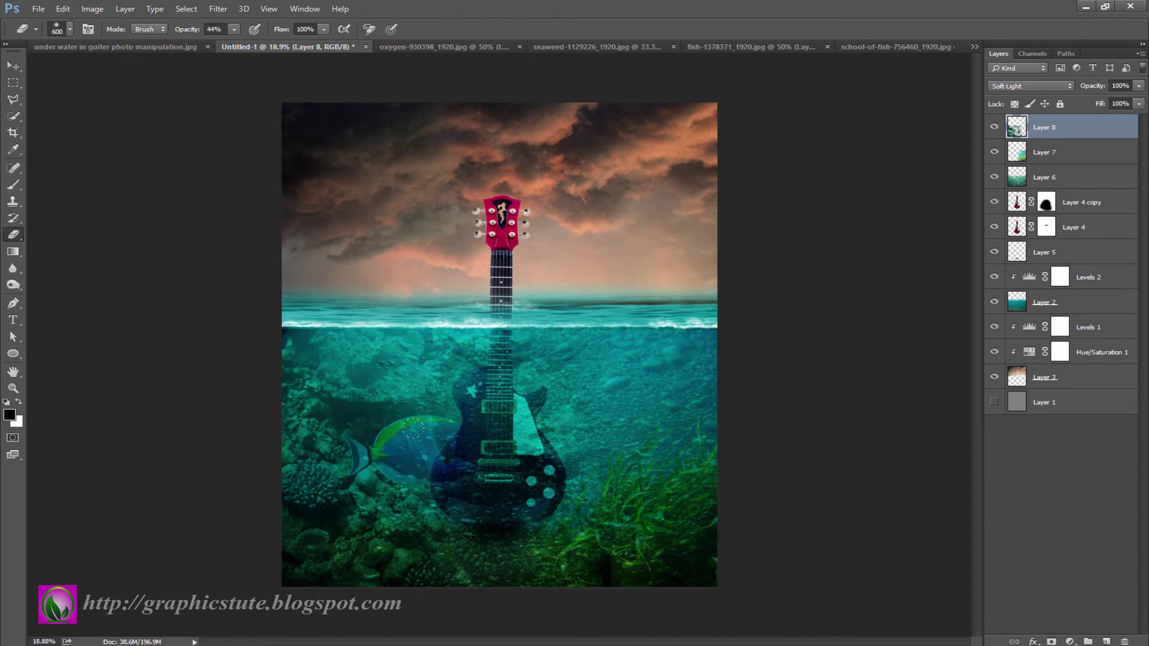
pyautogui.moveTo(413, 429)
pyautogui.mouseDown()
pyautogui.moveTo(376, 433)
pyautogui.moveTo(366, 414)
pyautogui.mouseUp()
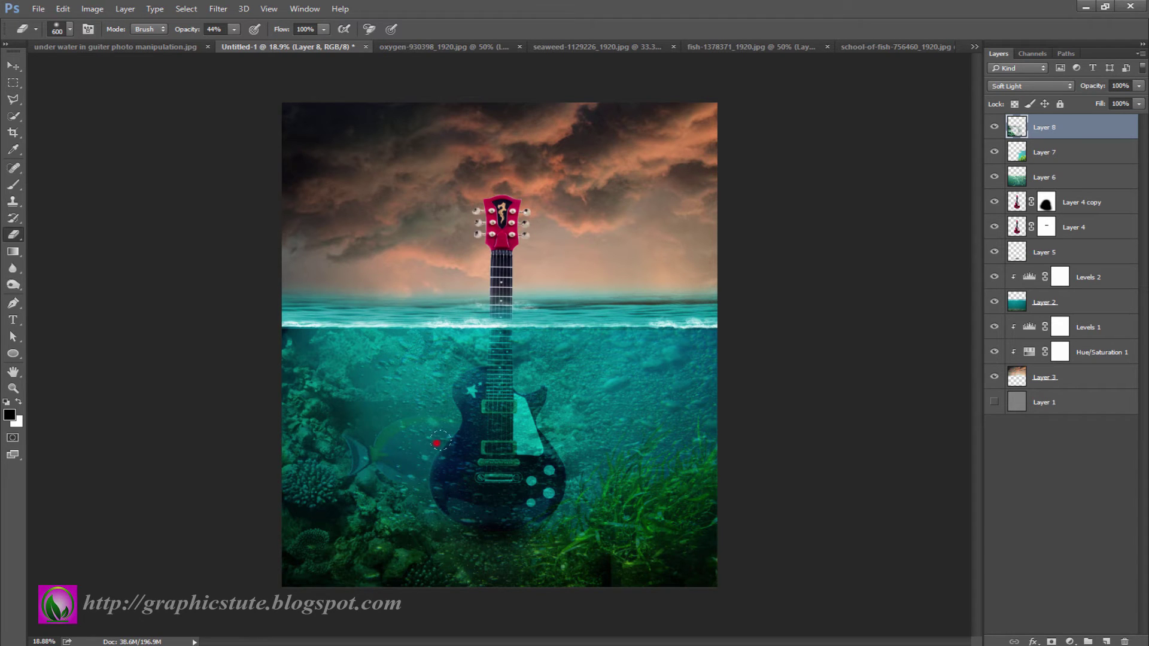
pyautogui.moveTo(326, 339); pyautogui.dragTo(243, 325)
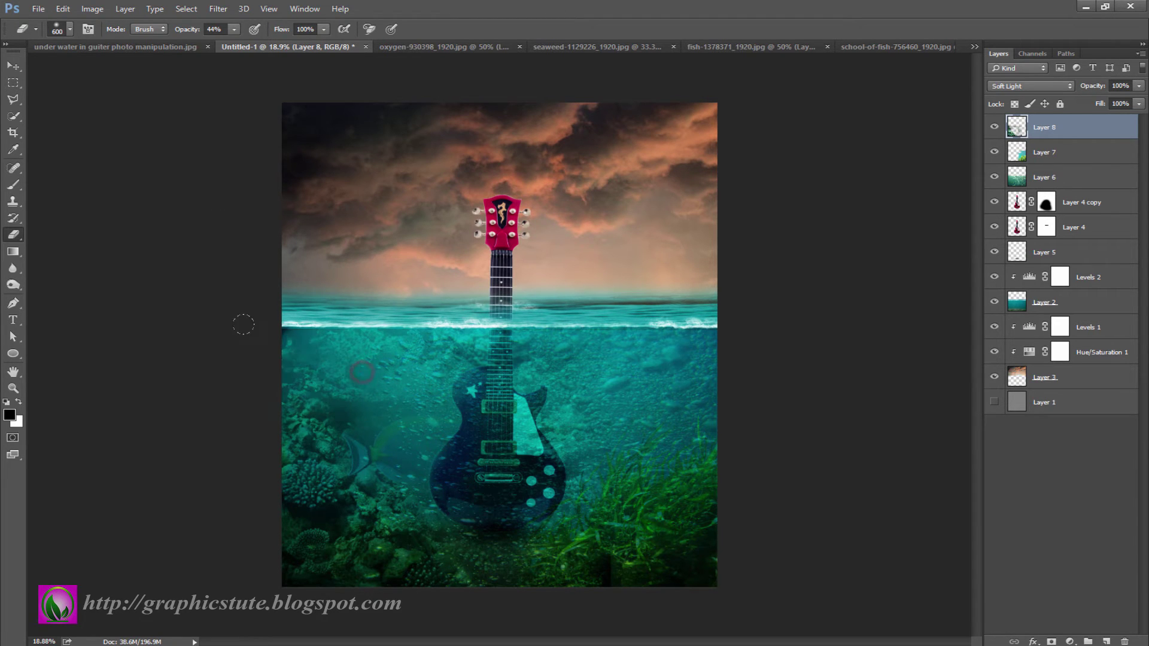
pyautogui.click(750, 48)
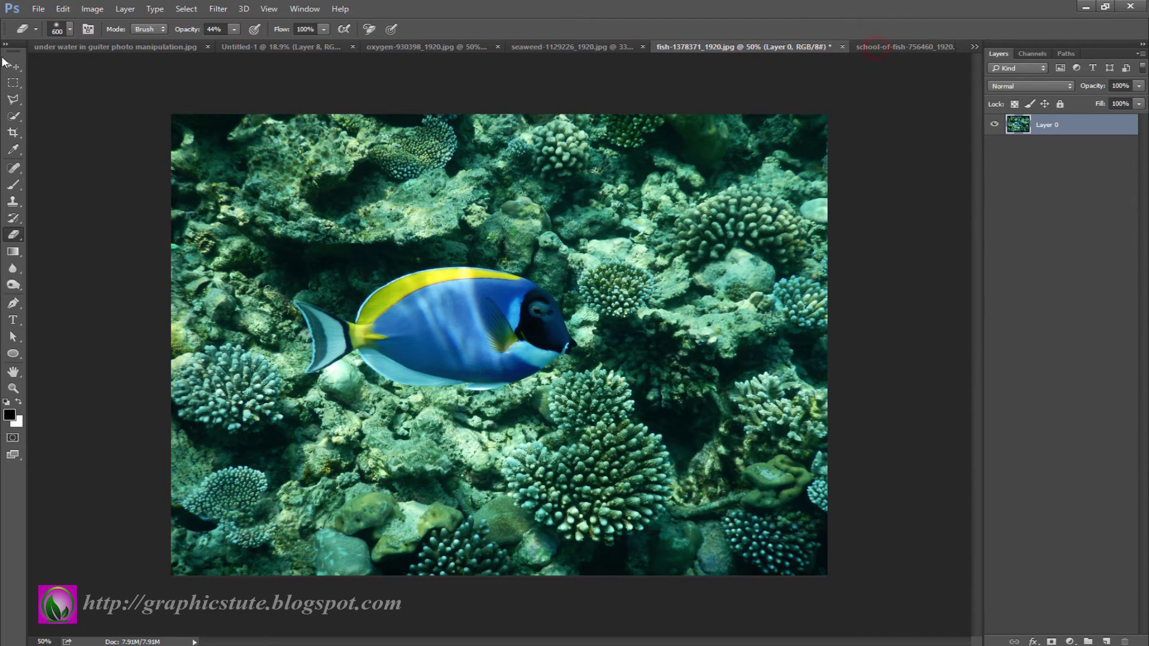
# - Bring the school of fish photo into the composite as an Overlay layer
pyautogui.click(14, 65)
pyautogui.click(882, 48)
pyautogui.click(1123, 125)
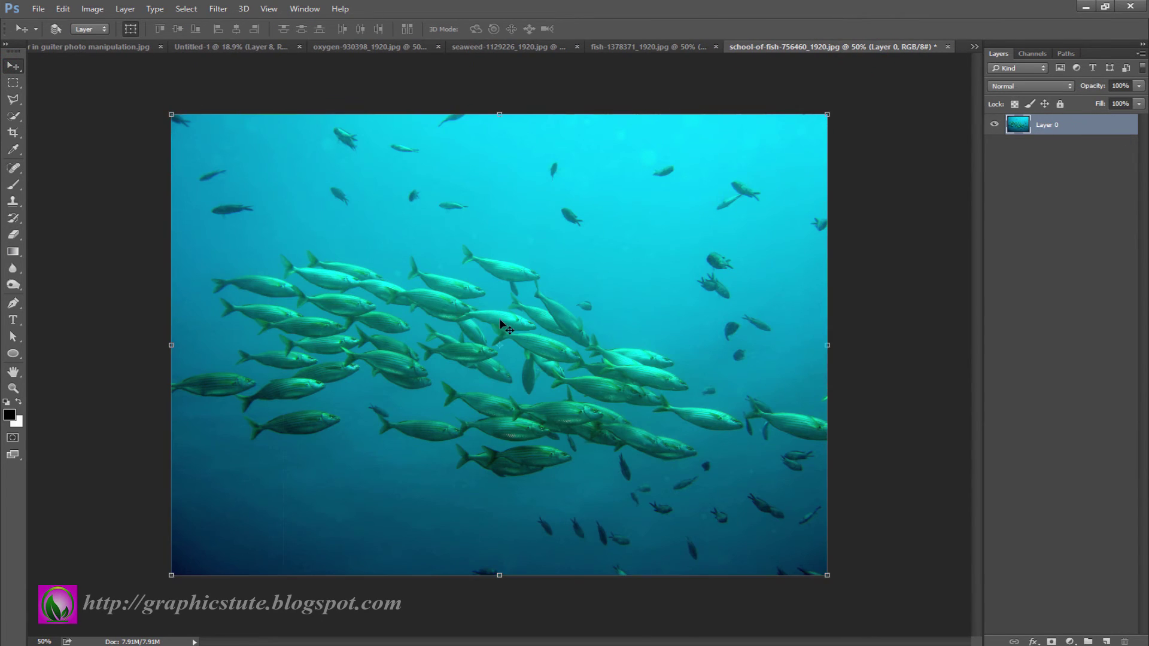
pyautogui.moveTo(499, 318)
pyautogui.mouseDown()
pyautogui.moveTo(246, 45)
pyautogui.moveTo(392, 383)
pyautogui.moveTo(430, 418)
pyautogui.mouseUp()
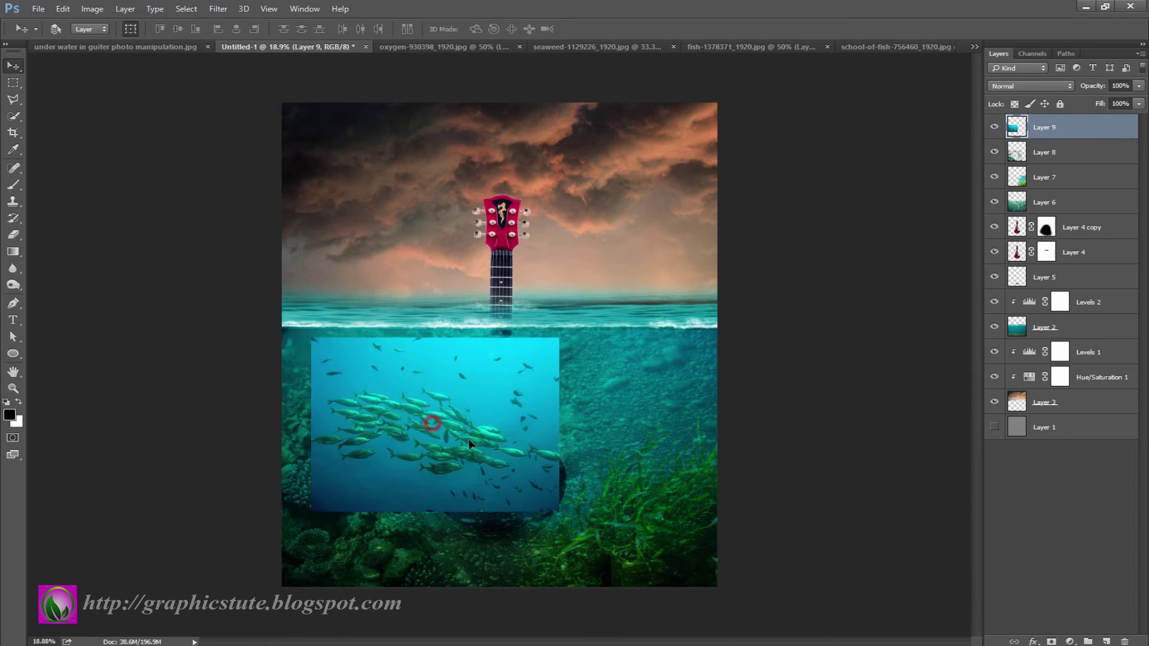
pyautogui.click(1052, 89)
pyautogui.click(1017, 210)
pyautogui.moveTo(507, 394); pyautogui.dragTo(488, 396)
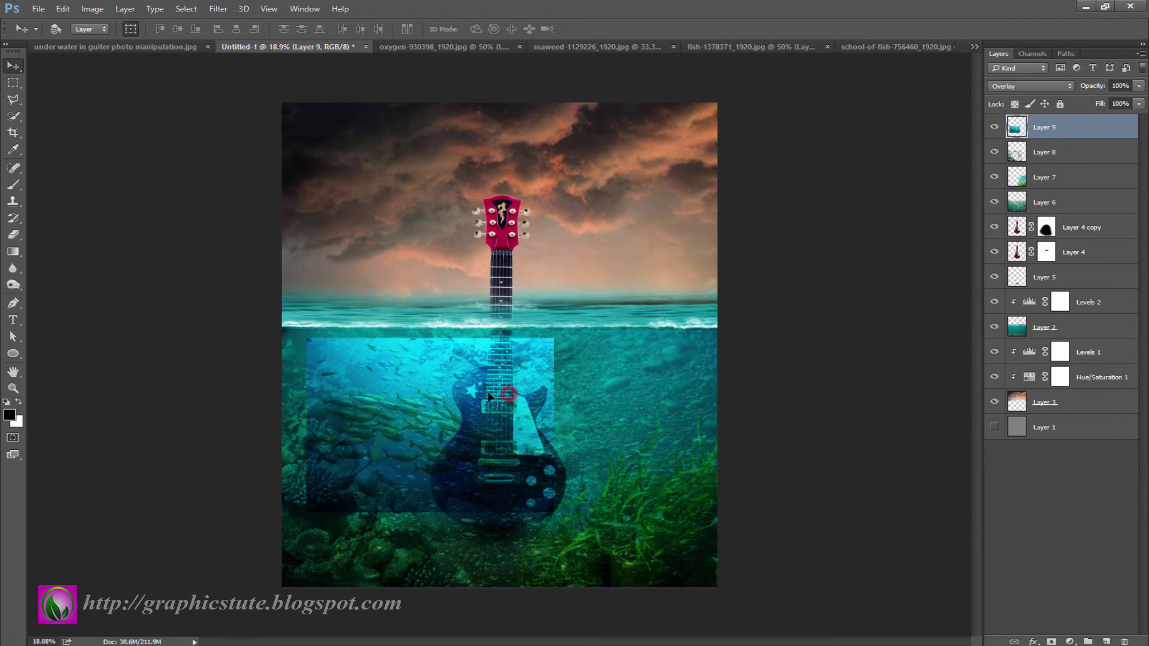
# - Soften the fish school's edges with the eraser and shift it left of the guitar
pyautogui.click(13, 235)
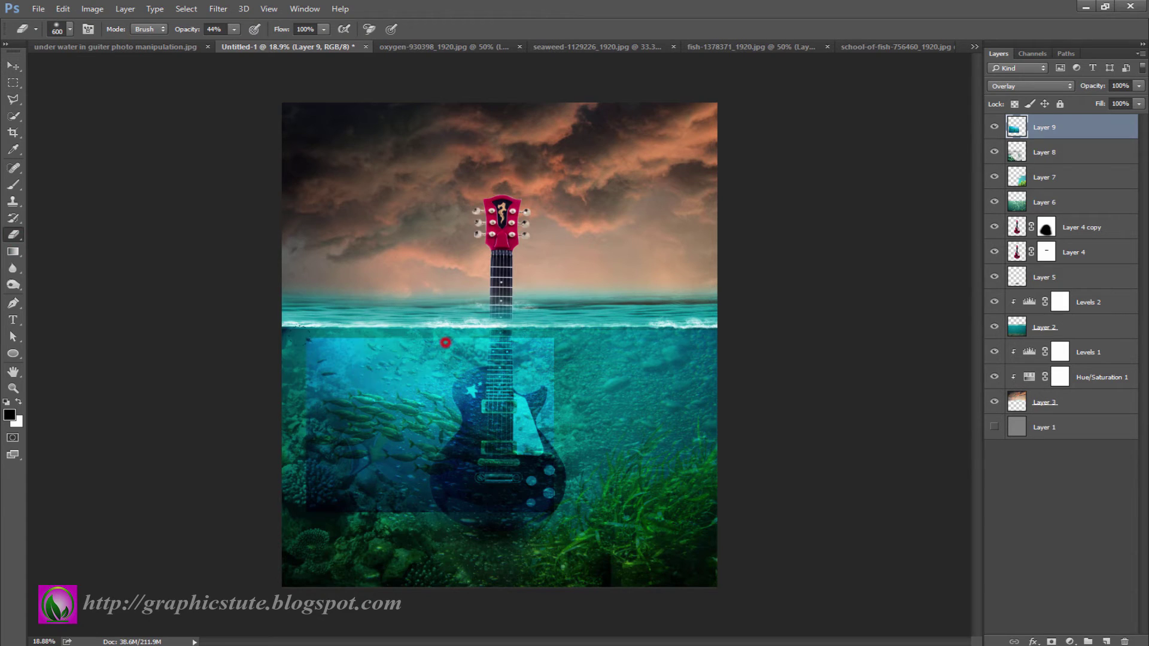
pyautogui.moveTo(445, 342)
pyautogui.mouseDown()
pyautogui.moveTo(277, 333)
pyautogui.moveTo(543, 361)
pyautogui.mouseUp()
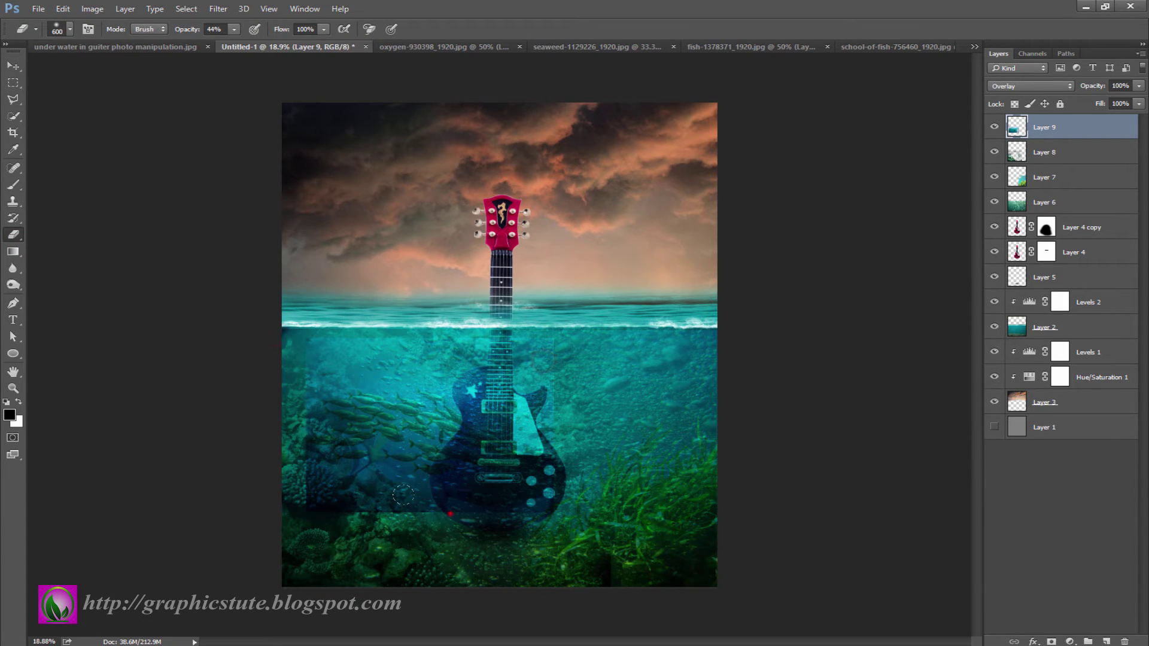
pyautogui.moveTo(403, 494); pyautogui.dragTo(290, 451)
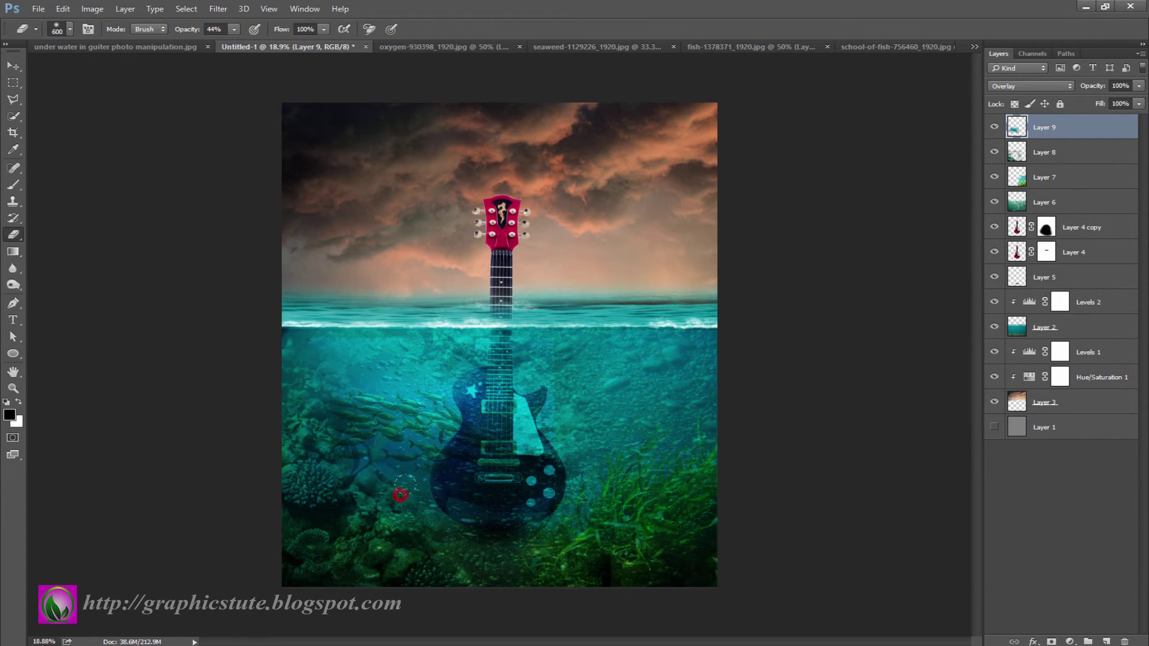
pyautogui.moveTo(502, 460); pyautogui.dragTo(319, 344)
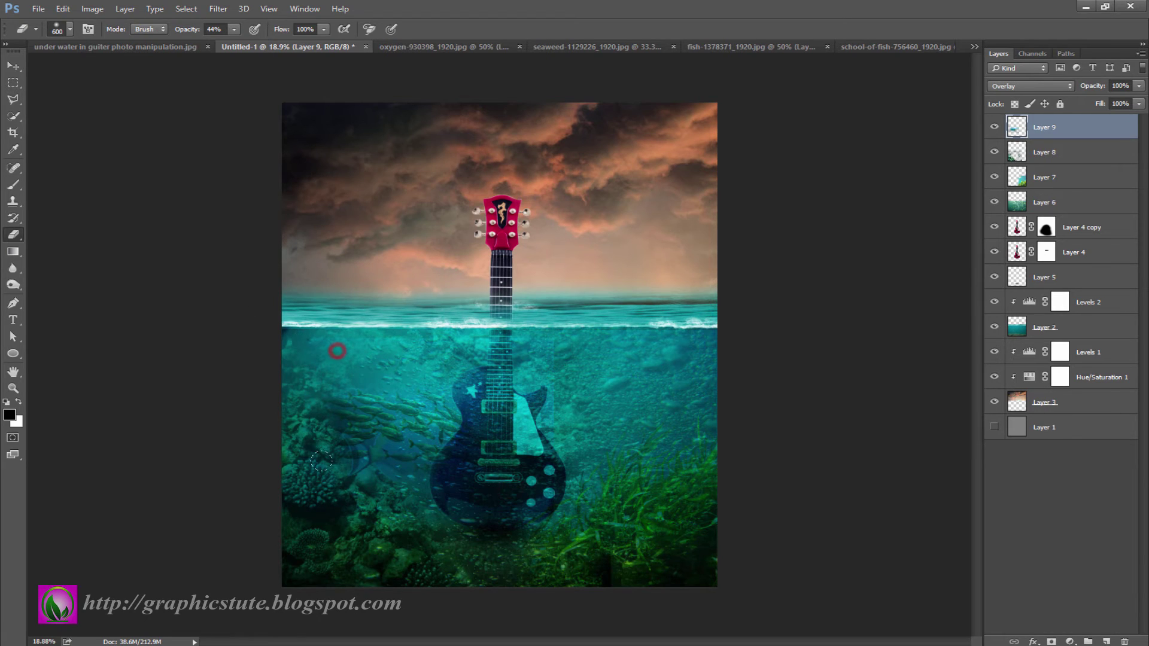
pyautogui.click(13, 66)
pyautogui.moveTo(401, 412); pyautogui.dragTo(417, 404)
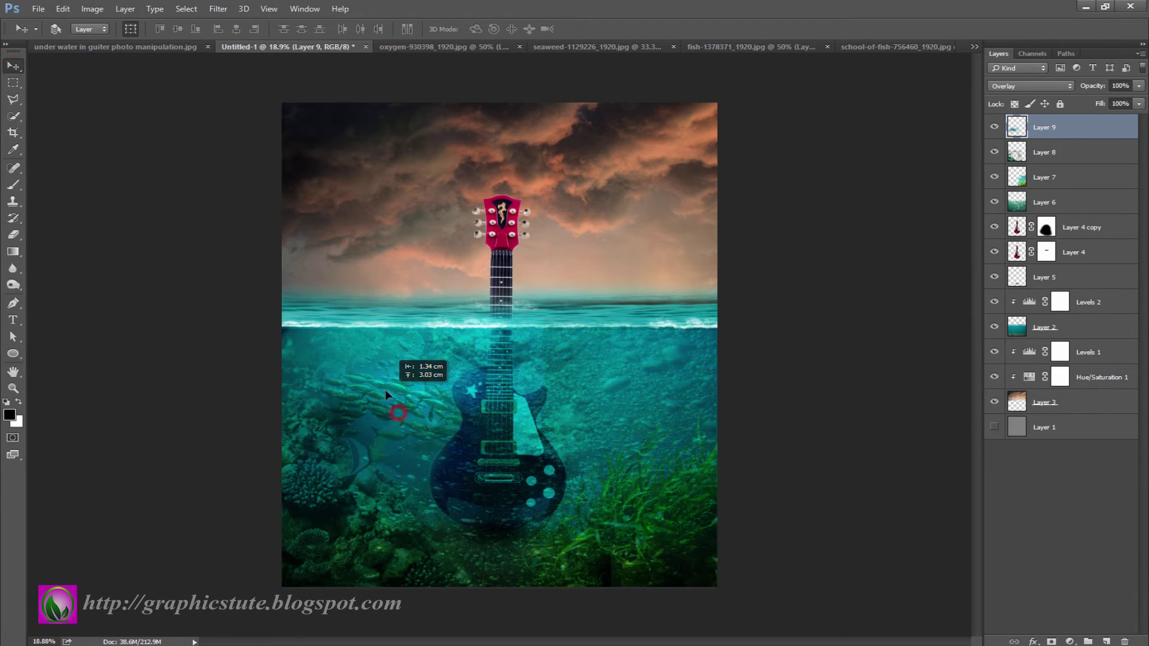
pyautogui.click(13, 234)
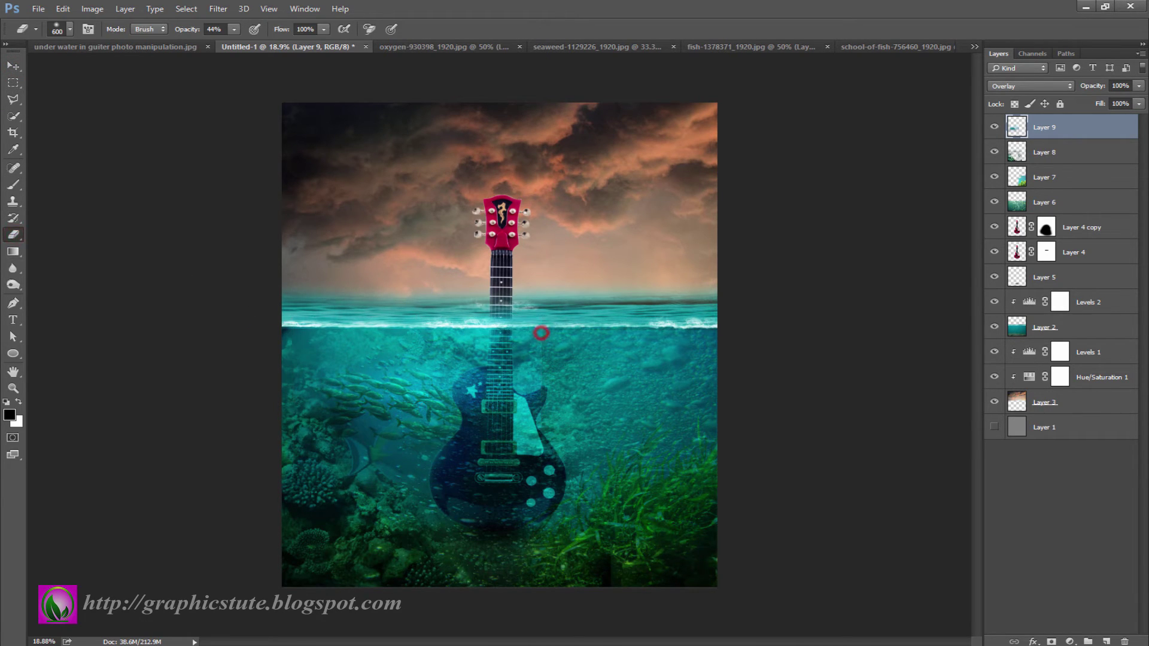
pyautogui.click(517, 359)
pyautogui.click(13, 66)
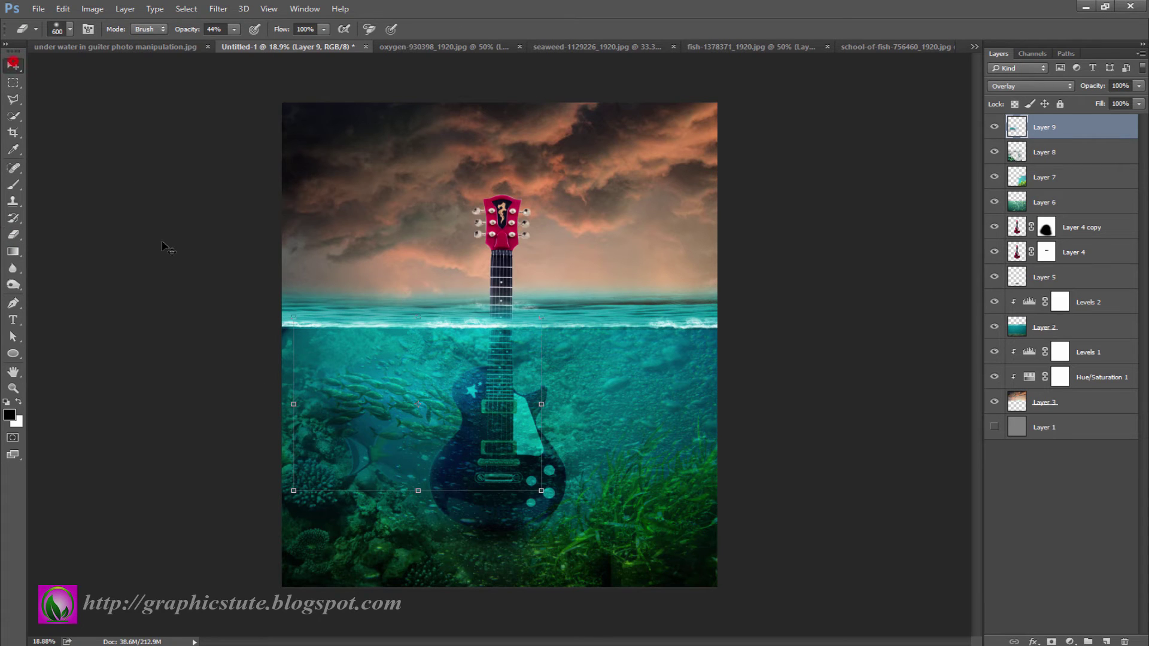
pyautogui.hotkey('ctrl', 't')
pyautogui.moveTo(411, 418); pyautogui.dragTo(408, 423)
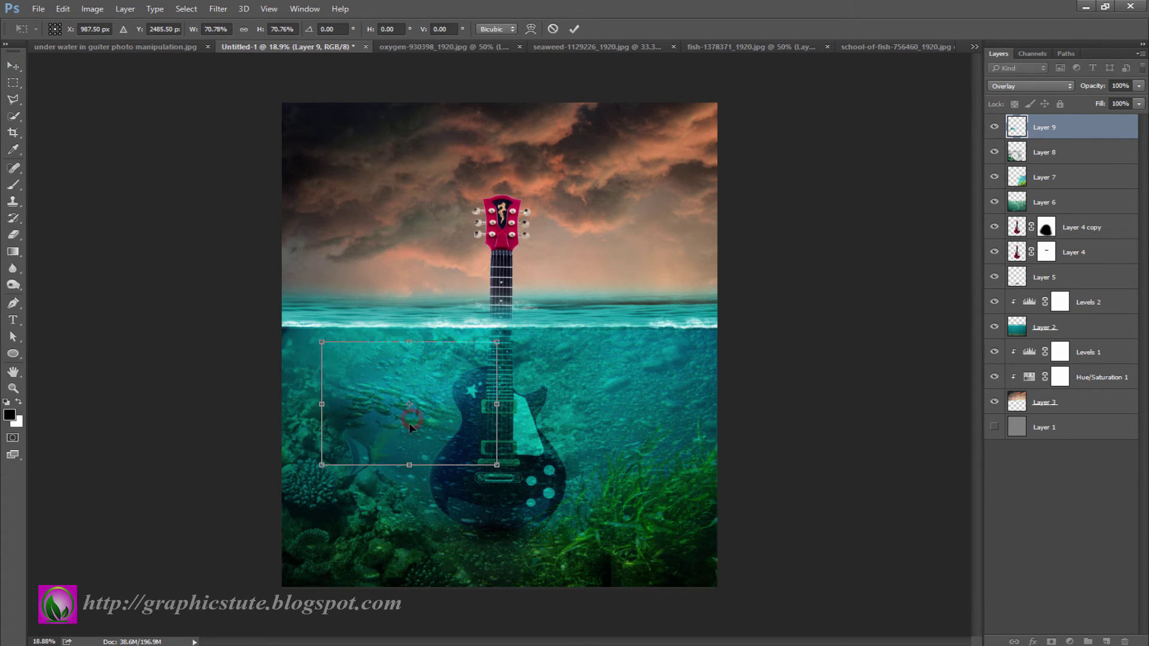
pyautogui.press('Return')
# - Duplicate the fish layer, flip the copy horizontally and move it right of the guitar
pyautogui.hotkey('ctrl', 'j')
pyautogui.hotkey('ctrl', 't')
pyautogui.rightClick(409, 410)
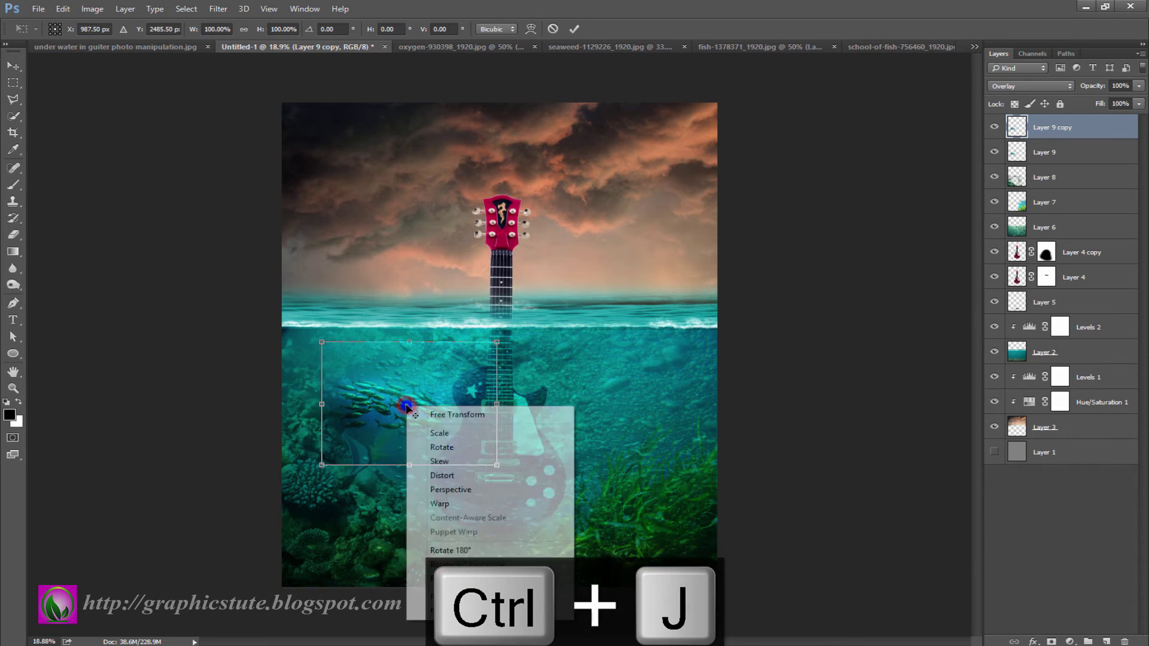
pyautogui.click(442, 613)
pyautogui.moveTo(422, 430)
pyautogui.mouseDown()
pyautogui.moveTo(666, 418)
pyautogui.moveTo(642, 411)
pyautogui.mouseUp()
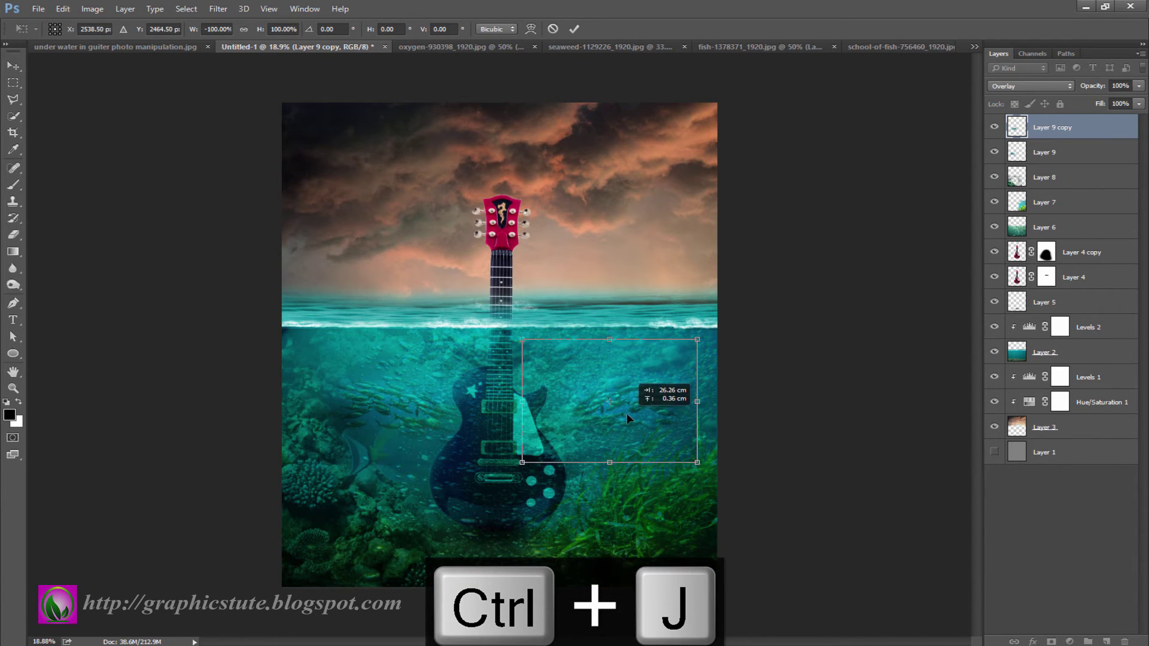
pyautogui.press('Return')
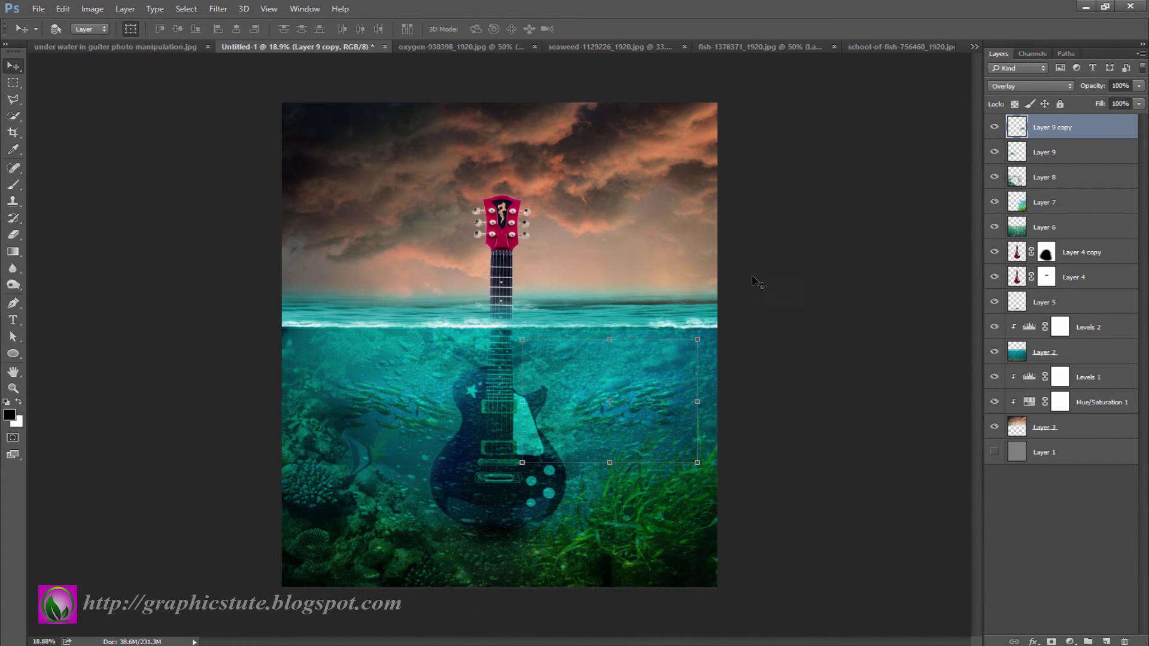
pyautogui.click(994, 127)
# - Add a new empty layer and pick the bubble brush at 100 px
pyautogui.click(1106, 641)
pyautogui.click(13, 185)
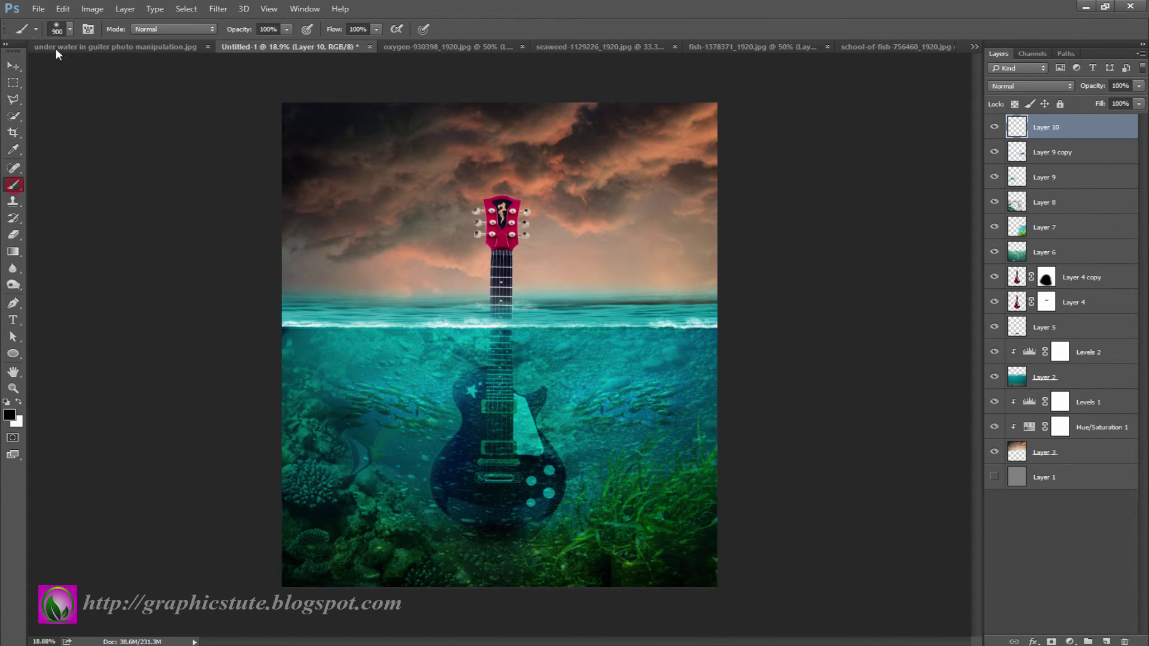
pyautogui.click(70, 29)
pyautogui.moveTo(217, 165); pyautogui.dragTo(221, 291)
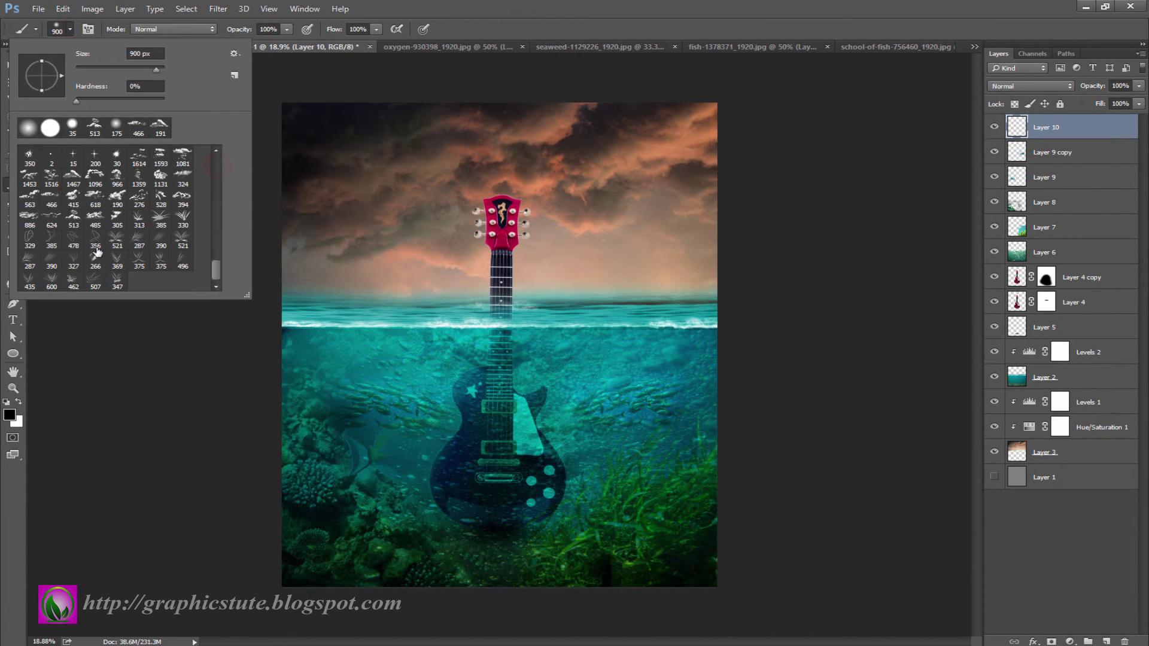
pyautogui.scroll(2, 150, 271)
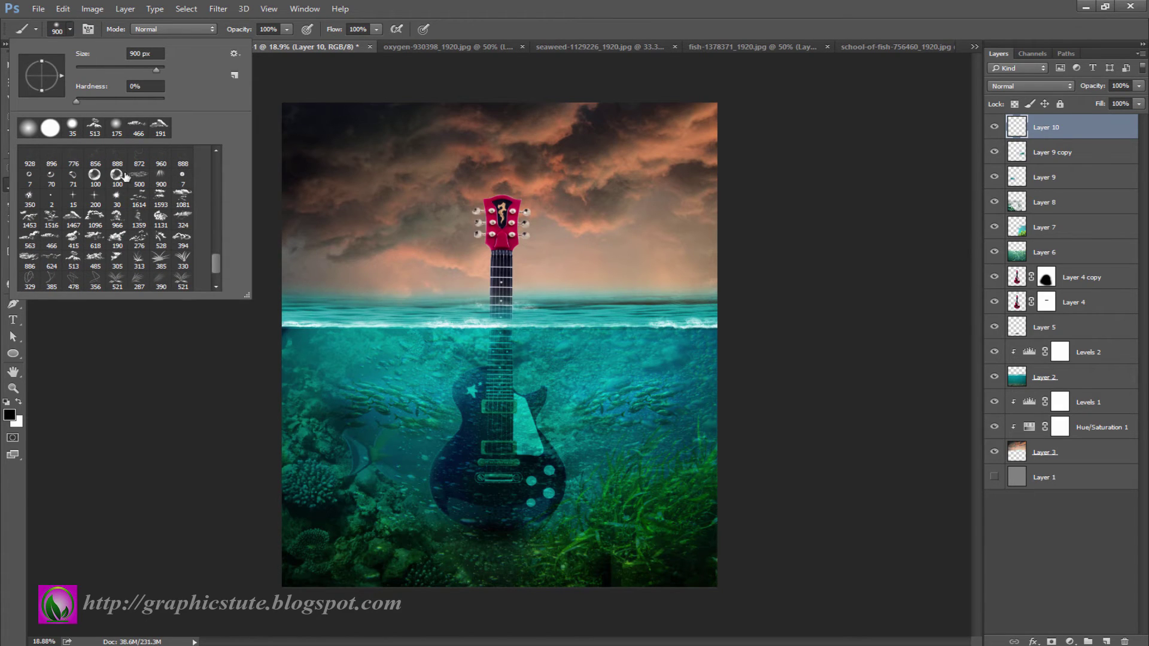
pyautogui.click(95, 174)
pyautogui.click(75, 31)
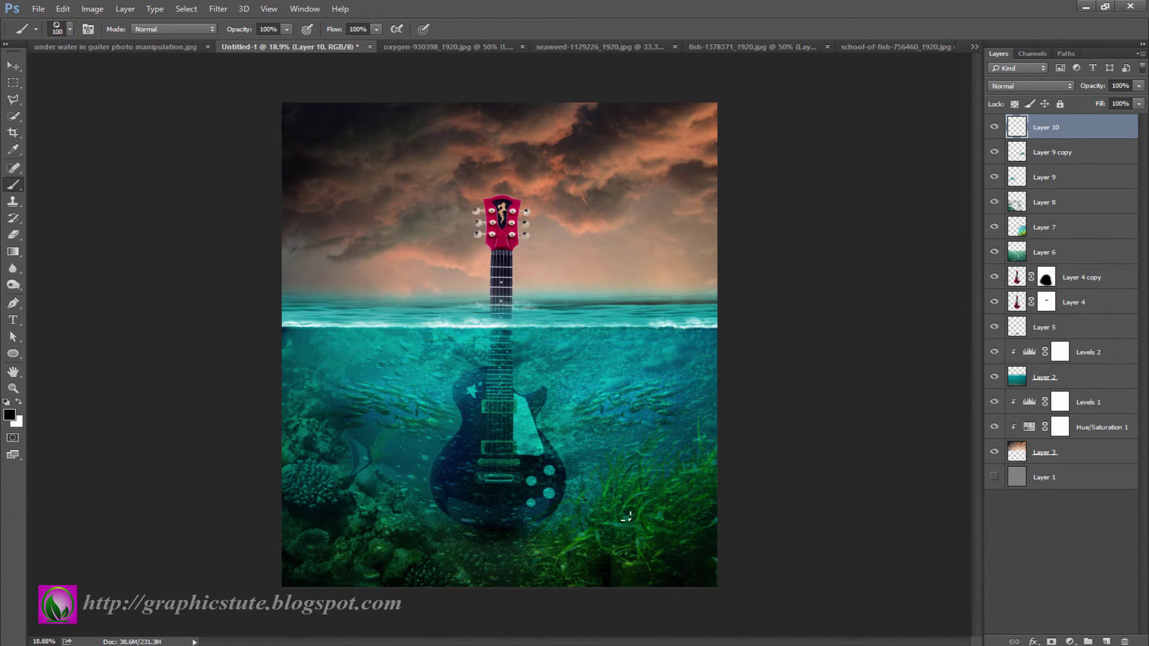
# - Paint white bubble trails on both sides of the guitar and fade the layer to 43%
pyautogui.moveTo(583, 537); pyautogui.dragTo(581, 410)
pyautogui.hotkey('ctrl', 'z')
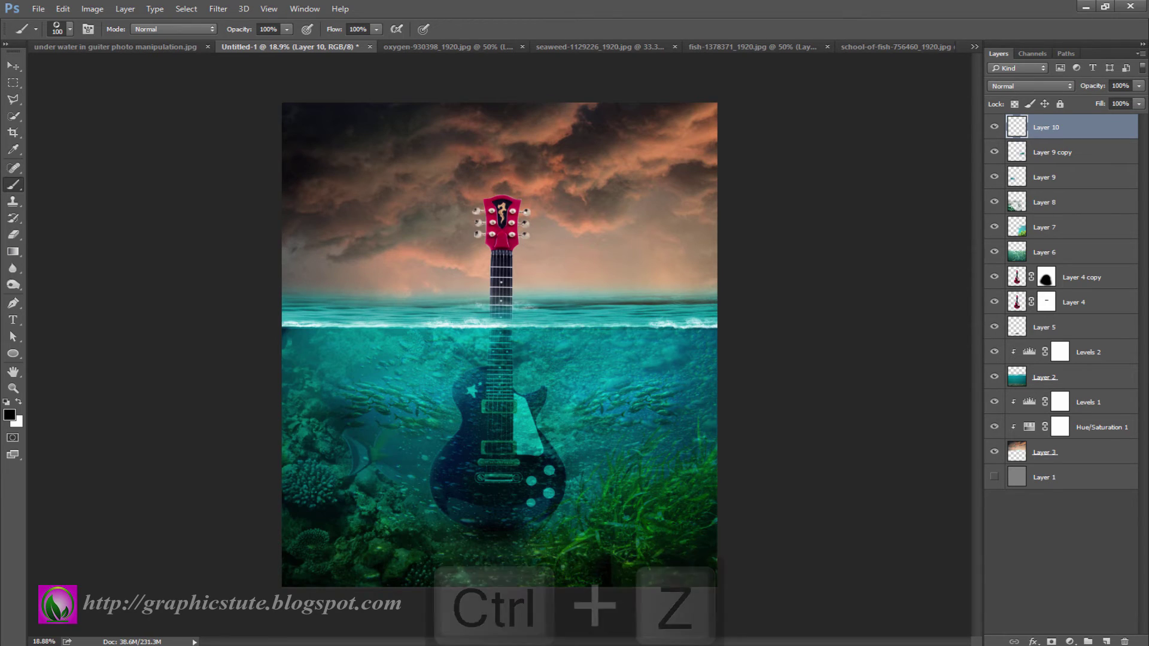
pyautogui.click(13, 387)
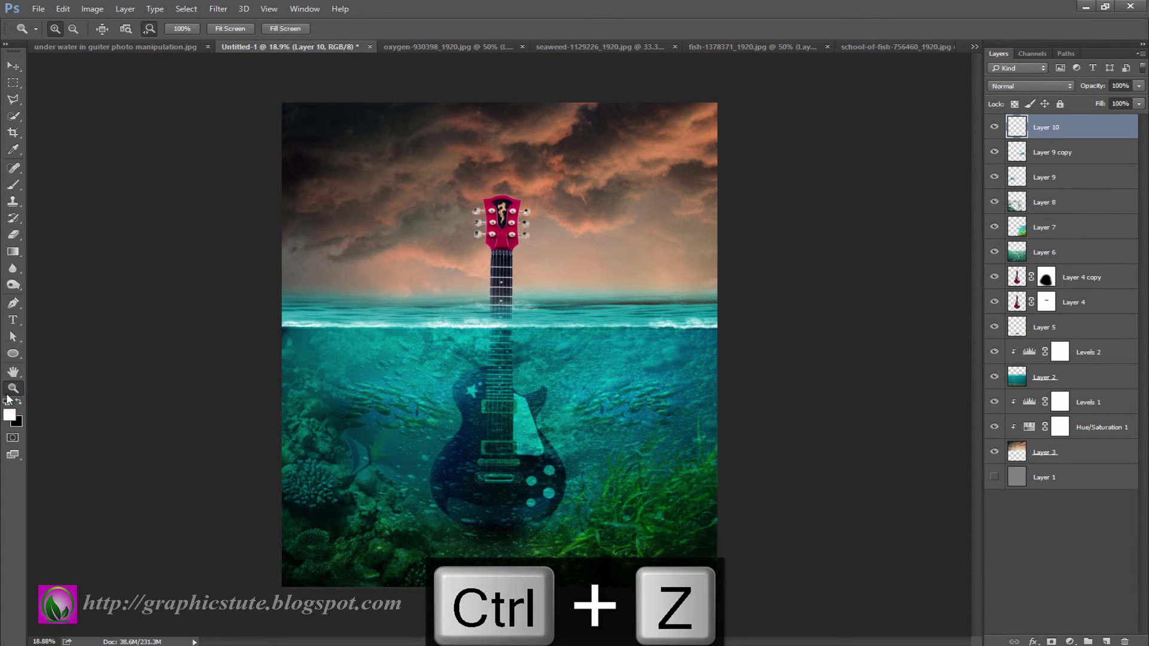
pyautogui.click(15, 185)
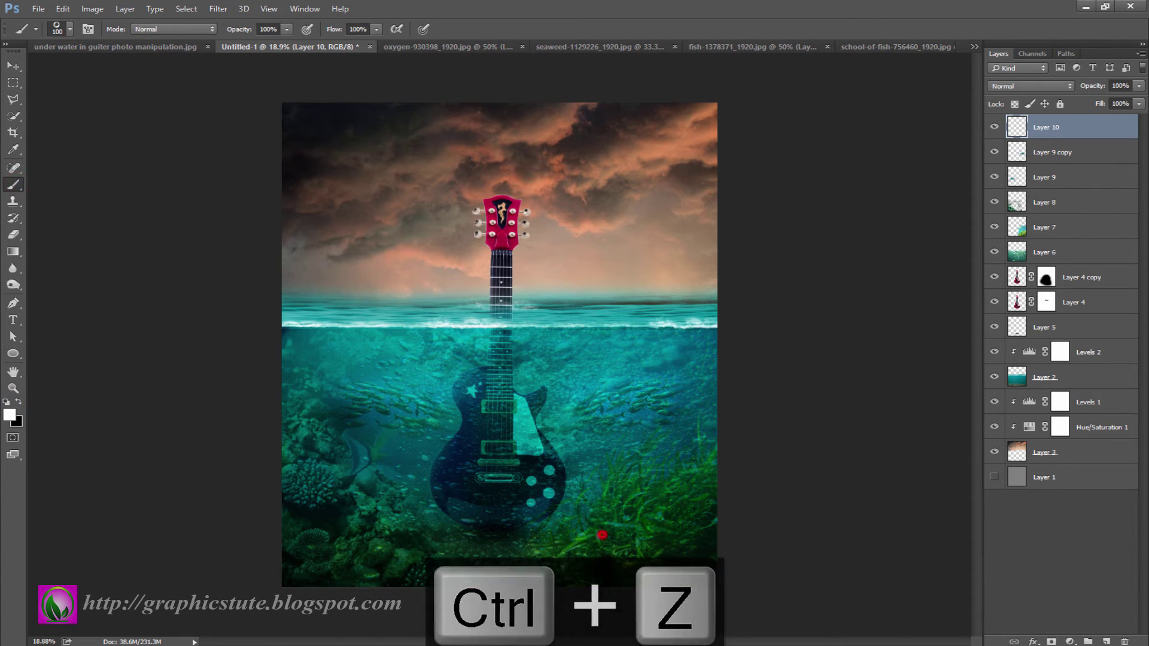
pyautogui.moveTo(584, 532); pyautogui.dragTo(573, 365)
pyautogui.moveTo(436, 535)
pyautogui.mouseDown()
pyautogui.moveTo(429, 419)
pyautogui.moveTo(400, 381)
pyautogui.mouseUp()
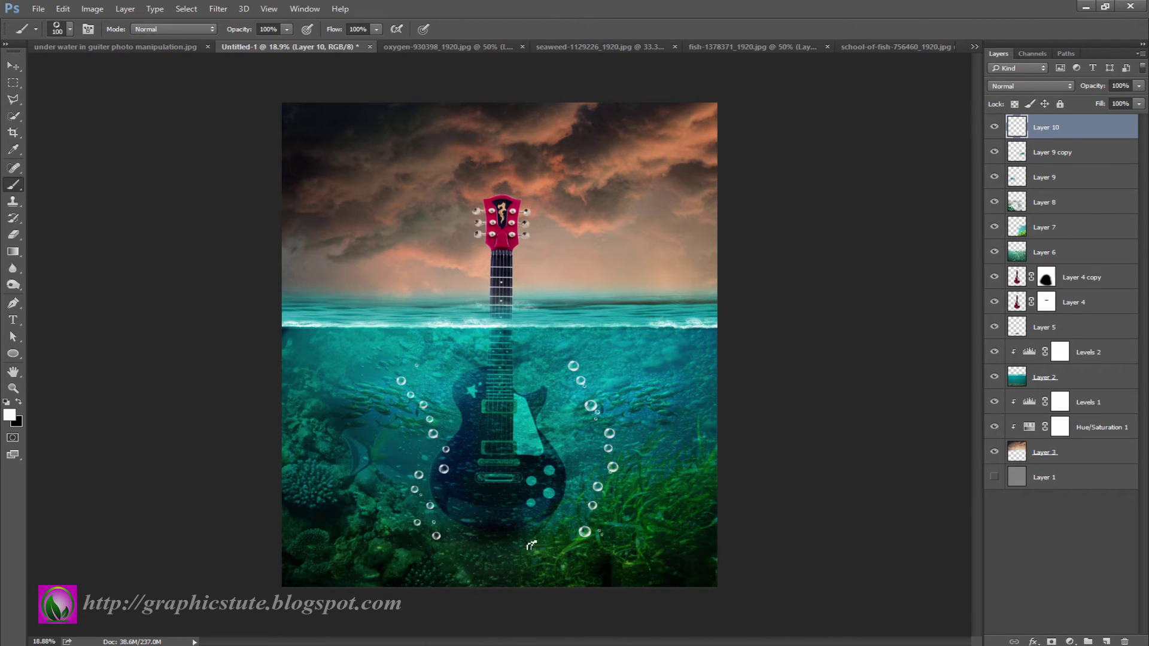
pyautogui.moveTo(562, 506); pyautogui.dragTo(550, 364)
pyautogui.moveTo(397, 538); pyautogui.dragTo(365, 394)
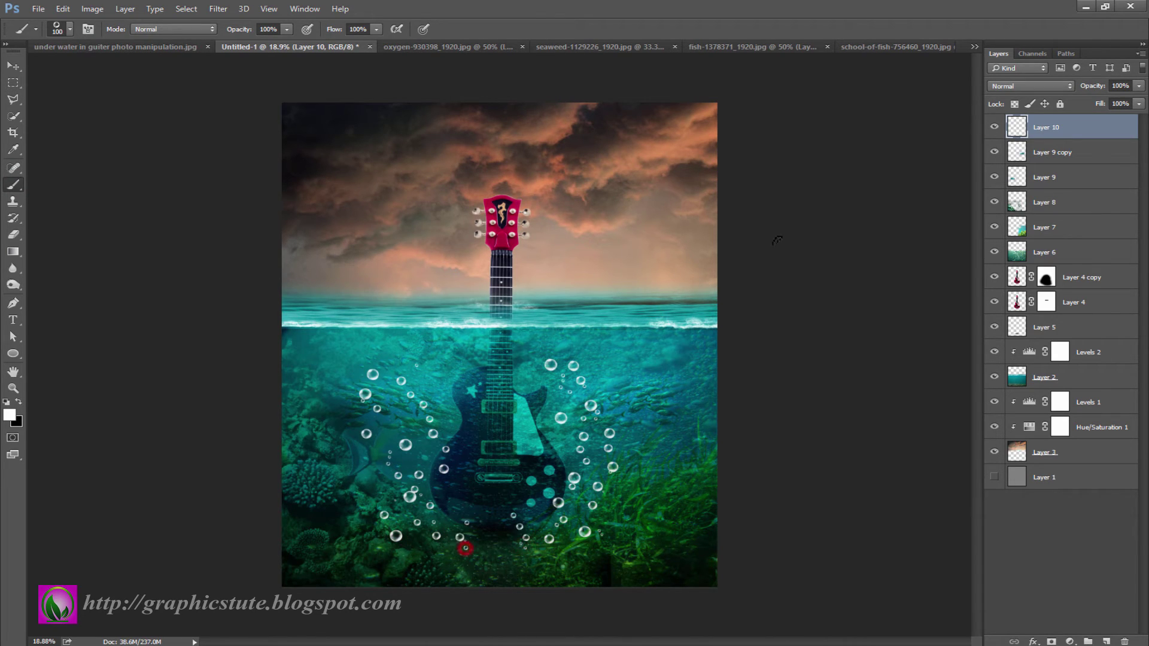
pyautogui.moveTo(1090, 92)
pyautogui.mouseDown()
pyautogui.moveTo(1043, 95)
pyautogui.moveTo(1053, 96)
pyautogui.mouseUp()
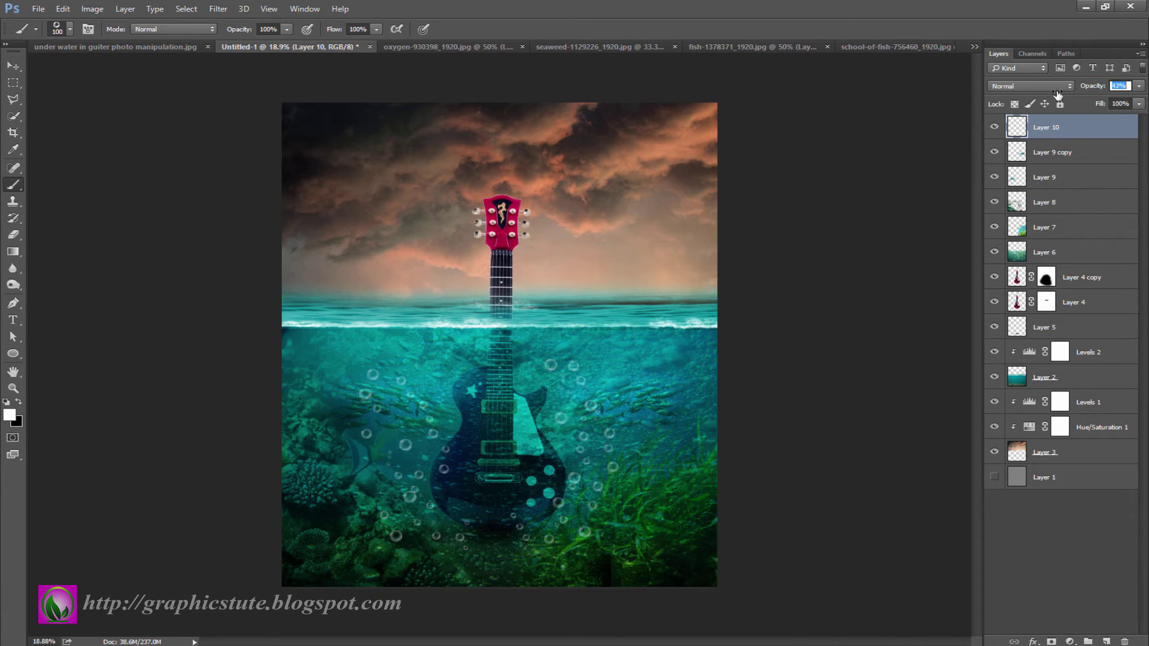
pyautogui.click(993, 128)
# - Add a black solid colour fill layer
pyautogui.click(1069, 641)
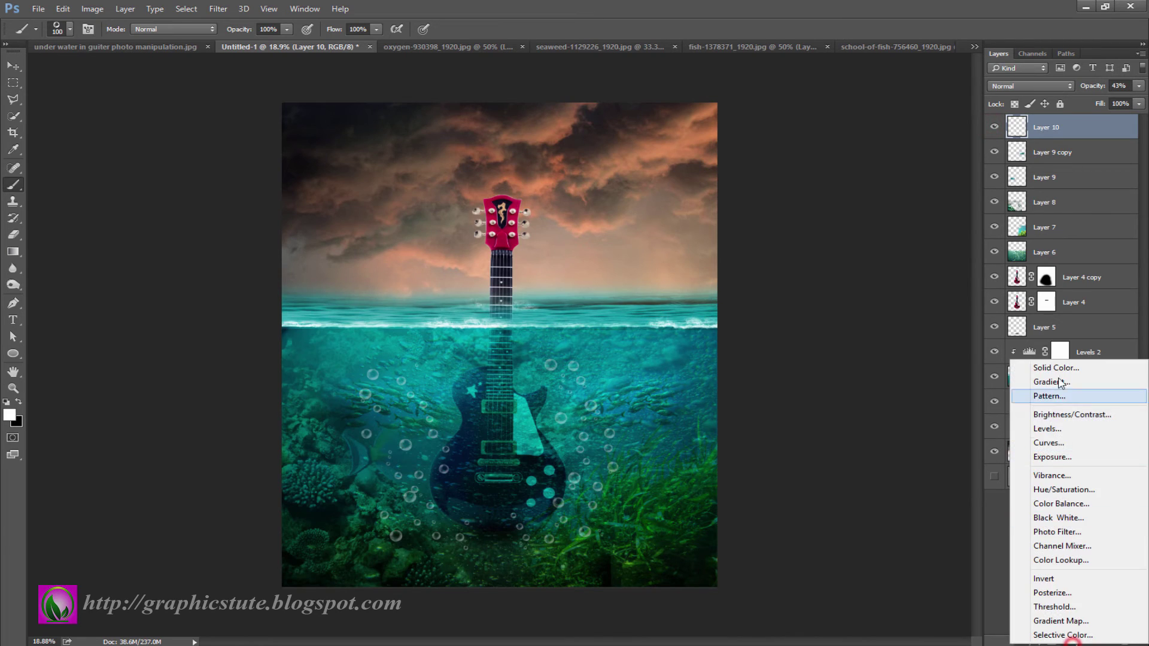
pyautogui.click(1030, 363)
pyautogui.moveTo(597, 206); pyautogui.dragTo(657, 264)
pyautogui.click(783, 77)
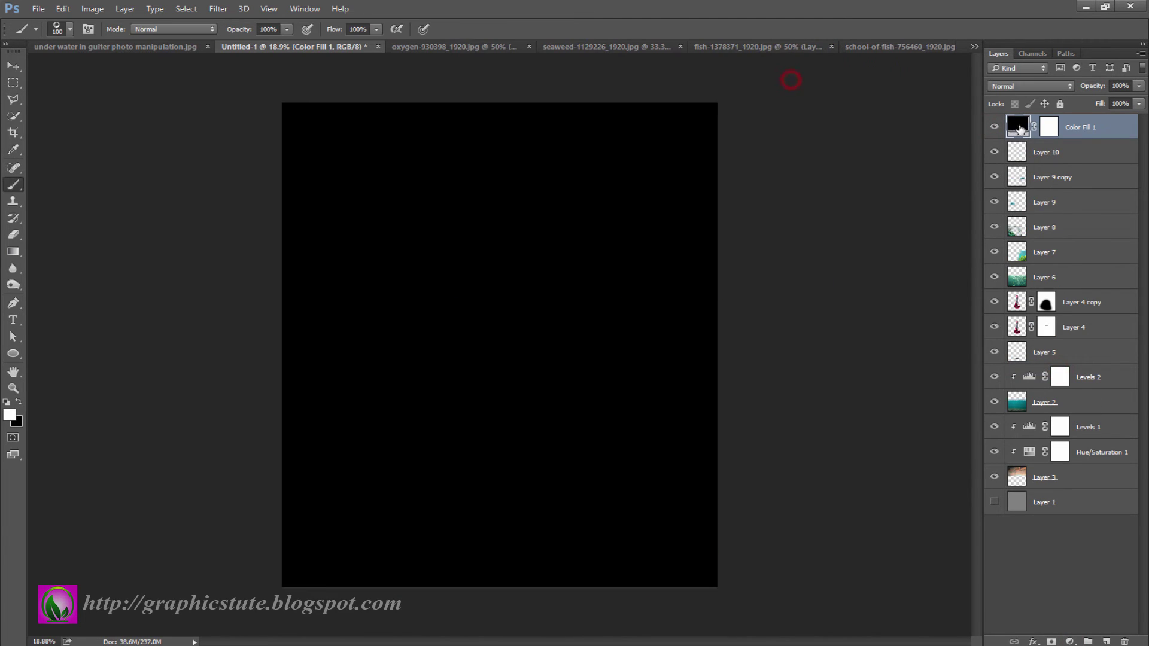
# - Target the fill layer's mask with a soft round black brush at 65% opacity
pyautogui.click(1048, 128)
pyautogui.press('x')
pyautogui.press('b')
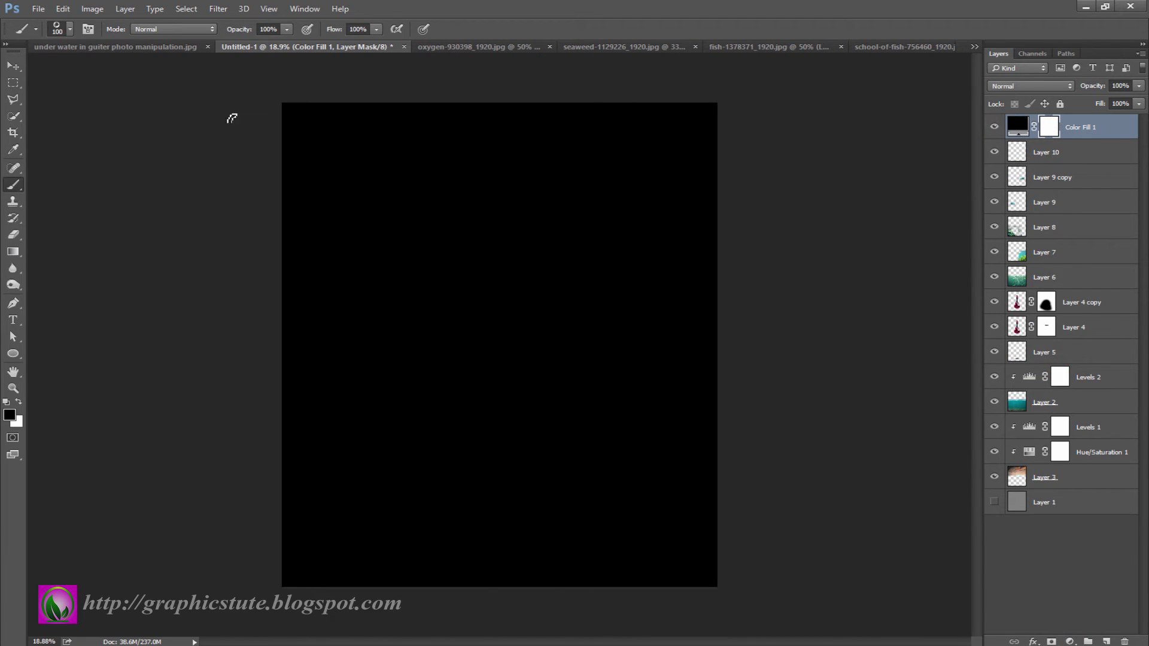
pyautogui.click(70, 32)
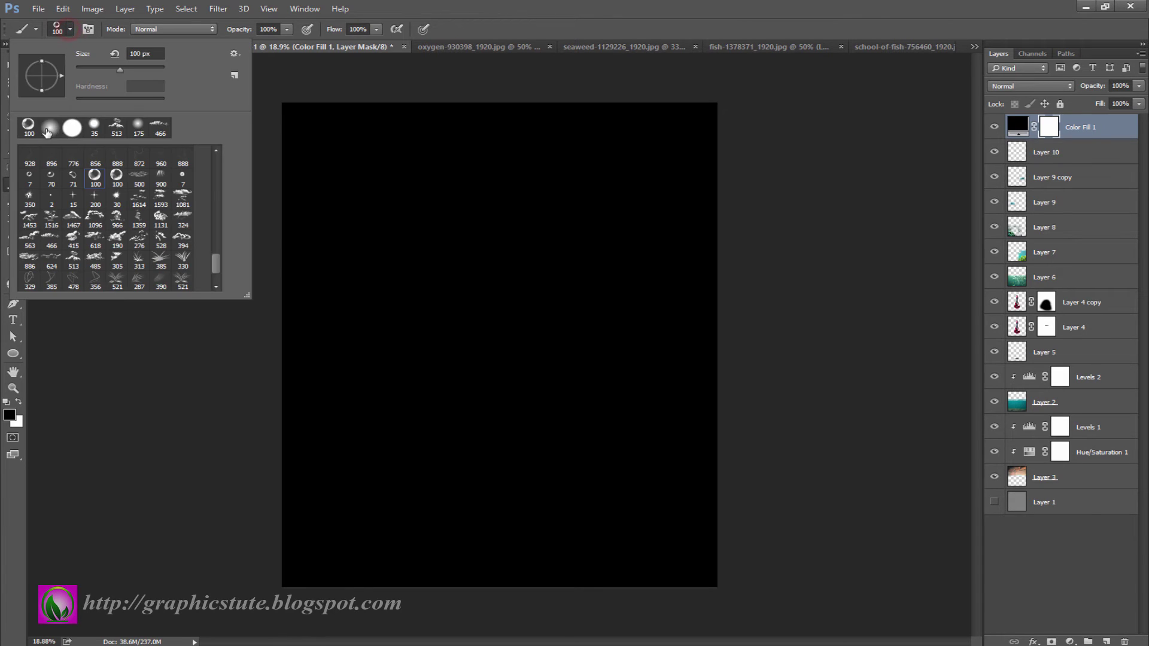
pyautogui.click(47, 128)
pyautogui.click(74, 29)
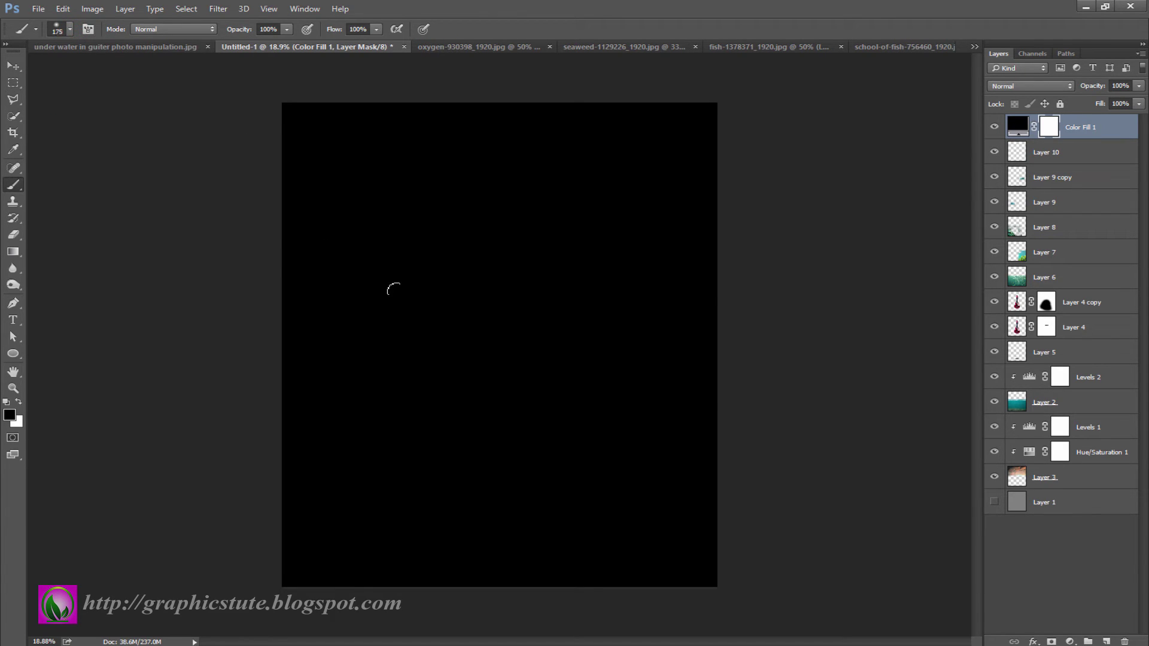
pyautogui.moveTo(244, 34); pyautogui.dragTo(223, 34)
# - Paint the mask to reveal the guitar scene, clouds and seabed through the dark fill
pyautogui.moveTo(501, 345); pyautogui.dragTo(418, 166)
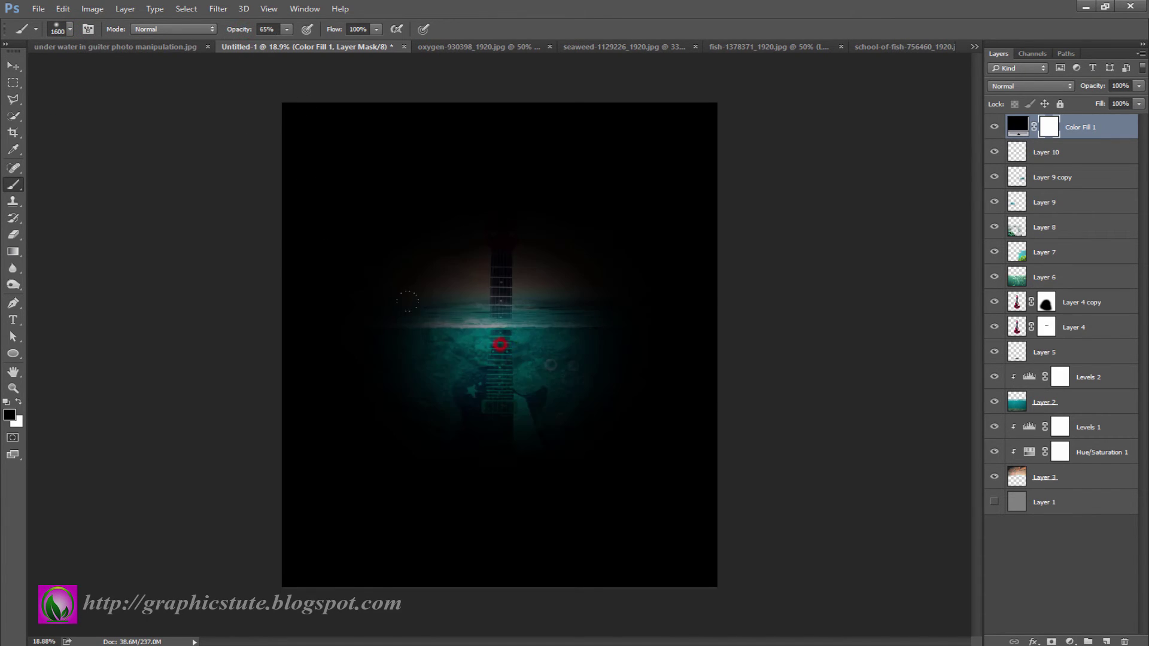
pyautogui.moveTo(392, 353); pyautogui.dragTo(496, 538)
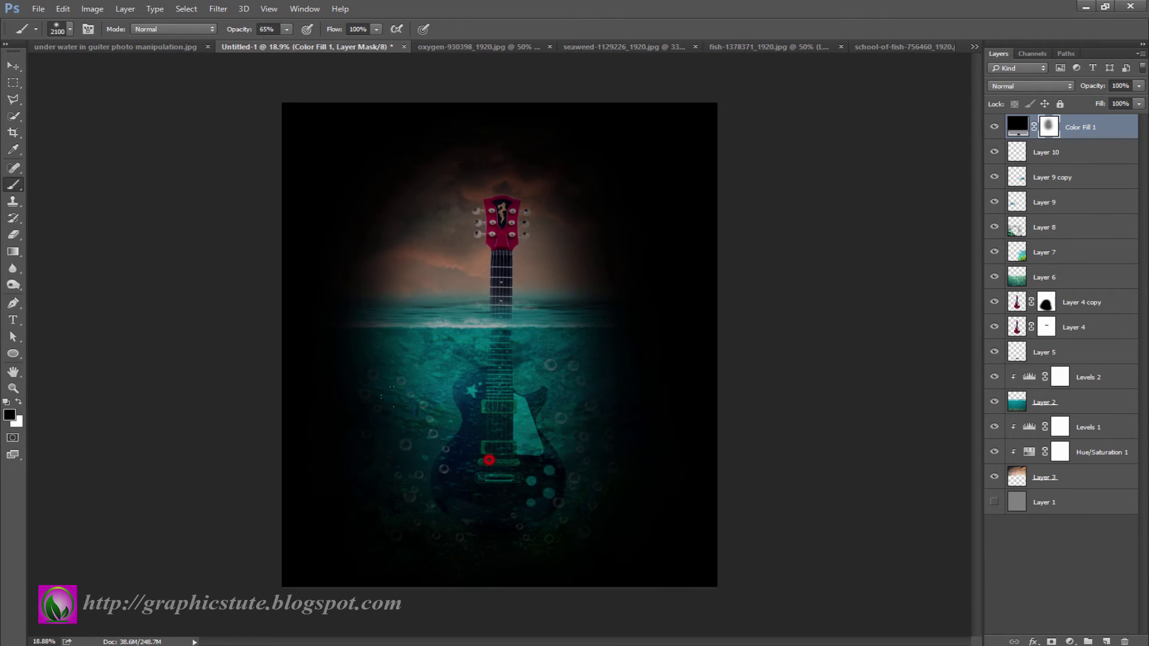
pyautogui.press(']')
pyautogui.moveTo(454, 419); pyautogui.dragTo(410, 98)
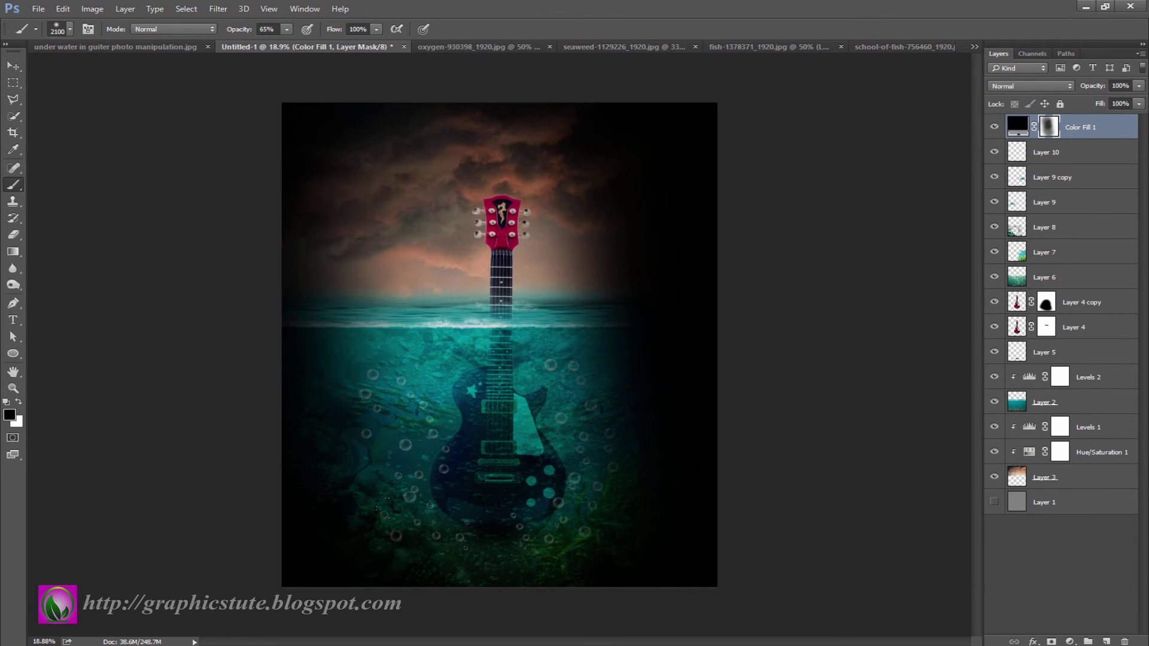
pyautogui.moveTo(597, 189); pyautogui.dragTo(674, 481)
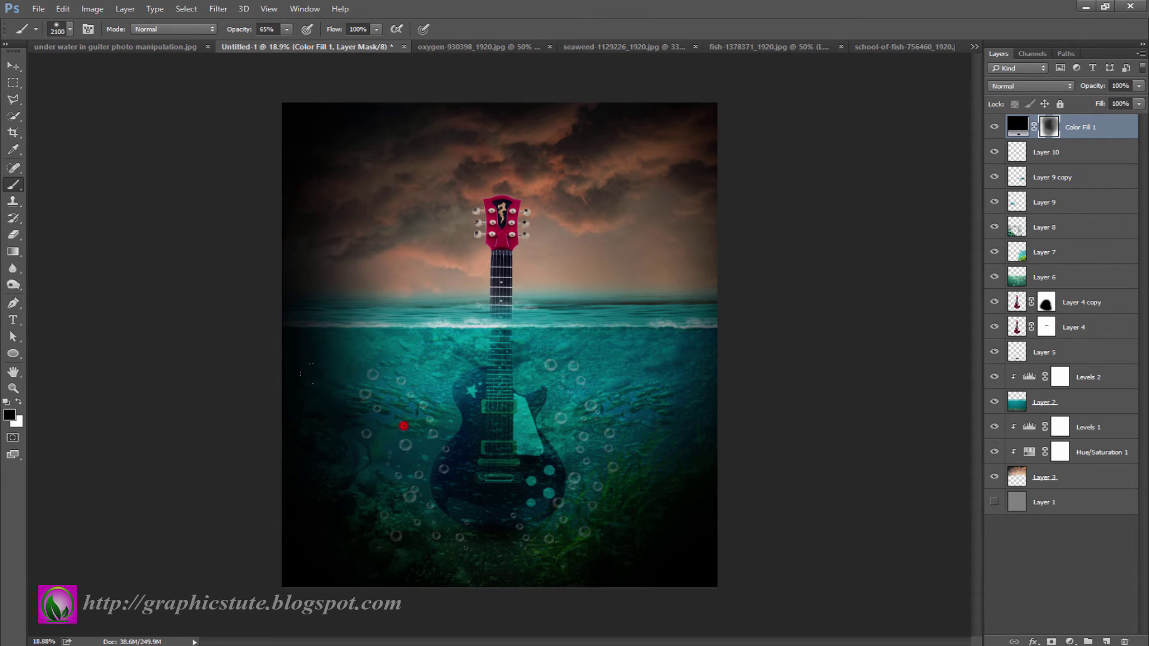
pyautogui.moveTo(403, 426); pyautogui.dragTo(598, 395)
pyautogui.moveTo(335, 371)
pyautogui.mouseDown()
pyautogui.moveTo(413, 250)
pyautogui.moveTo(407, 376)
pyautogui.mouseUp()
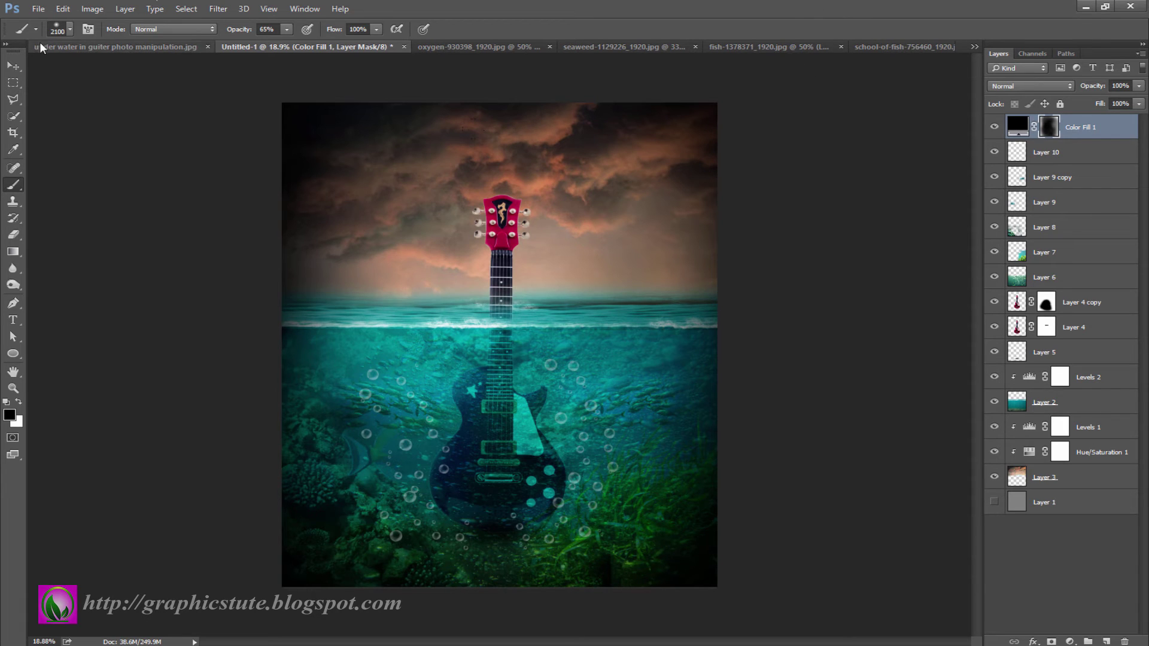
# - Lower the dark fill to 65% opacity and add an empty layer above it
pyautogui.click(14, 67)
pyautogui.click(994, 128)
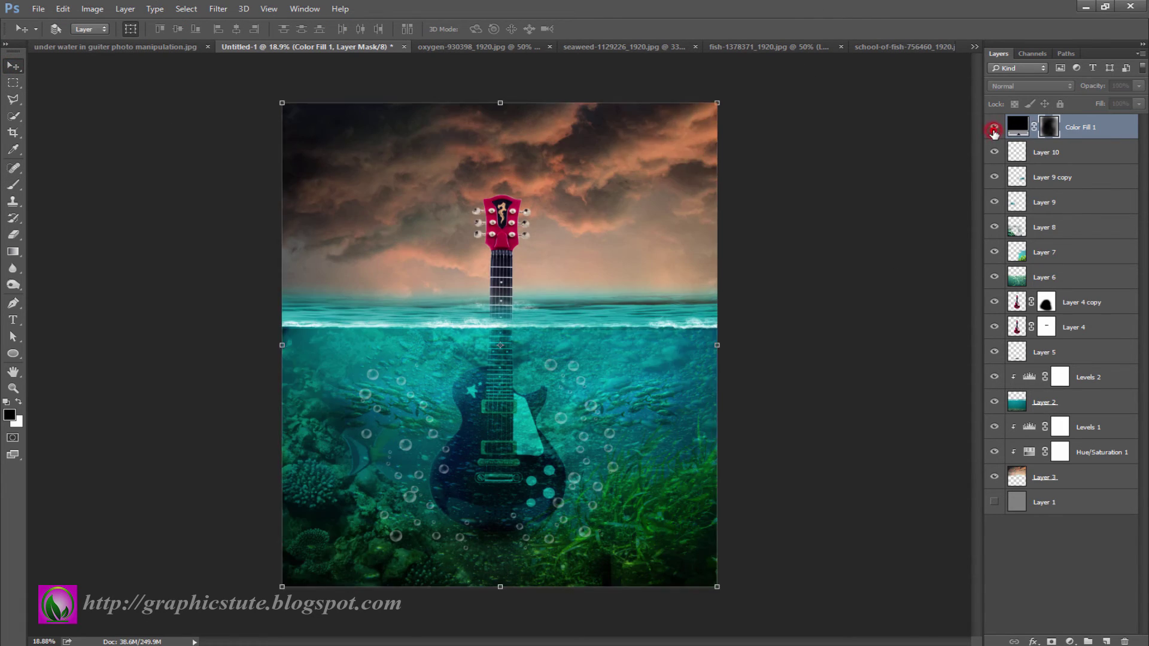
pyautogui.click(994, 128)
pyautogui.click(994, 128)
pyautogui.moveTo(1094, 87); pyautogui.dragTo(1072, 91)
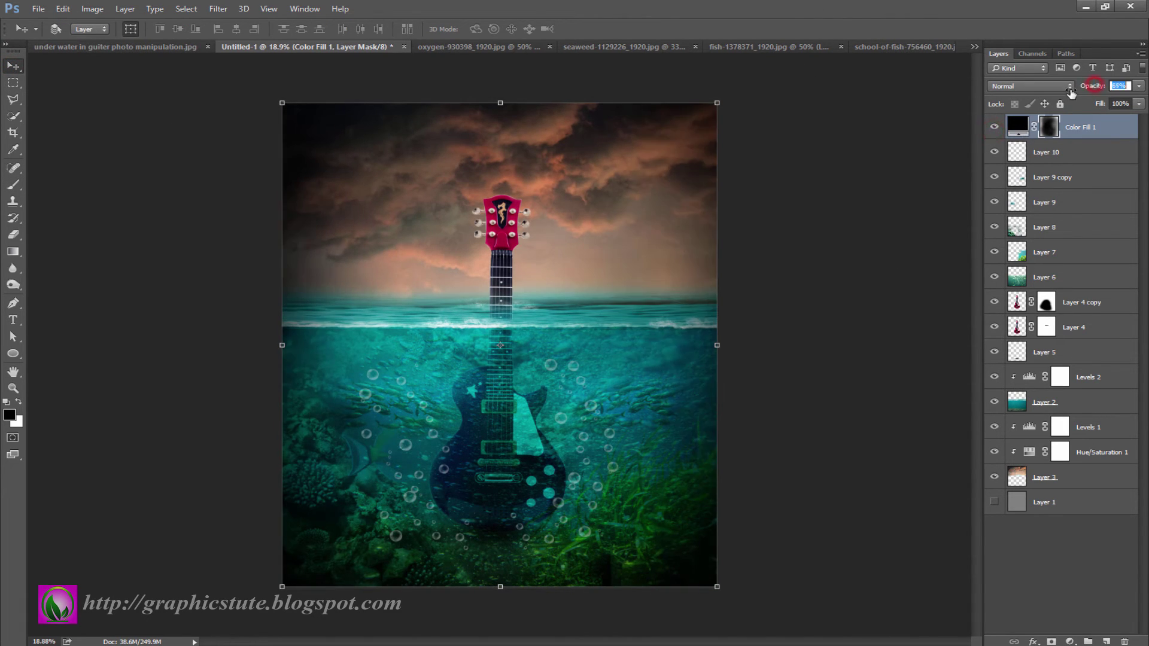
pyautogui.click(1108, 640)
# - Fill Layer 11 with black and set up a small white brush at 100% opacity
pyautogui.press('x')
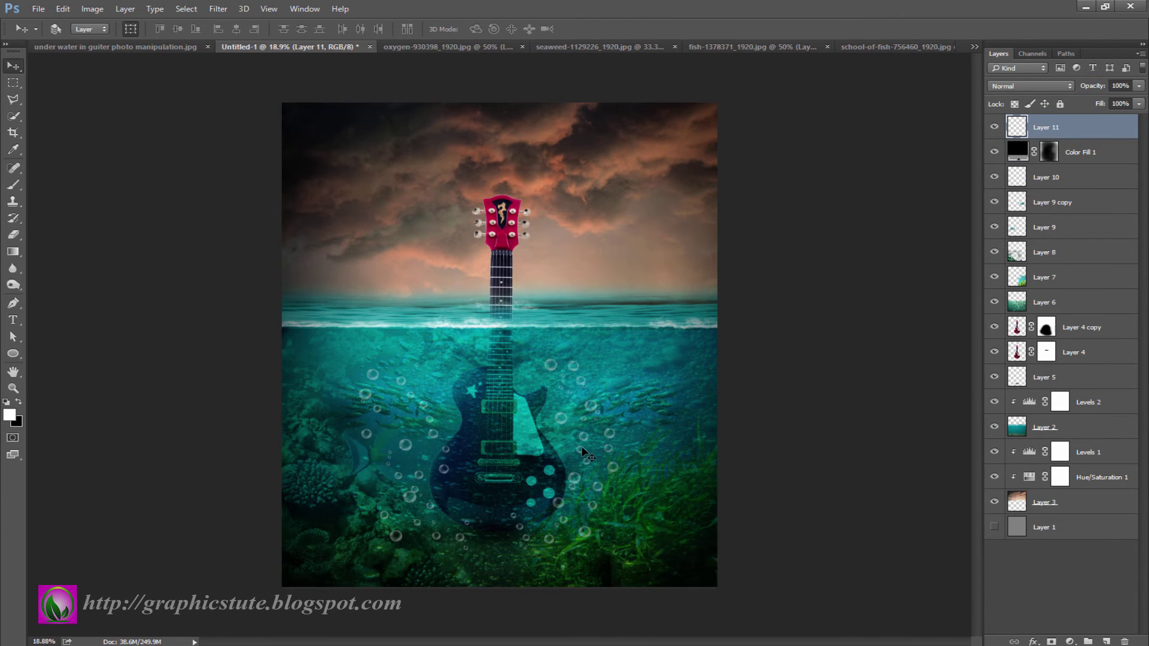
pyautogui.press('b')
pyautogui.hotkey('ctrl', 'BackSpace')
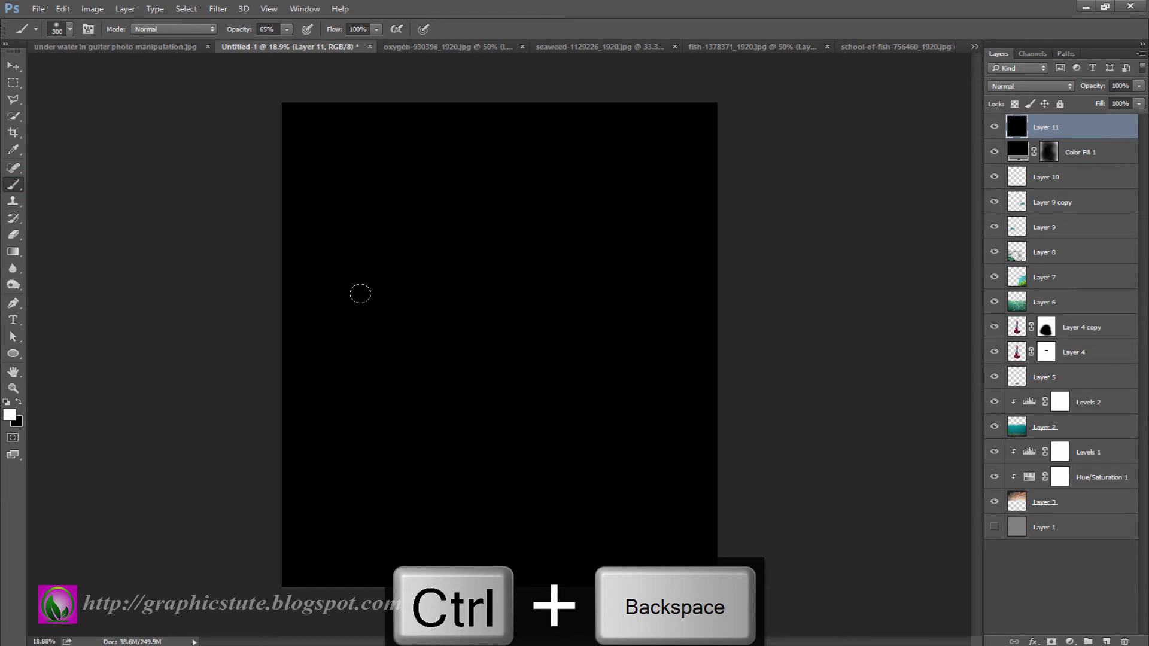
pyautogui.press('[')
pyautogui.press('[')
pyautogui.press('[')
pyautogui.moveTo(235, 29); pyautogui.dragTo(257, 29)
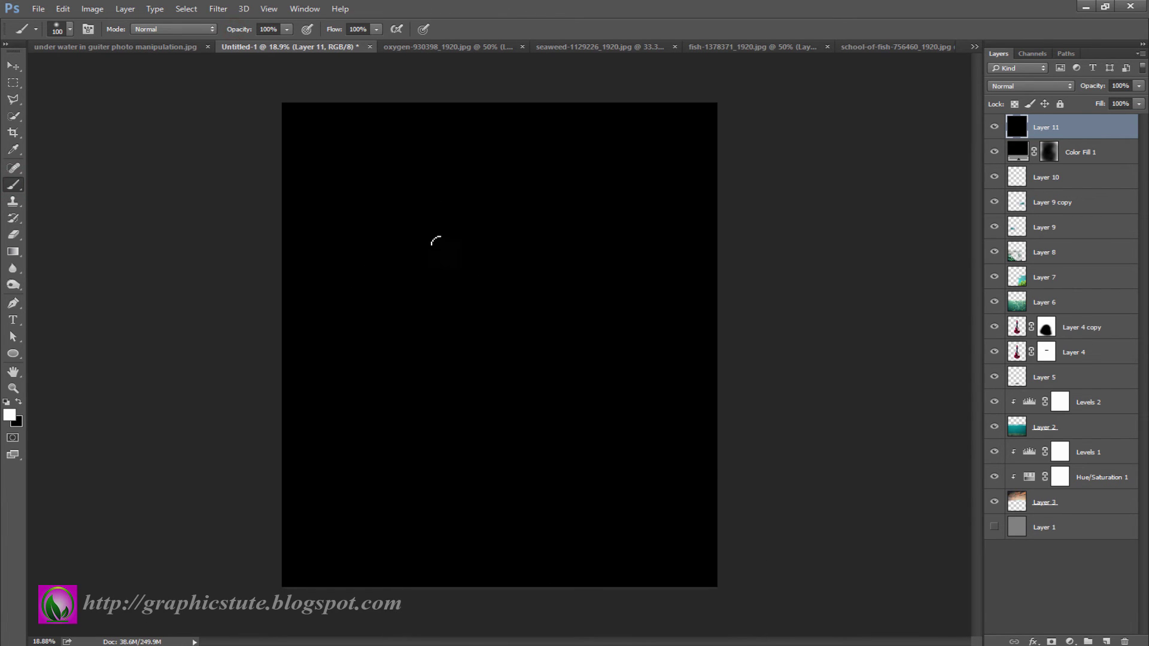
# - Paint white diagonal streaks and small dots across the black layer
pyautogui.moveTo(435, 233)
pyautogui.mouseDown()
pyautogui.moveTo(426, 254)
pyautogui.moveTo(473, 262)
pyautogui.moveTo(540, 243)
pyautogui.mouseUp()
pyautogui.moveTo(433, 284); pyautogui.dragTo(403, 328)
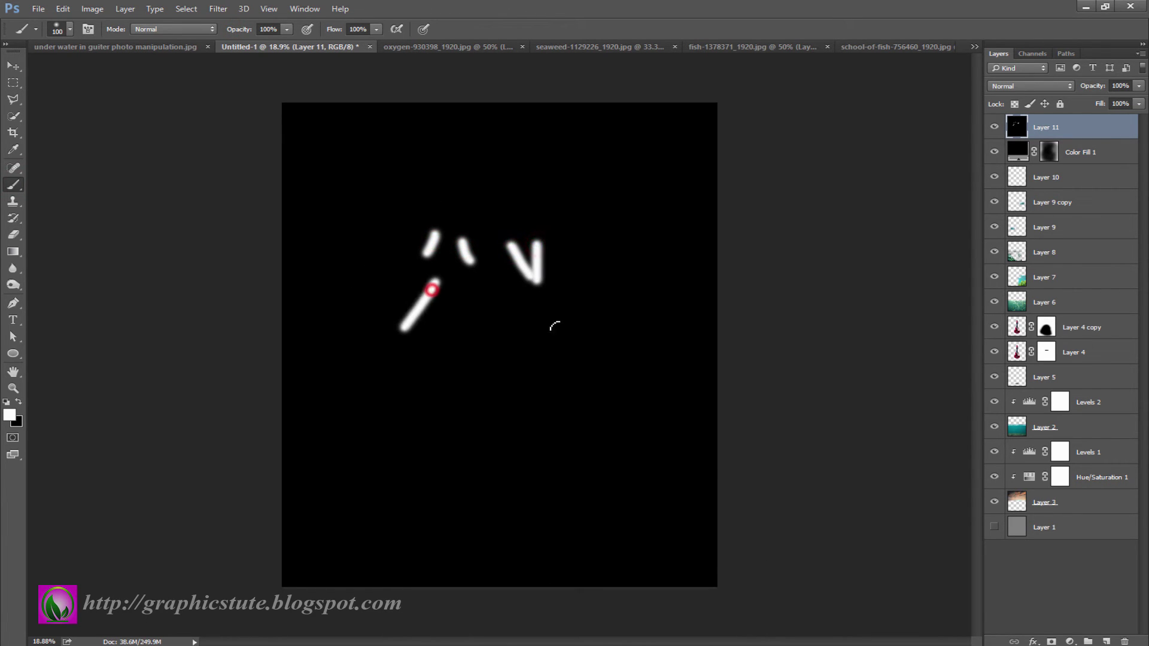
pyautogui.moveTo(550, 303); pyautogui.dragTo(578, 330)
pyautogui.moveTo(482, 294); pyautogui.dragTo(460, 358)
pyautogui.moveTo(522, 310); pyautogui.dragTo(512, 347)
pyautogui.moveTo(495, 230)
pyautogui.mouseDown()
pyautogui.moveTo(431, 226)
pyautogui.moveTo(423, 213)
pyautogui.mouseUp()
pyautogui.moveTo(543, 196); pyautogui.dragTo(555, 237)
pyautogui.moveTo(485, 166); pyautogui.dragTo(477, 192)
pyautogui.moveTo(508, 172)
pyautogui.mouseDown()
pyautogui.moveTo(510, 199)
pyautogui.moveTo(495, 217)
pyautogui.moveTo(523, 237)
pyautogui.moveTo(510, 300)
pyautogui.mouseUp()
pyautogui.moveTo(470, 293); pyautogui.dragTo(444, 356)
pyautogui.moveTo(407, 276); pyautogui.dragTo(385, 293)
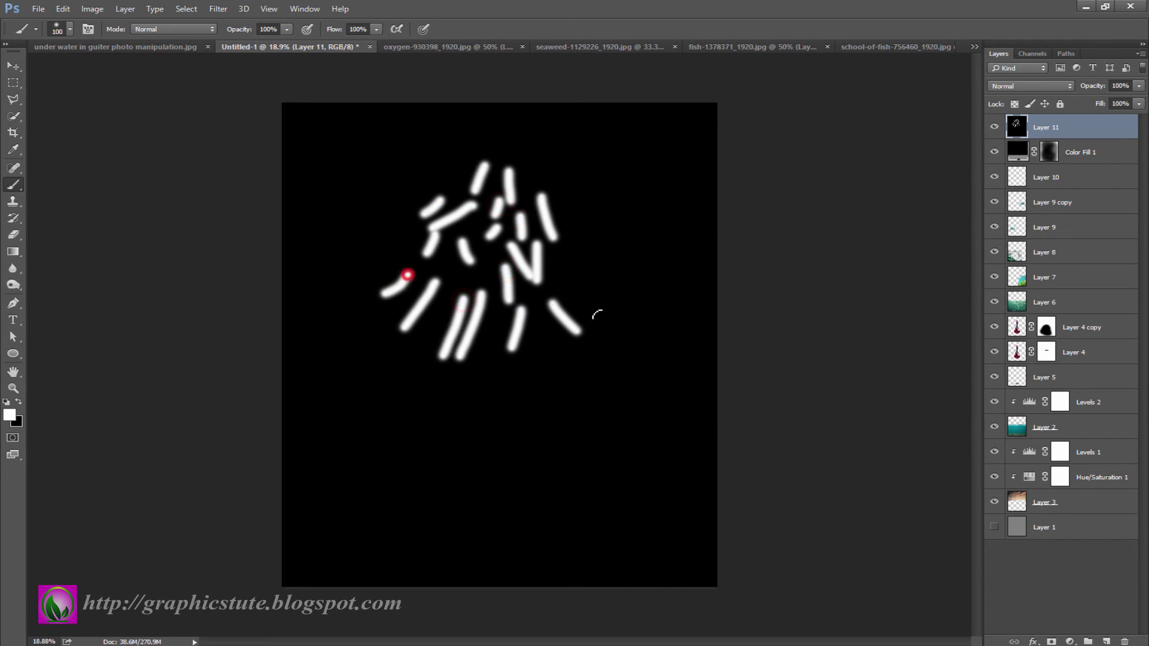
pyautogui.moveTo(579, 274); pyautogui.dragTo(591, 312)
pyautogui.moveTo(589, 254); pyautogui.dragTo(615, 284)
pyautogui.moveTo(571, 203); pyautogui.dragTo(583, 216)
pyautogui.moveTo(538, 166); pyautogui.dragTo(565, 181)
pyautogui.click(541, 331)
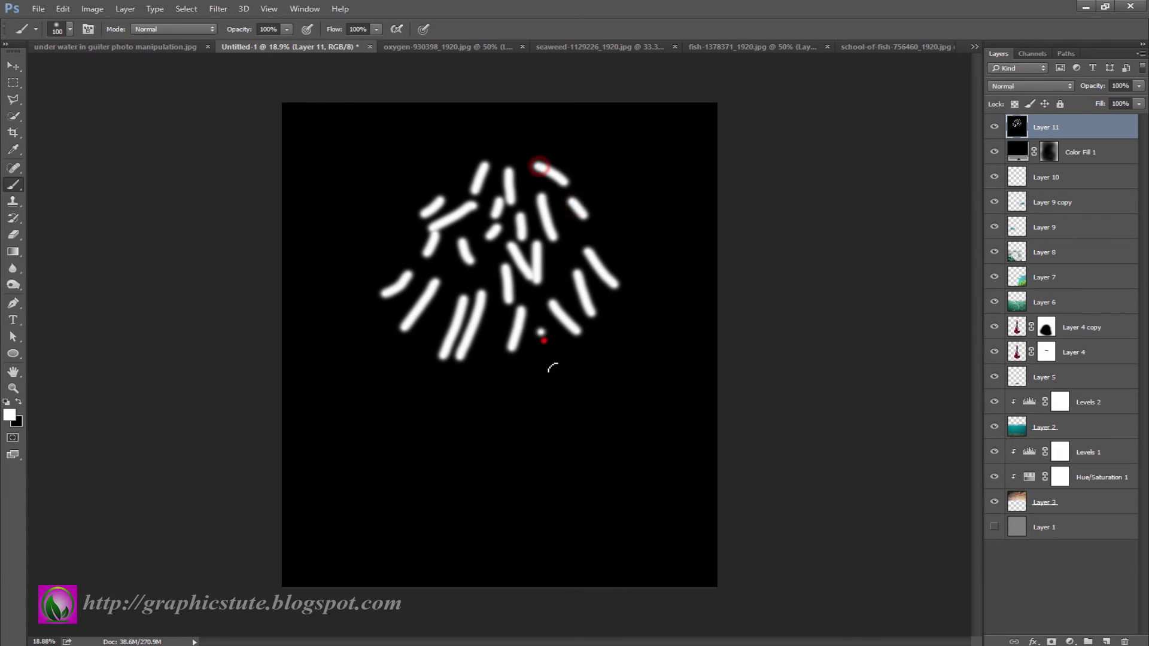
pyautogui.moveTo(541, 332); pyautogui.dragTo(547, 363)
pyautogui.click(561, 270)
pyautogui.click(453, 270)
pyautogui.click(484, 282)
pyautogui.click(493, 261)
pyautogui.click(426, 349)
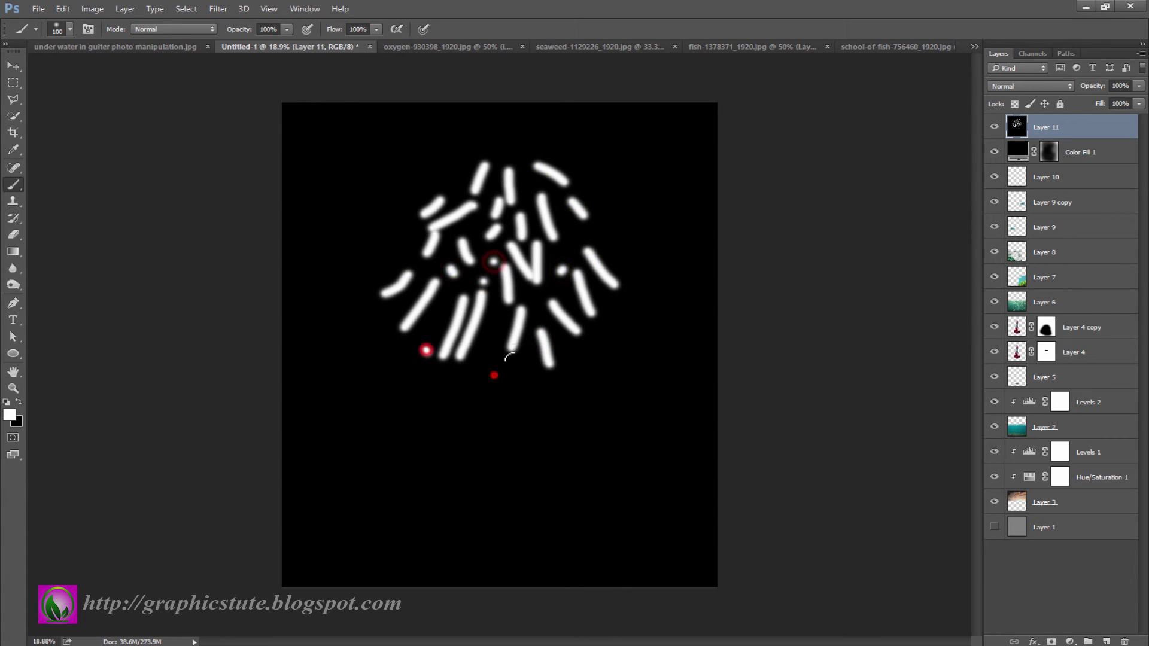
pyautogui.click(493, 375)
pyautogui.click(497, 331)
pyautogui.click(531, 391)
# - Apply a Zoom Radial Blur at amount 100, centred top-right, twice
pyautogui.click(218, 9)
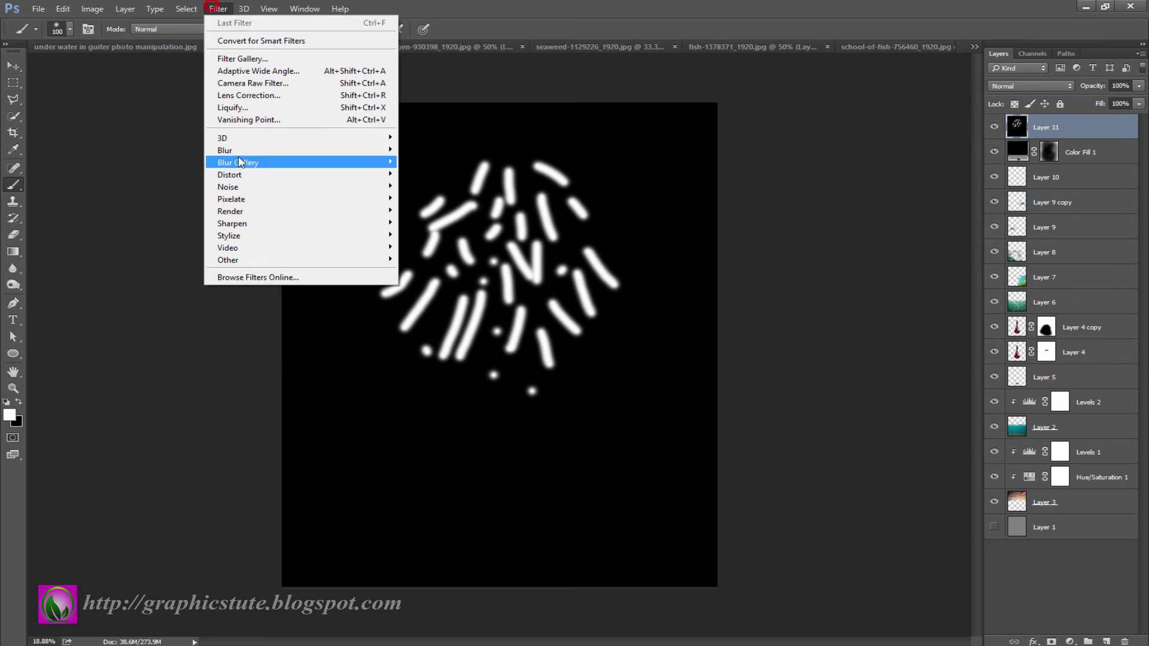
pyautogui.moveTo(225, 150)
pyautogui.click(432, 233)
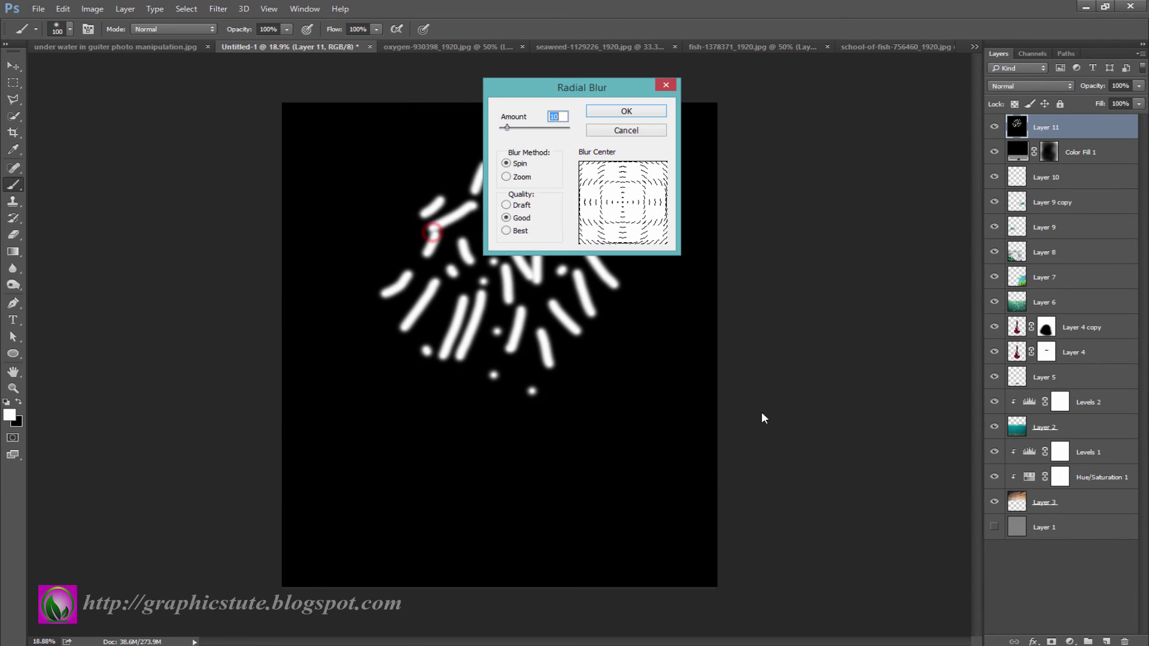
pyautogui.moveTo(507, 128); pyautogui.dragTo(569, 128)
pyautogui.click(506, 176)
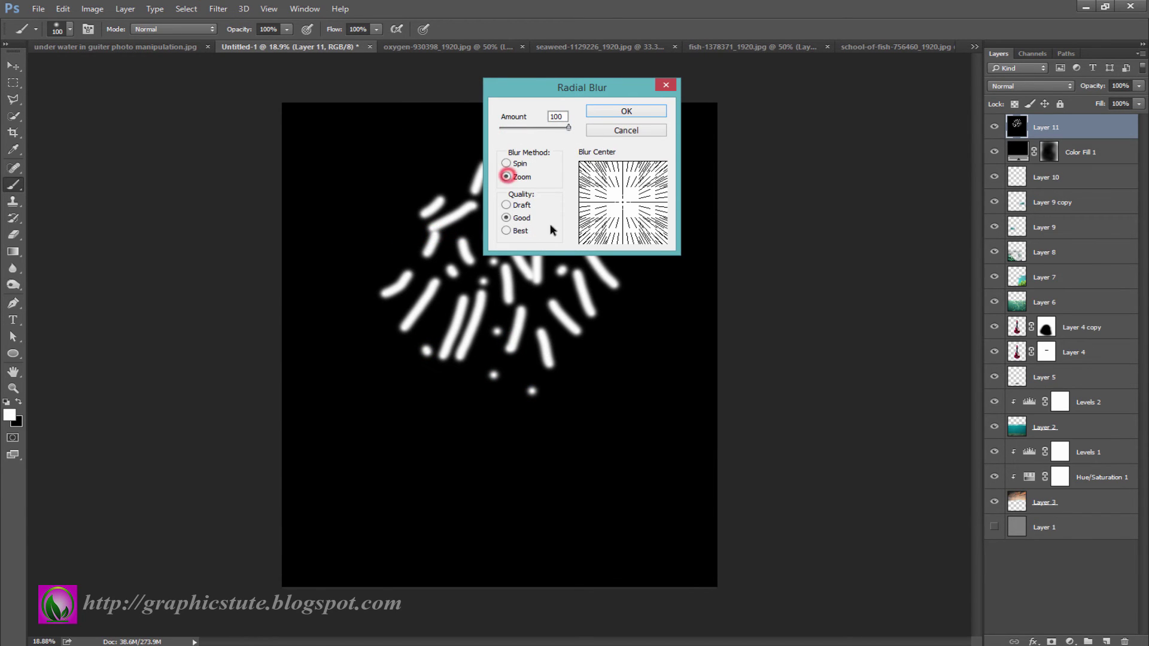
pyautogui.moveTo(623, 206); pyautogui.dragTo(667, 161)
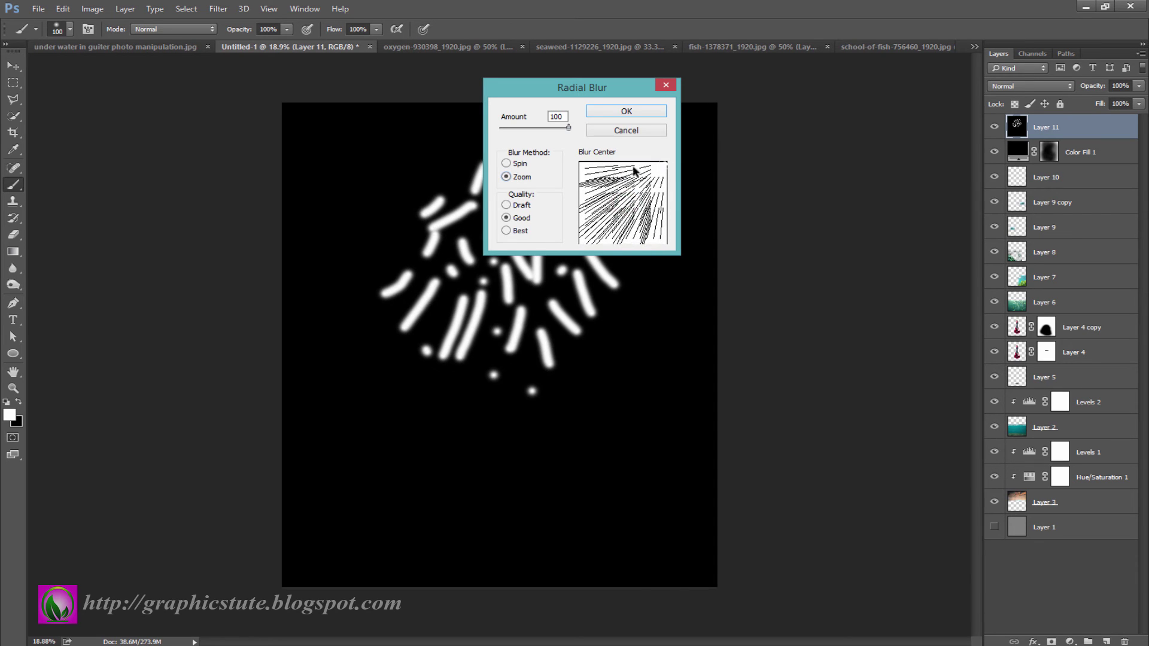
pyautogui.click(627, 113)
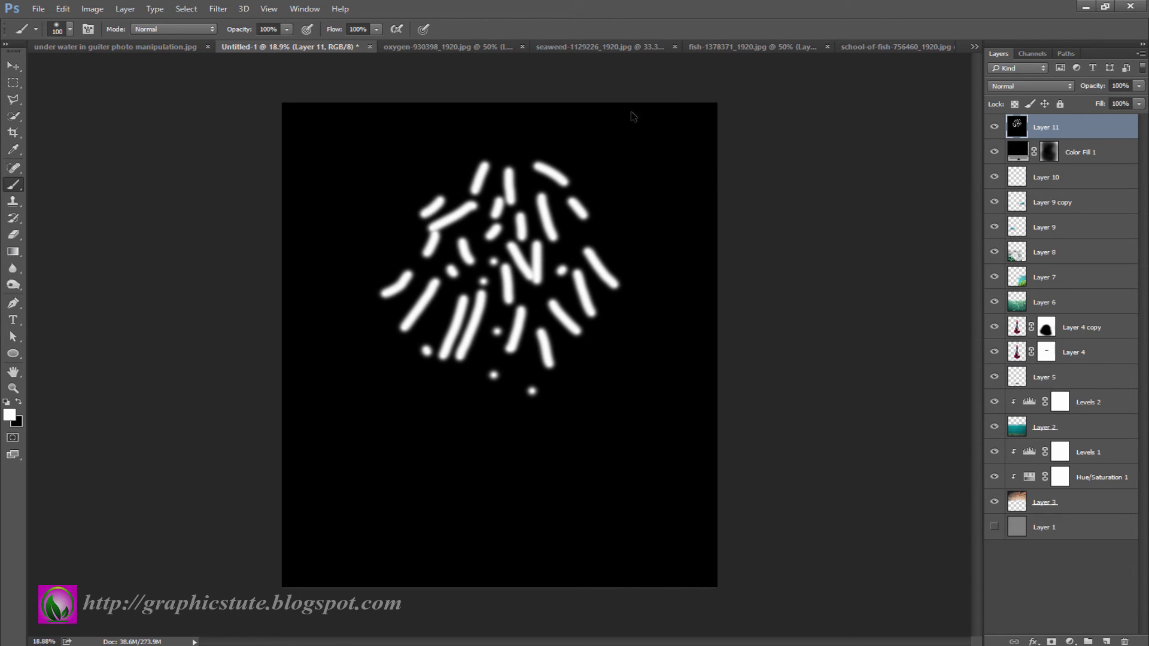
pyautogui.click(228, 13)
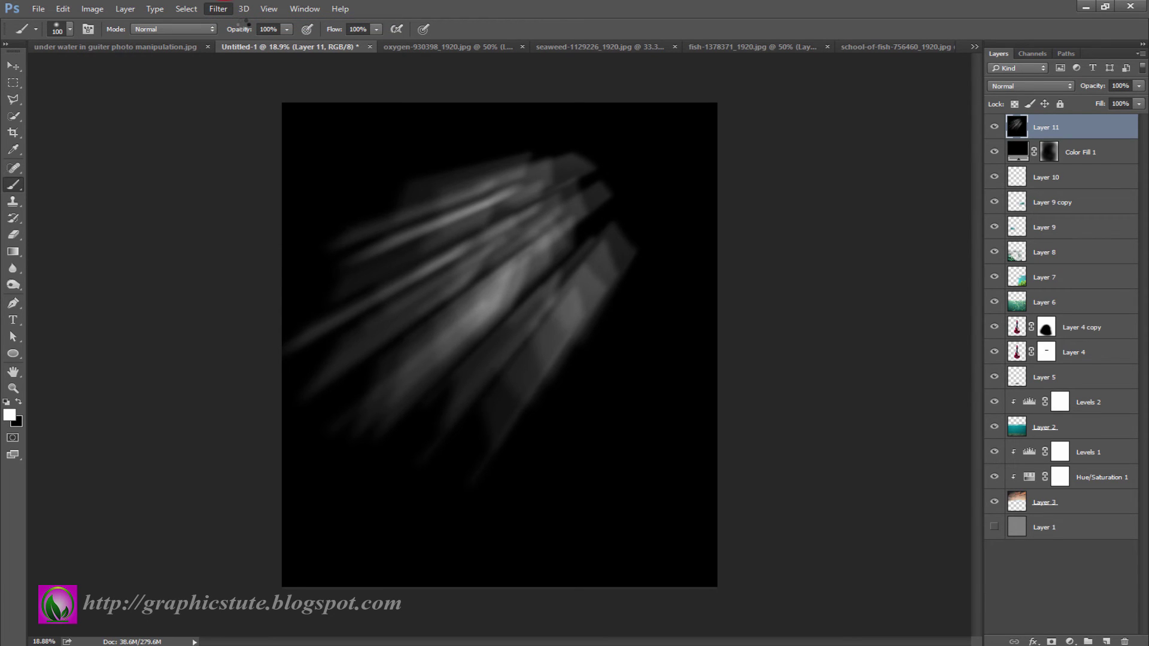
pyautogui.click(218, 9)
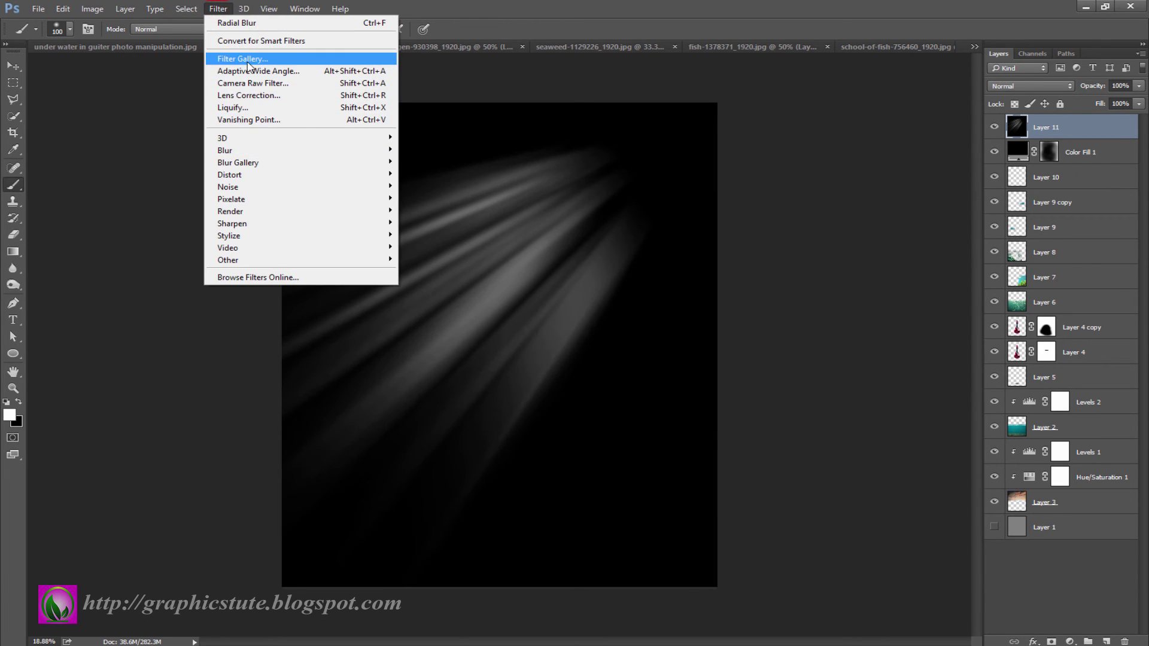
pyautogui.press('Escape')
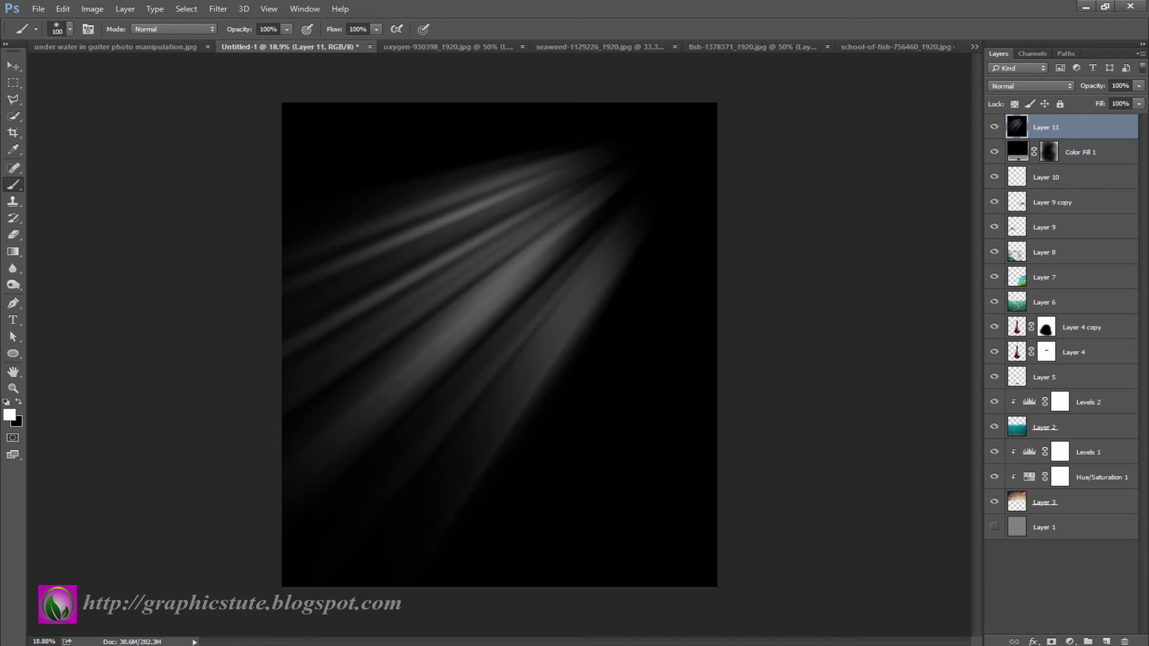
# - Blend the rays in Screen mode, scale them to about 74% and move them up-right
pyautogui.click(1065, 85)
pyautogui.click(1017, 170)
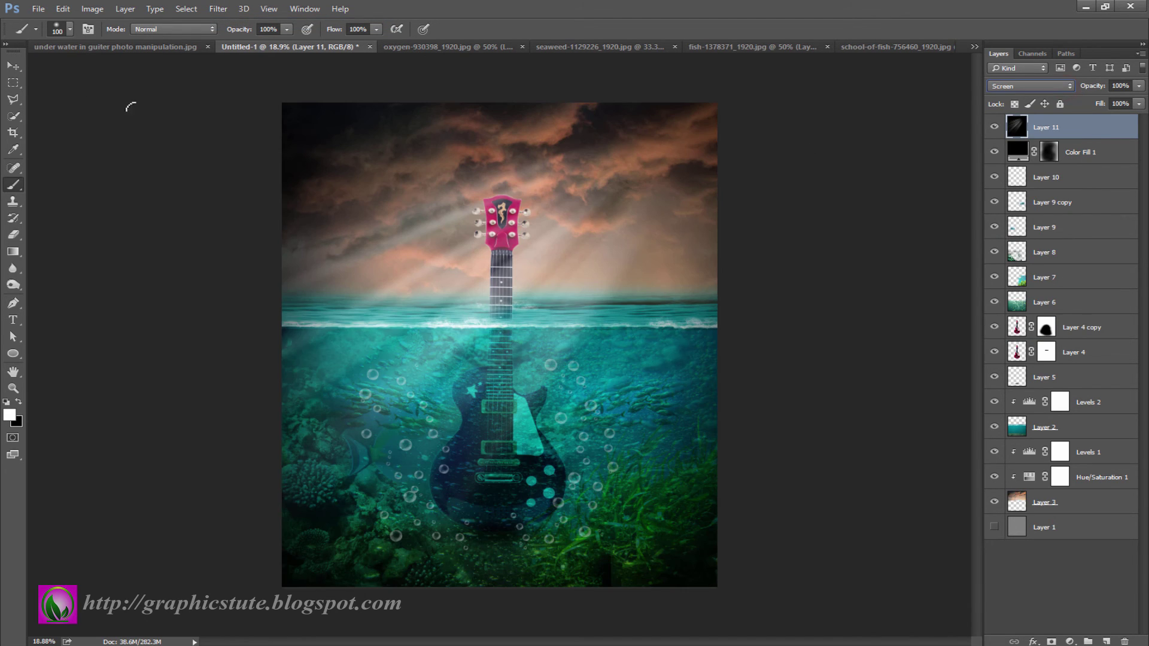
pyautogui.click(10, 66)
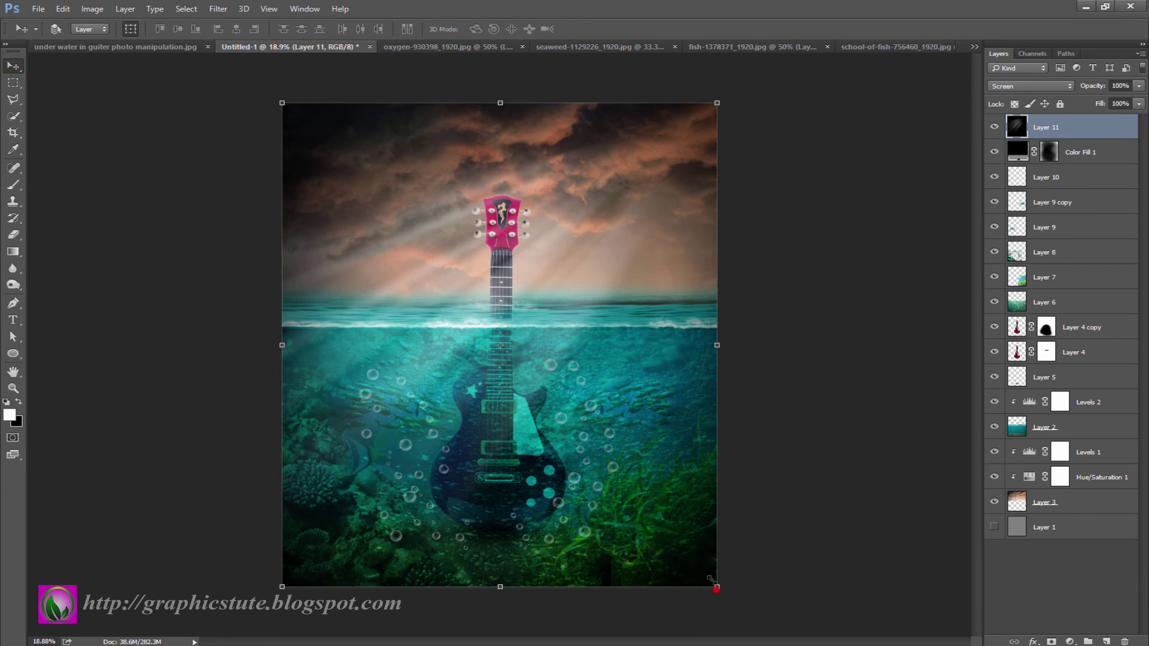
pyautogui.moveTo(716, 587); pyautogui.dragTo(667, 512)
pyautogui.moveTo(524, 290)
pyautogui.mouseDown()
pyautogui.moveTo(633, 197)
pyautogui.moveTo(646, 201)
pyautogui.mouseUp()
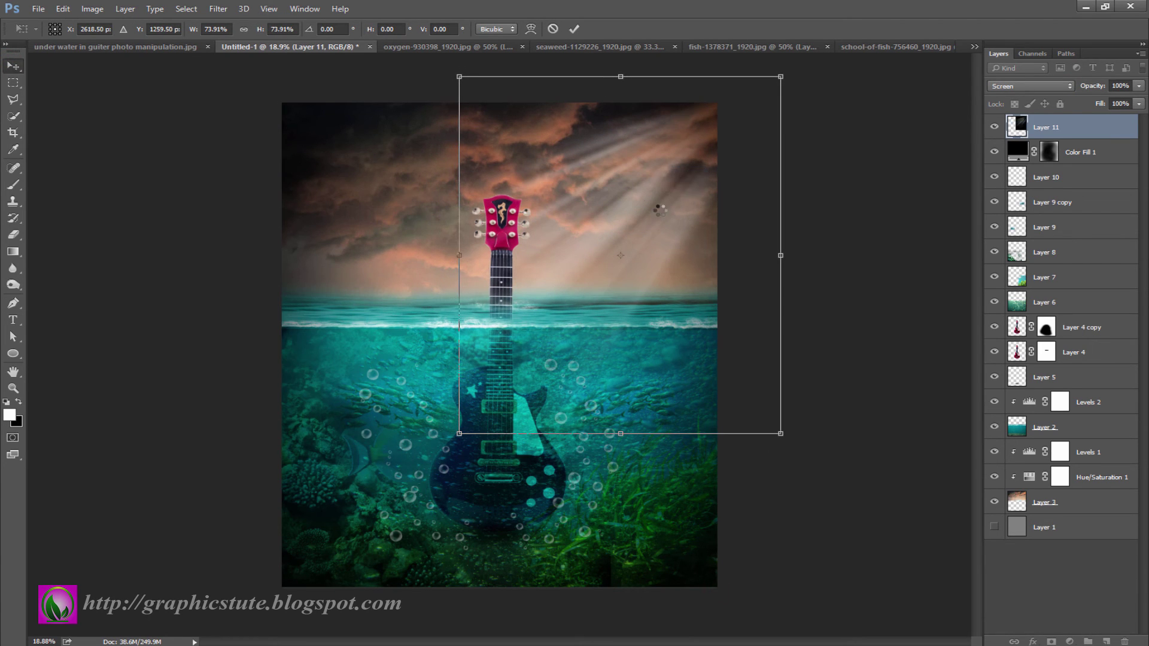
pyautogui.click(1071, 641)
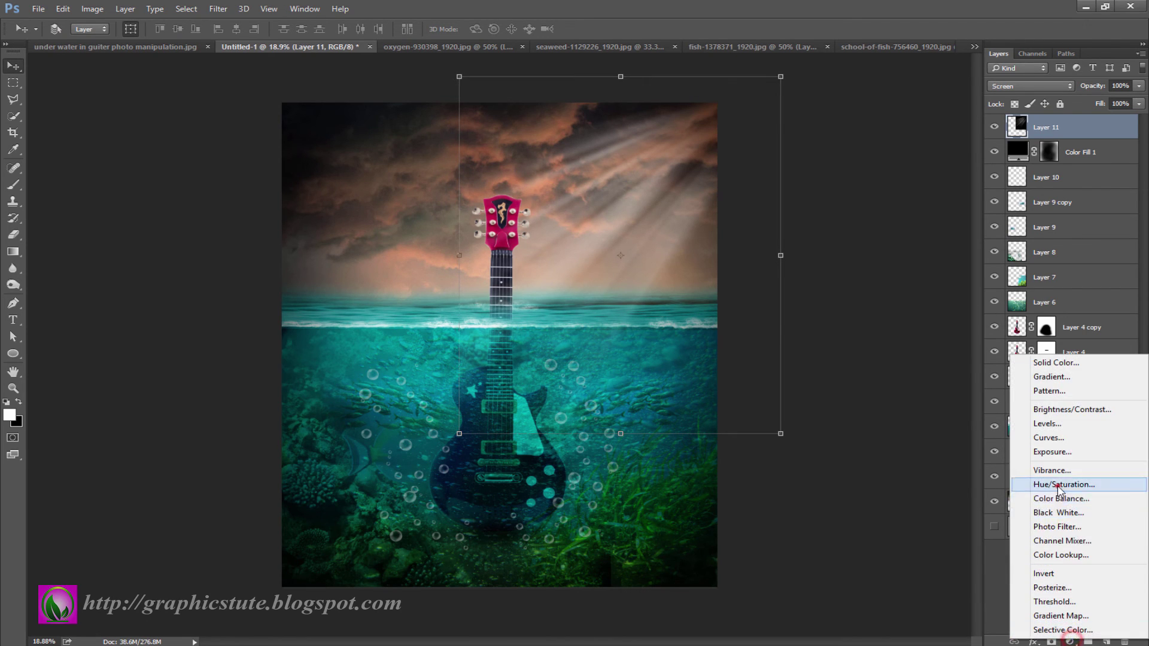
# - Add a colorized Hue/Saturation adjustment layer with a shifted hue
pyautogui.click(1071, 486)
pyautogui.moveTo(892, 246)
pyautogui.mouseDown()
pyautogui.moveTo(851, 247)
pyautogui.moveTo(1001, 257)
pyautogui.mouseUp()
pyautogui.click(871, 318)
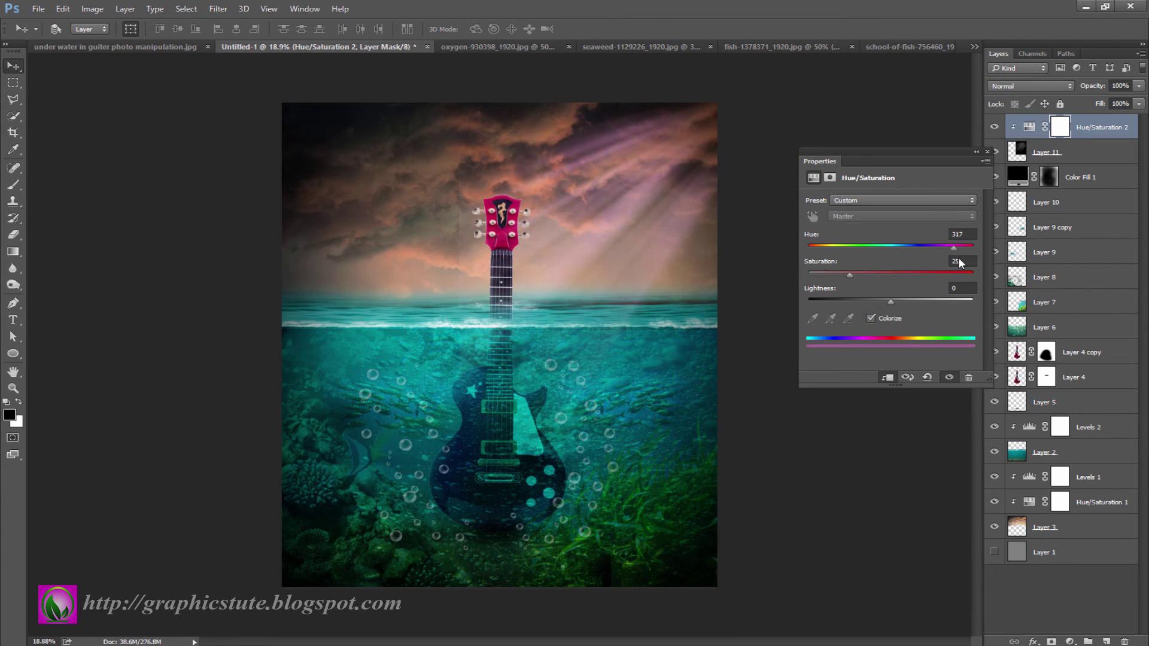
pyautogui.click(988, 151)
# - On a new layer, paint an orange (ff7800) glow into the sky
pyautogui.click(1108, 641)
pyautogui.press('x')
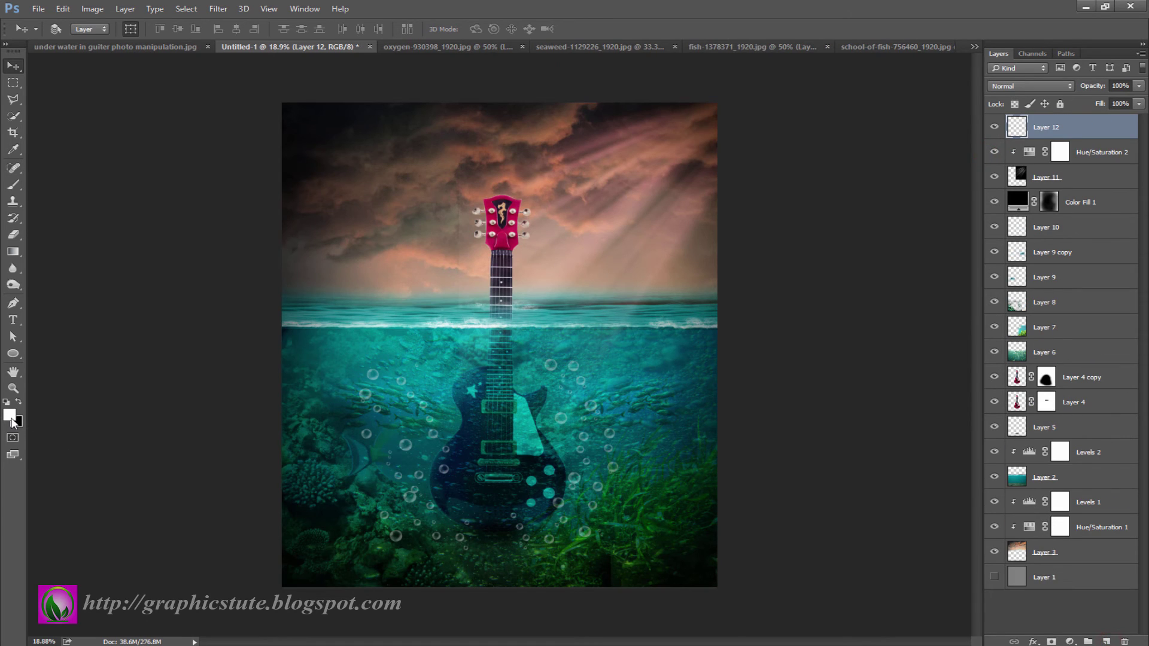
pyautogui.click(10, 417)
pyautogui.moveTo(659, 247); pyautogui.dragTo(659, 235)
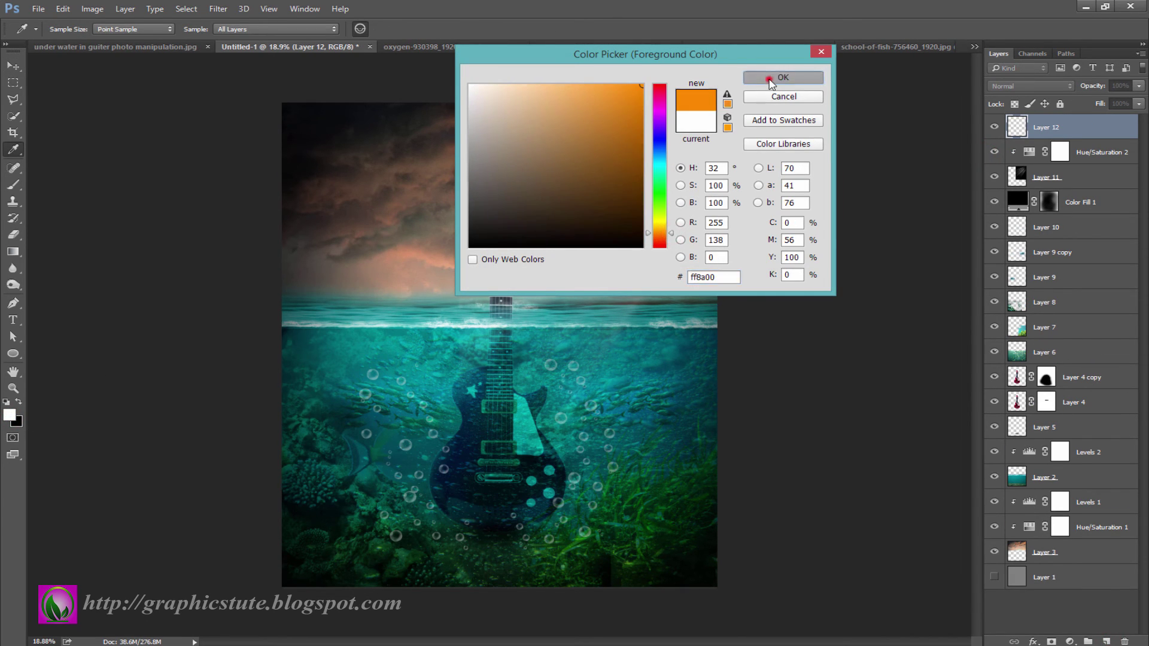
pyautogui.click(778, 78)
pyautogui.click(14, 185)
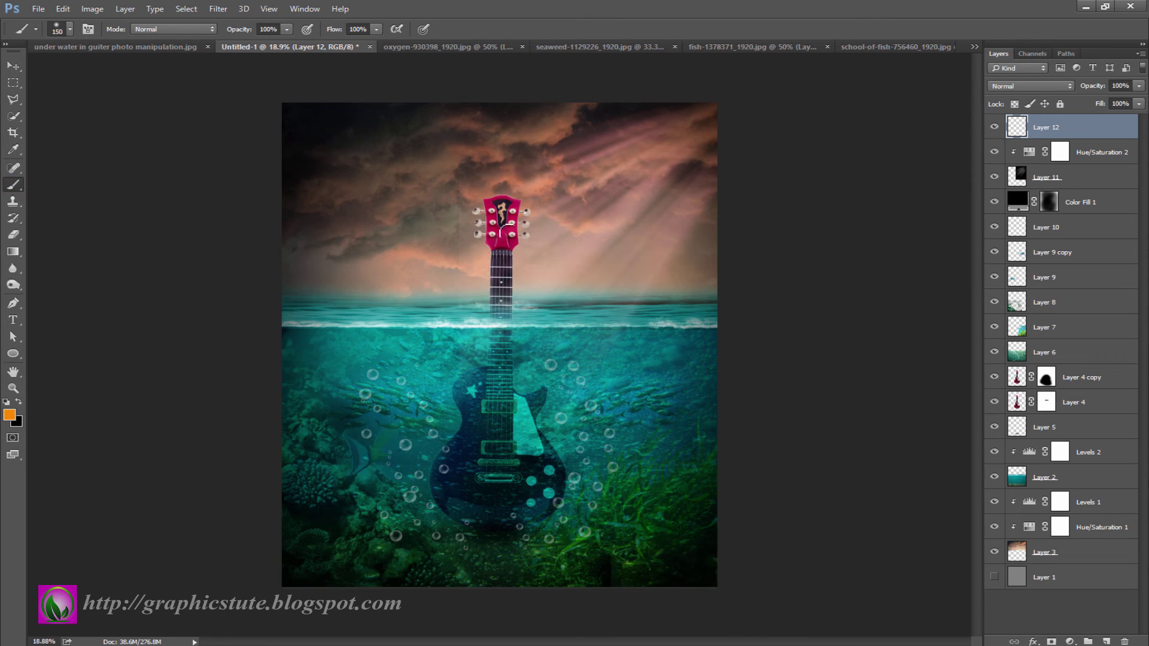
pyautogui.click(579, 215)
# - Try Hard Light on the glow, then move it up-right and enlarge it to about 148%
pyautogui.press('v')
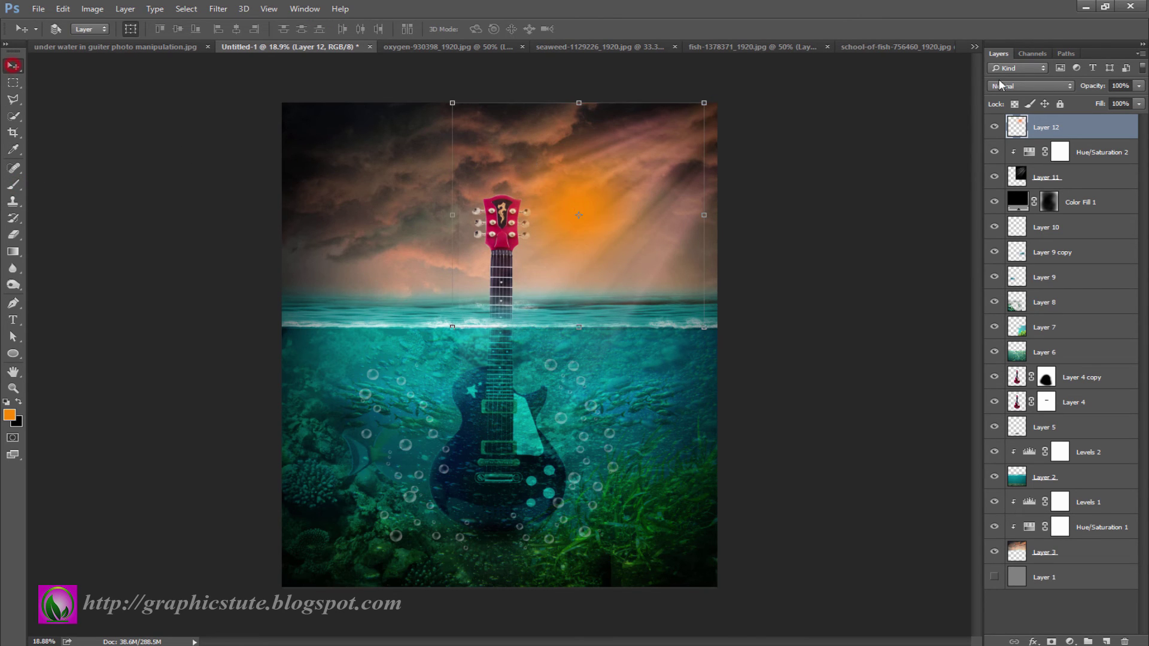
pyautogui.click(1000, 86)
pyautogui.click(1003, 228)
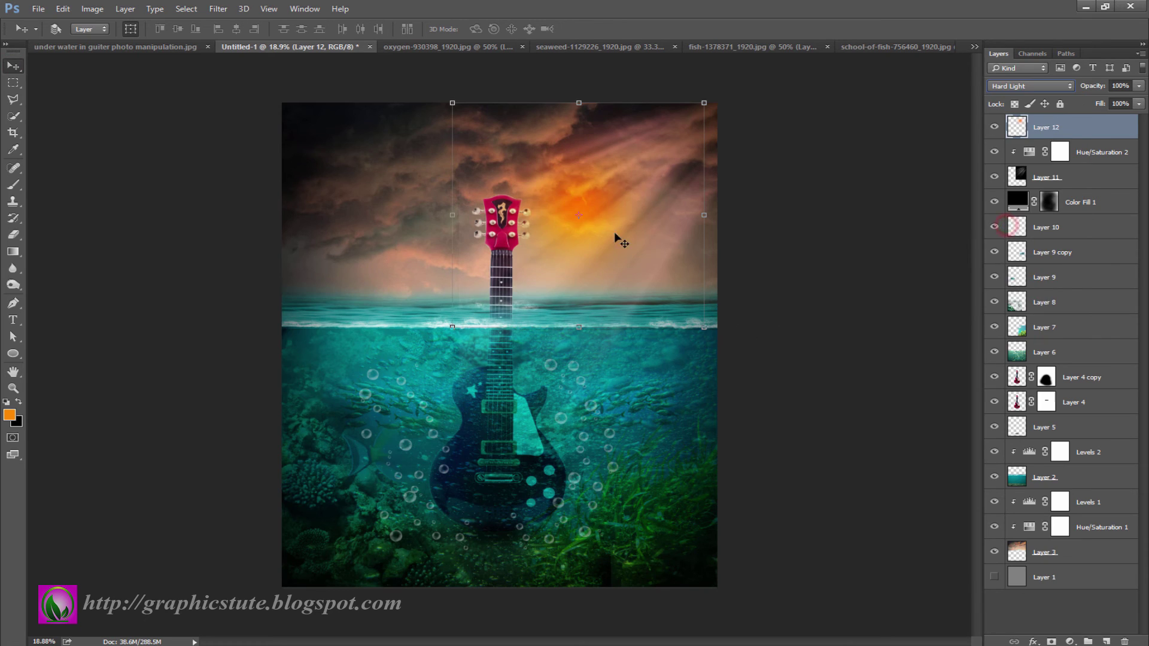
pyautogui.moveTo(605, 224); pyautogui.dragTo(683, 181)
pyautogui.hotkey('ctrl', 't')
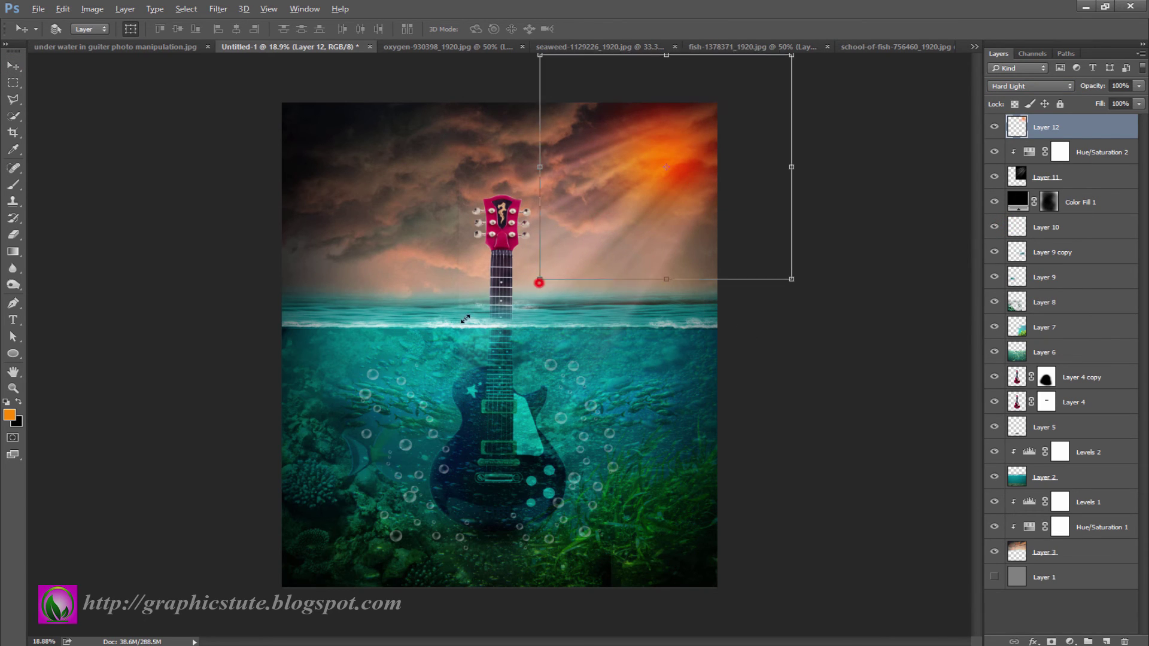
pyautogui.moveTo(539, 282); pyautogui.dragTo(479, 333)
pyautogui.moveTo(604, 208); pyautogui.dragTo(596, 220)
pyautogui.press('Return')
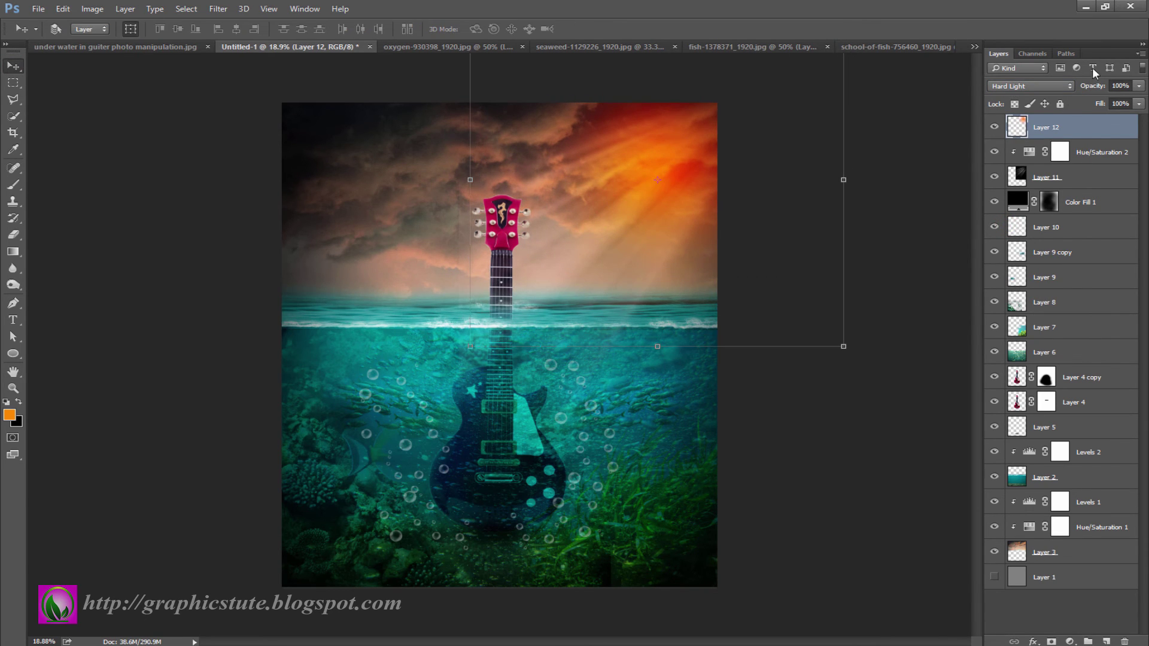
# - Set the glow layer to Soft Light at 89% opacity
pyautogui.moveTo(1088, 89); pyautogui.dragTo(1064, 94)
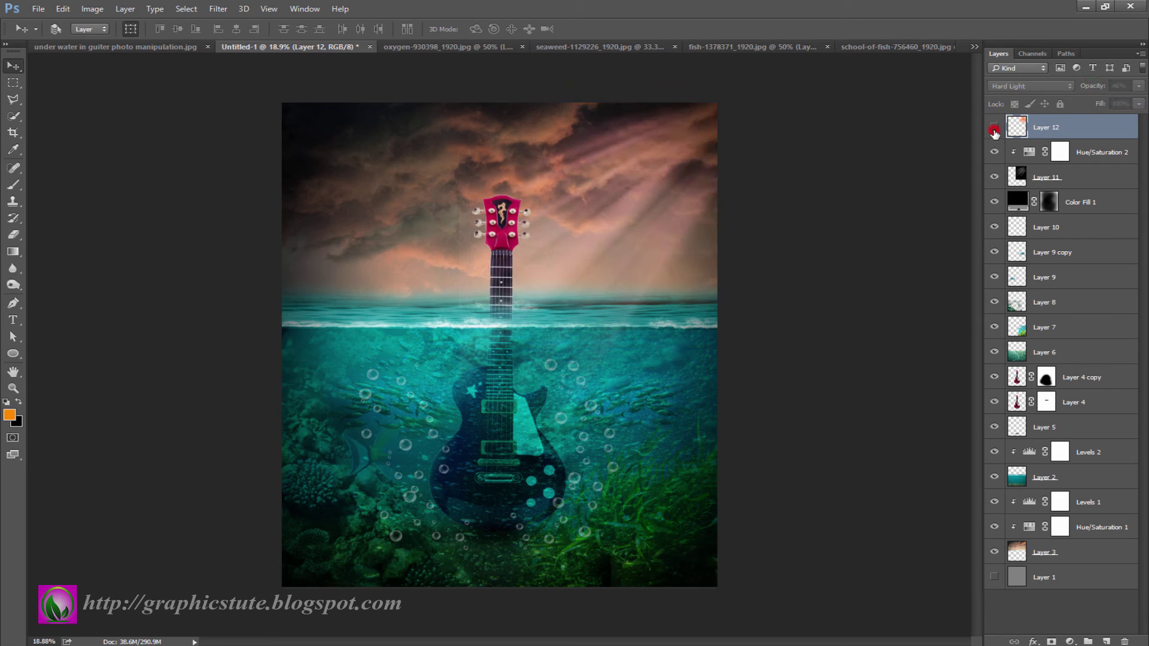
pyautogui.click(1038, 87)
pyautogui.click(1013, 225)
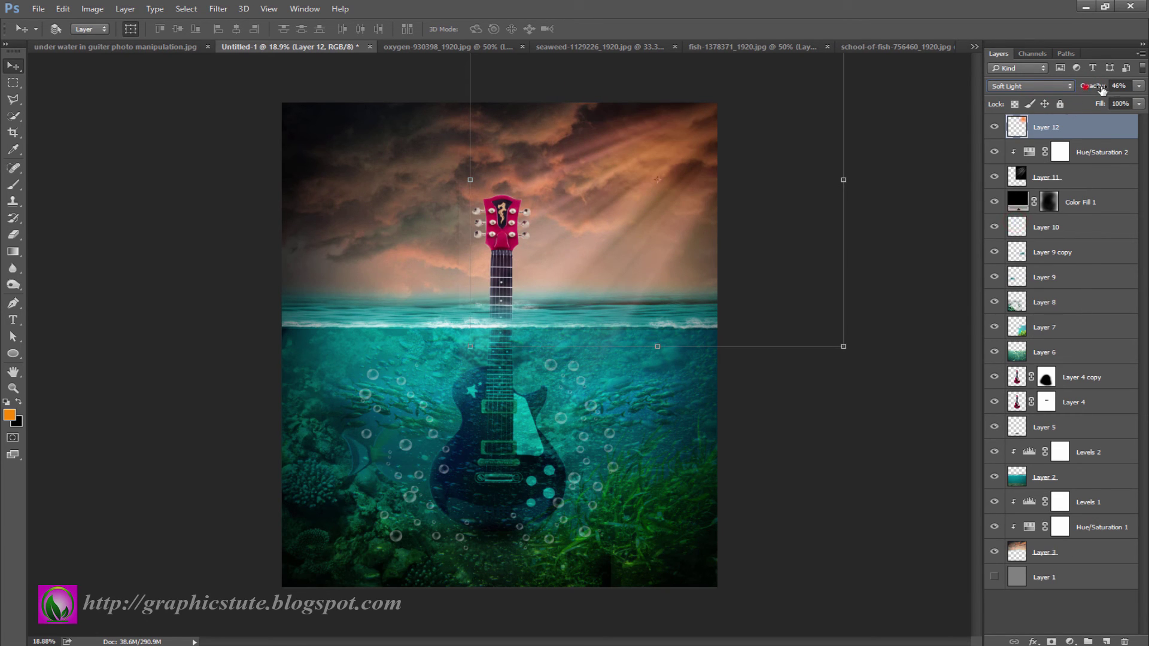
pyautogui.moveTo(1084, 86); pyautogui.dragTo(1096, 97)
pyautogui.click(994, 128)
pyautogui.click(994, 128)
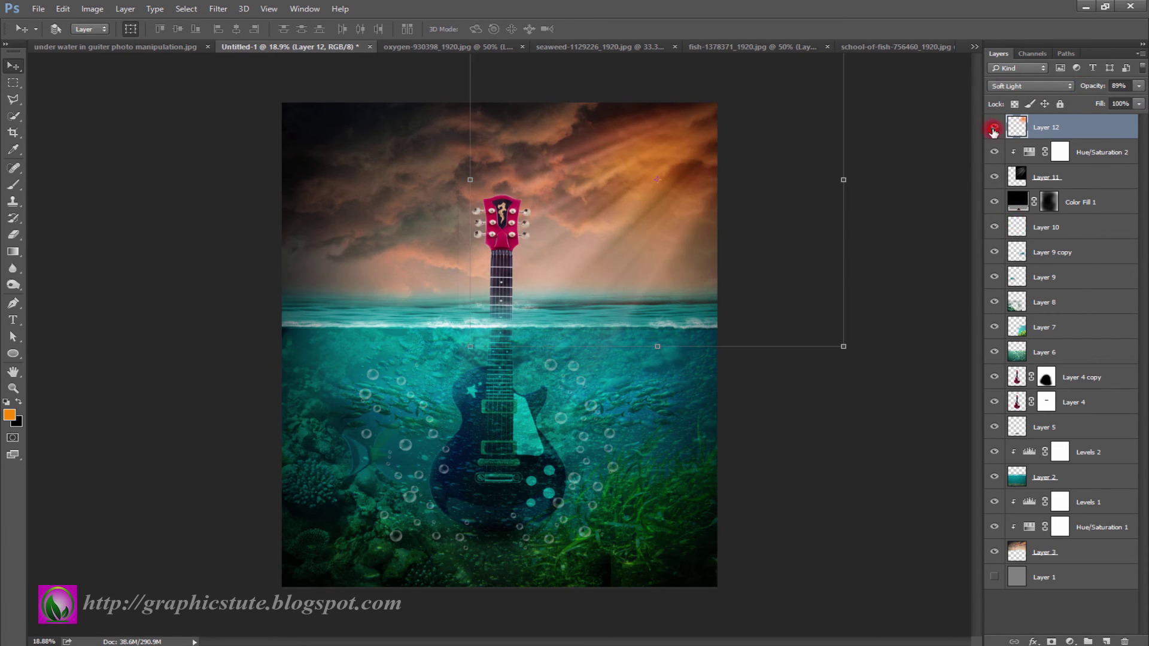
# - Enlarge the Layer 11 light rays to about 110% and compare layer visibility
pyautogui.click(1066, 175)
pyautogui.moveTo(458, 433); pyautogui.dragTo(451, 448)
pyautogui.press('Return')
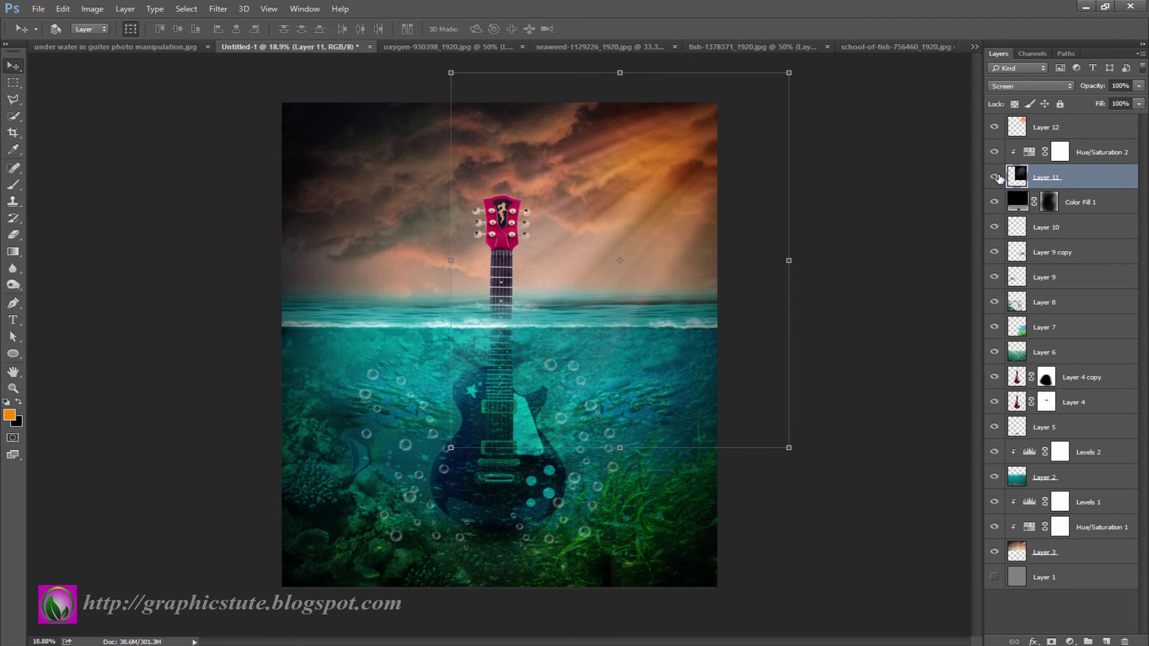
pyautogui.click(995, 177)
pyautogui.click(994, 128)
pyautogui.click(994, 128)
pyautogui.click(994, 128)
pyautogui.click(994, 128)
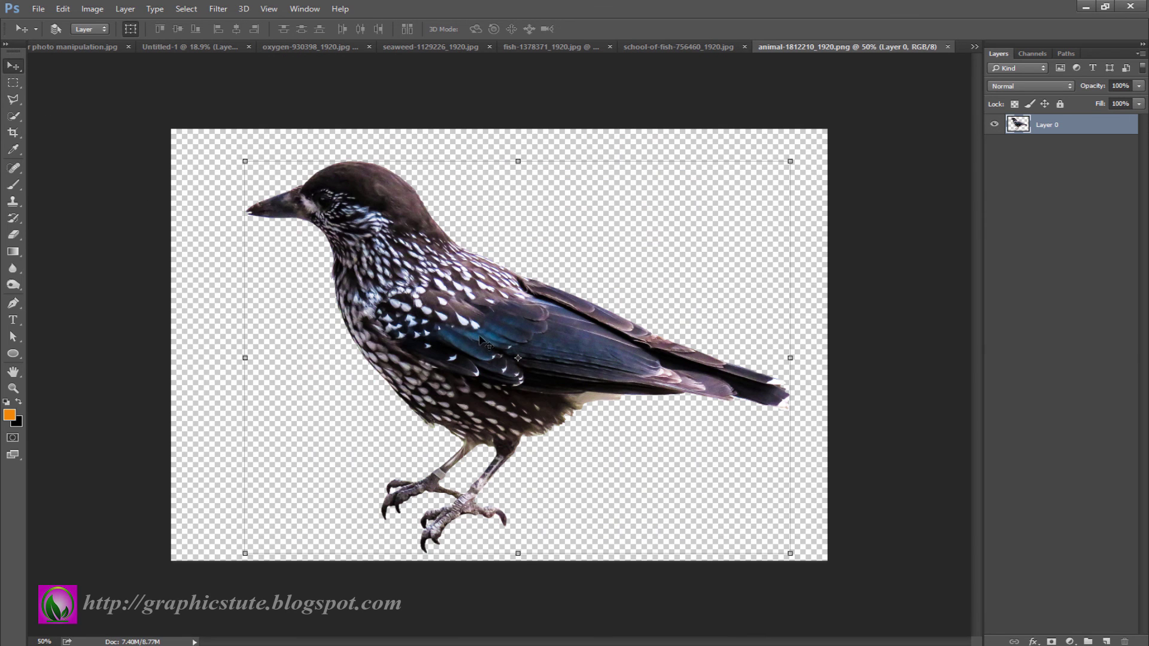
# - Drag the bird in as the top layer, scale it to about 52%, and perch it on the headstock
pyautogui.moveTo(434, 308)
pyautogui.mouseDown()
pyautogui.moveTo(479, 331)
pyautogui.moveTo(462, 257)
pyautogui.moveTo(479, 269)
pyautogui.mouseUp()
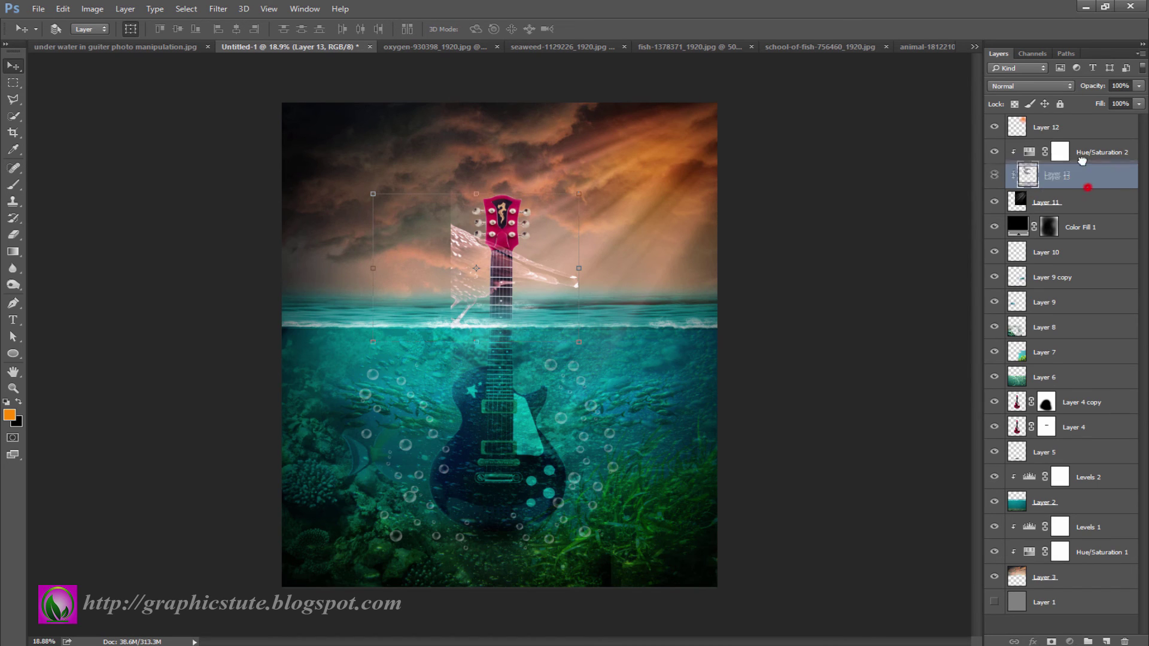
pyautogui.moveTo(1038, 181); pyautogui.dragTo(1041, 120)
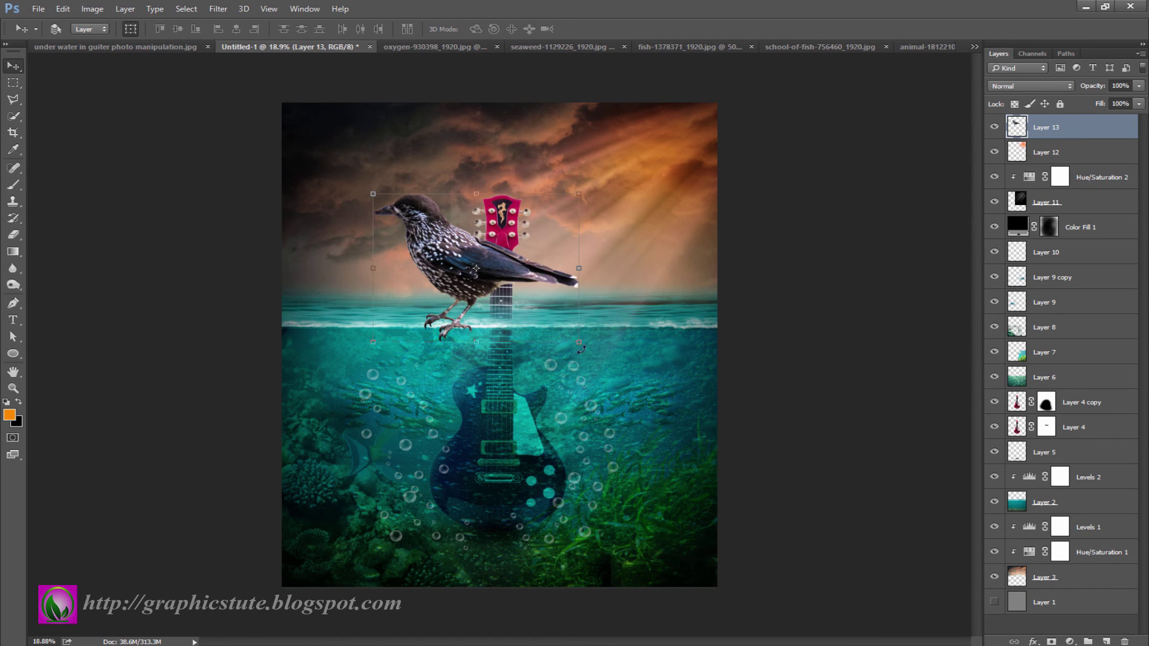
pyautogui.moveTo(581, 345); pyautogui.dragTo(539, 312)
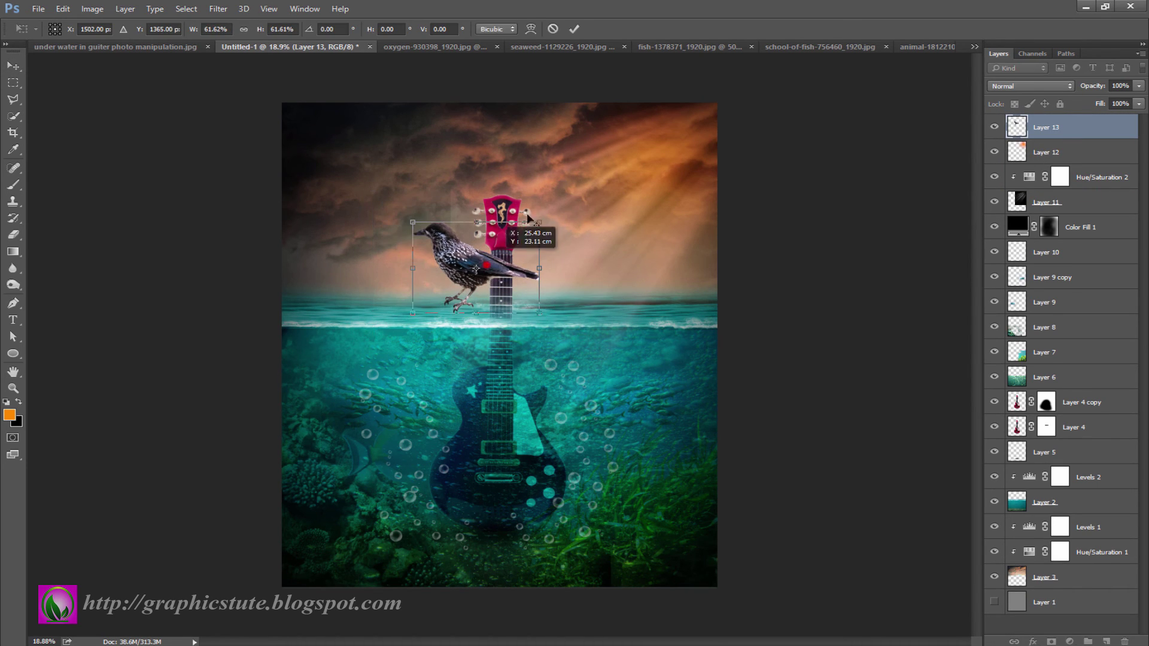
pyautogui.moveTo(476, 268); pyautogui.dragTo(540, 160)
pyautogui.moveTo(479, 278)
pyautogui.mouseDown()
pyautogui.moveTo(542, 145)
pyautogui.moveTo(527, 176)
pyautogui.mouseUp()
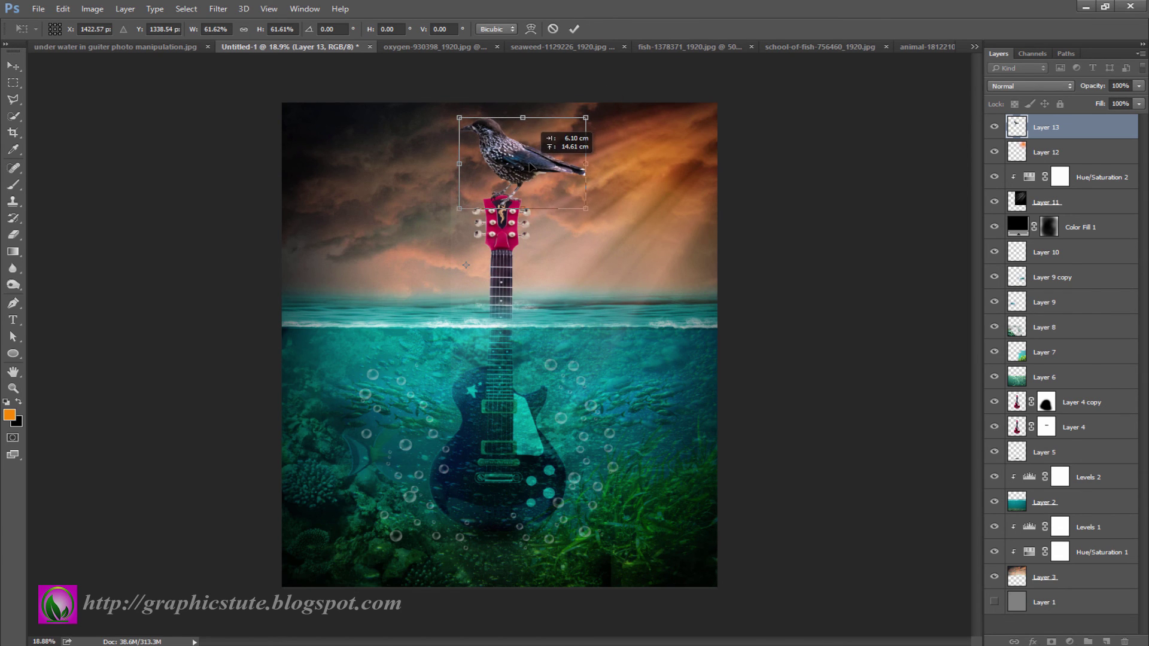
pyautogui.moveTo(588, 210); pyautogui.dragTo(572, 200)
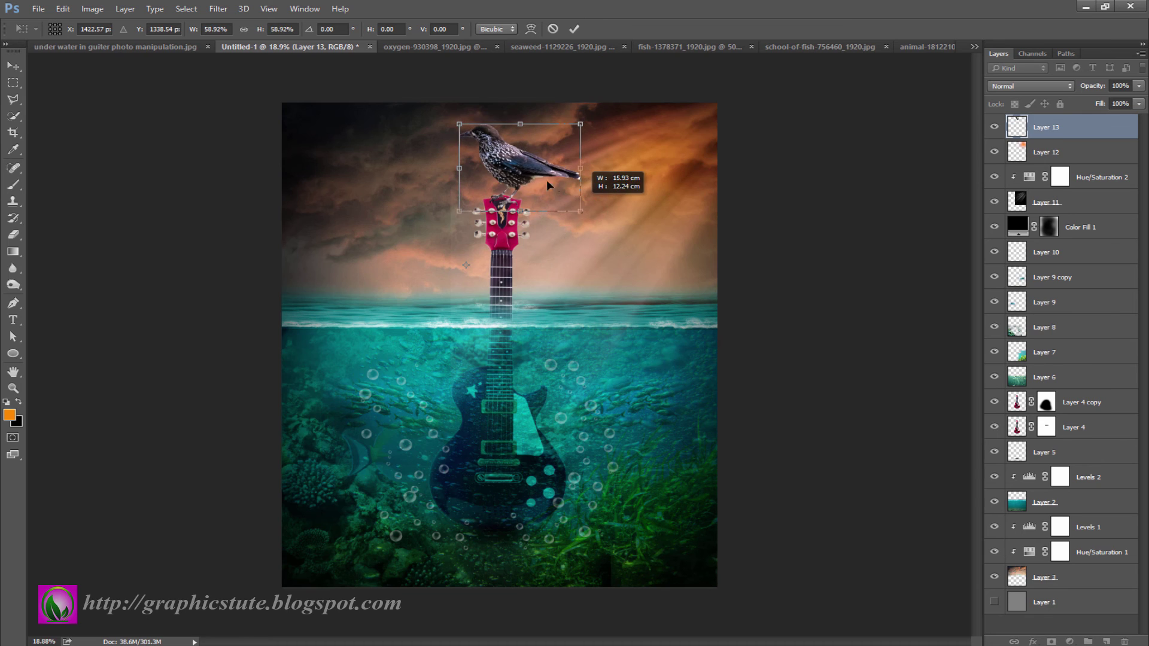
pyautogui.hotkey('ctrl', 'z')
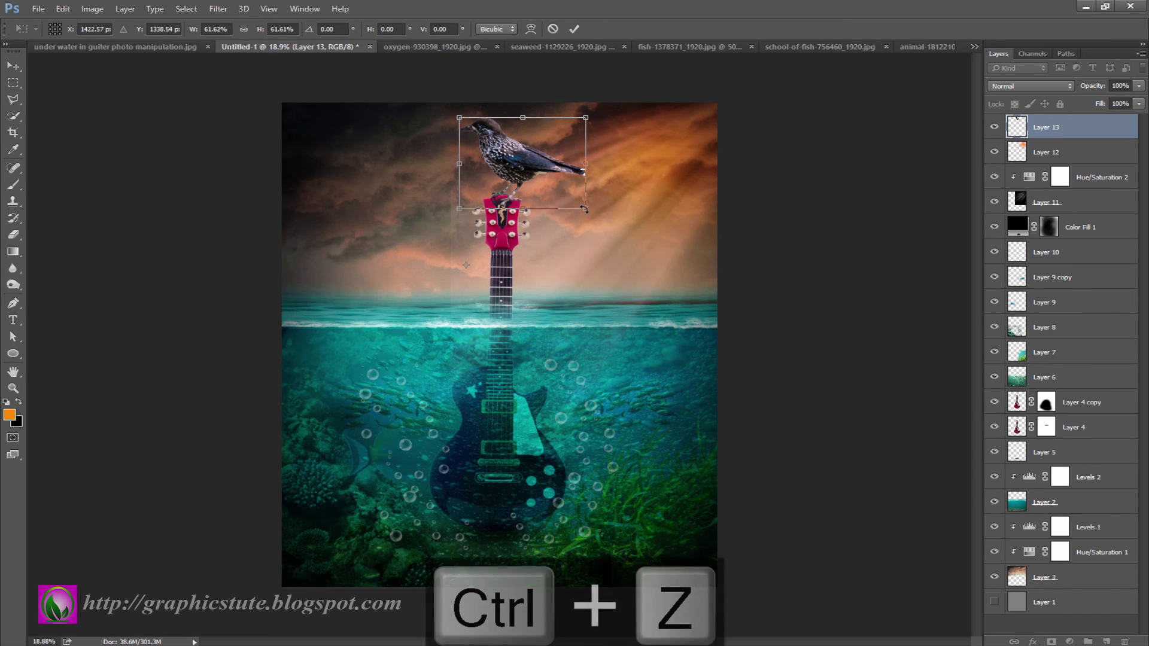
pyautogui.moveTo(586, 210); pyautogui.dragTo(571, 200)
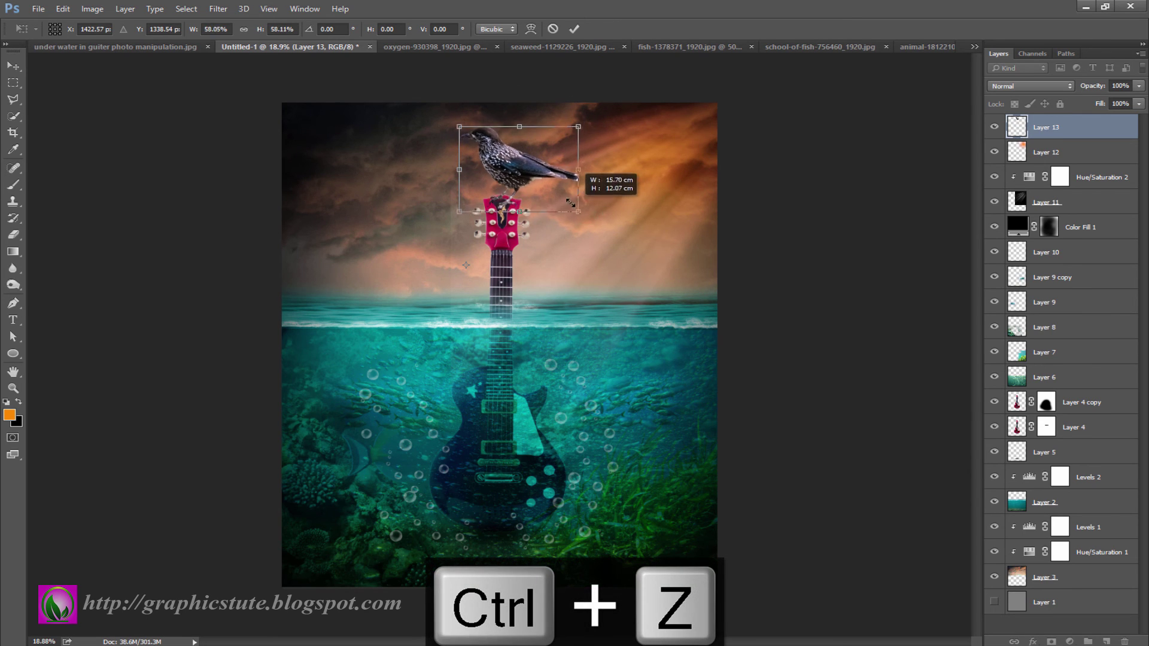
pyautogui.moveTo(512, 161); pyautogui.dragTo(515, 168)
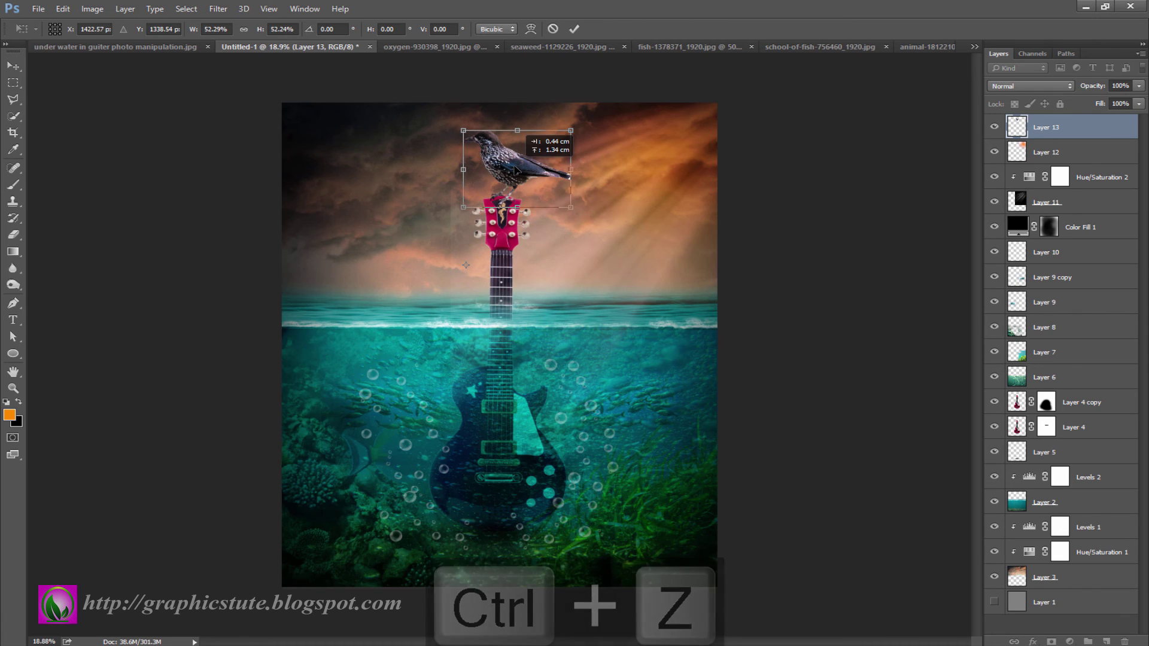
pyautogui.press('Return')
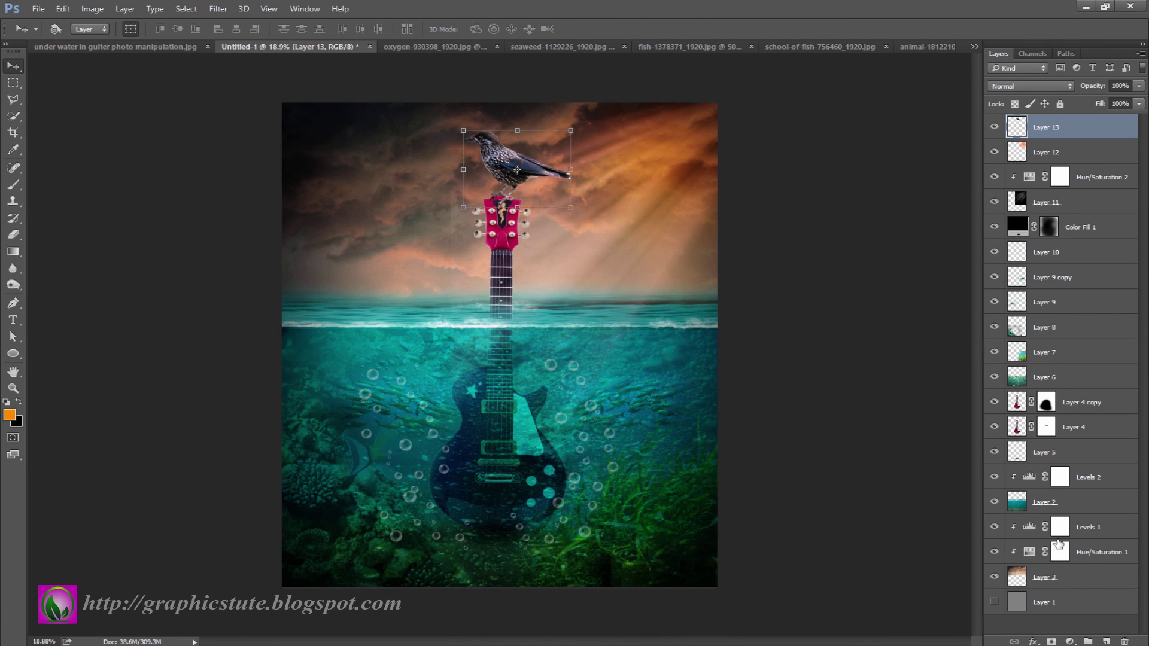
# - Add Layer 14 clipped to the bird layer in Soft Light mode
pyautogui.click(1108, 641)
pyautogui.rightClick(1050, 134)
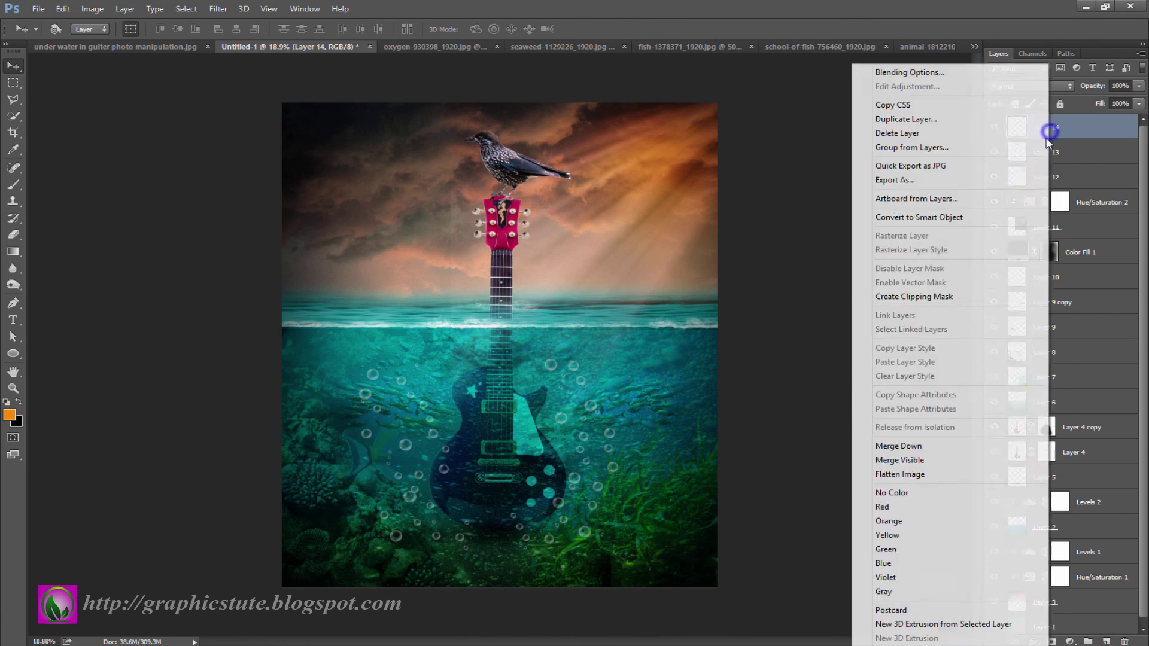
pyautogui.click(937, 298)
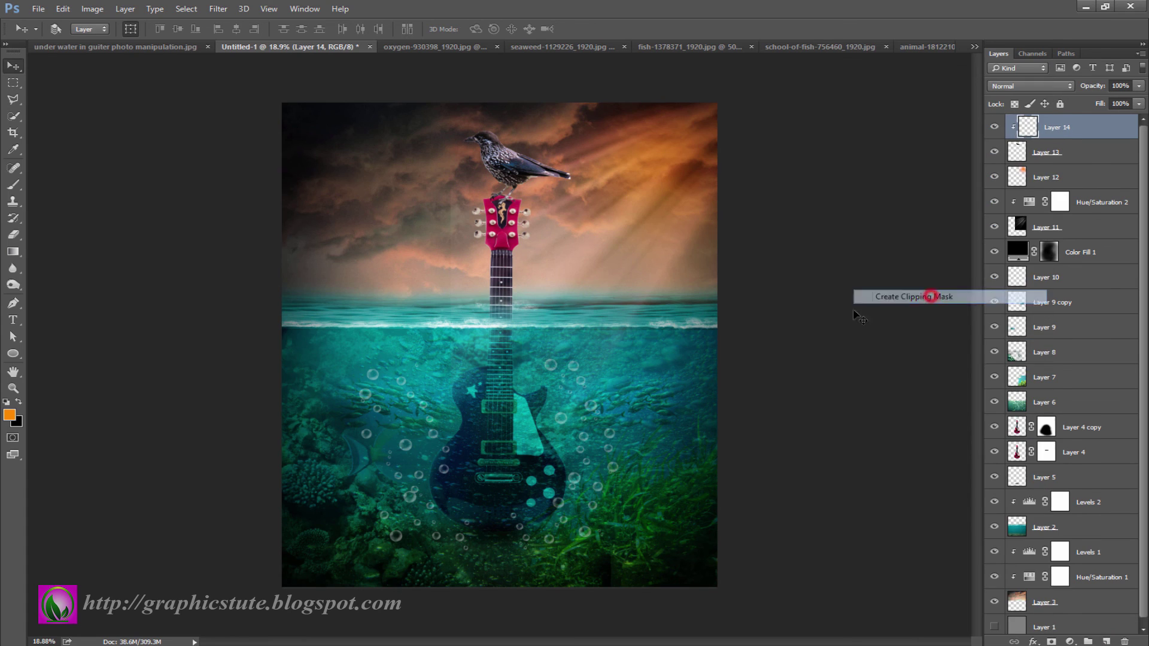
pyautogui.click(12, 186)
pyautogui.click(991, 89)
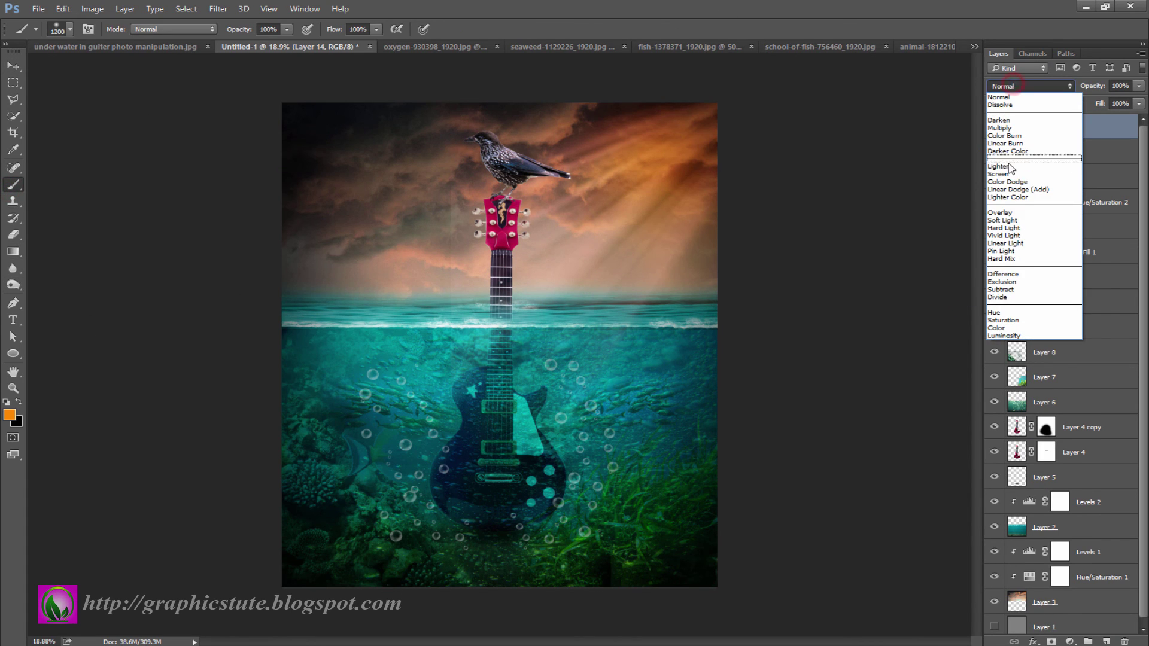
pyautogui.click(1002, 221)
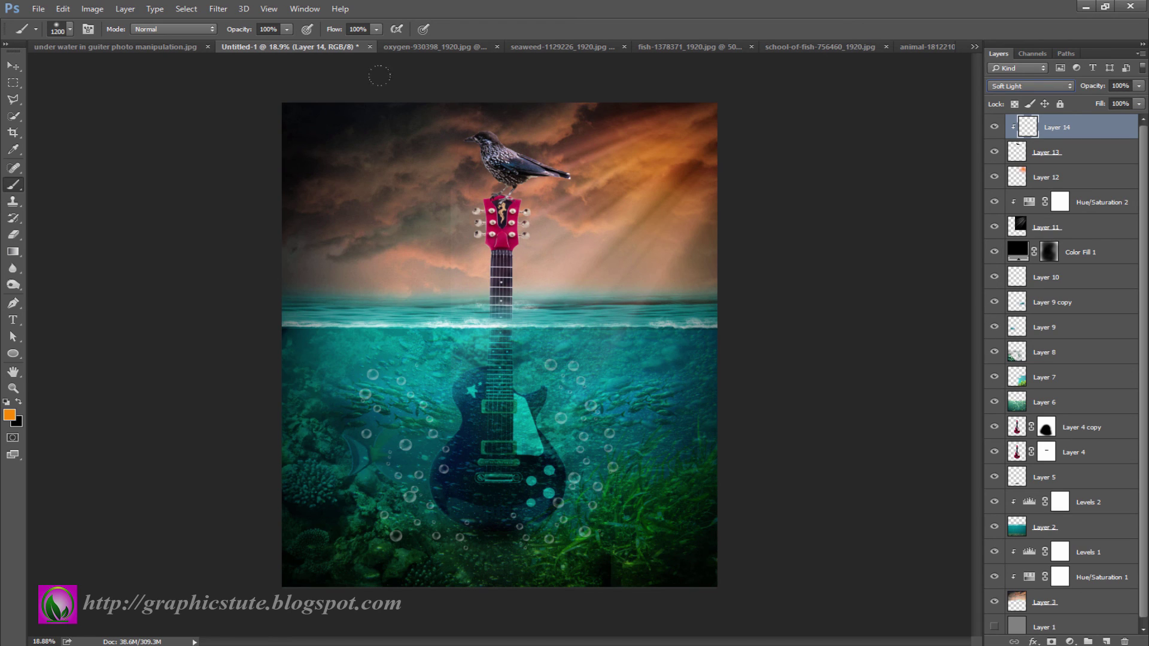
# - Brush orange over the bird with a small soft brush, lower the tint's opacity, and drop Layer 12 to 77%
pyautogui.click(71, 29)
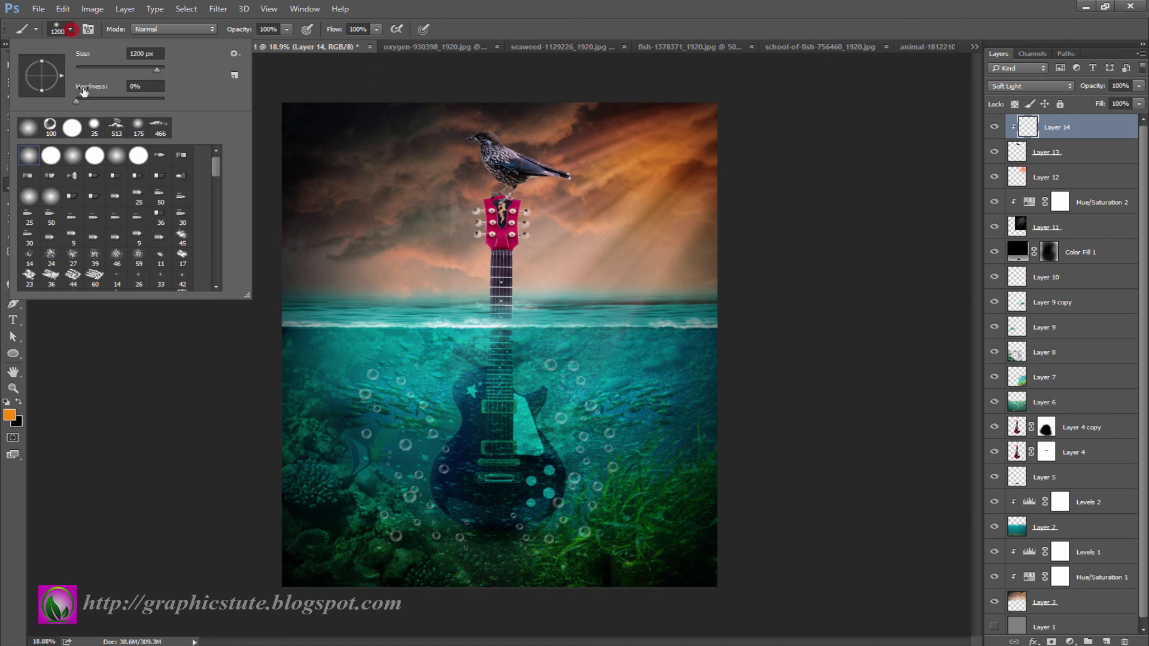
pyautogui.click(78, 34)
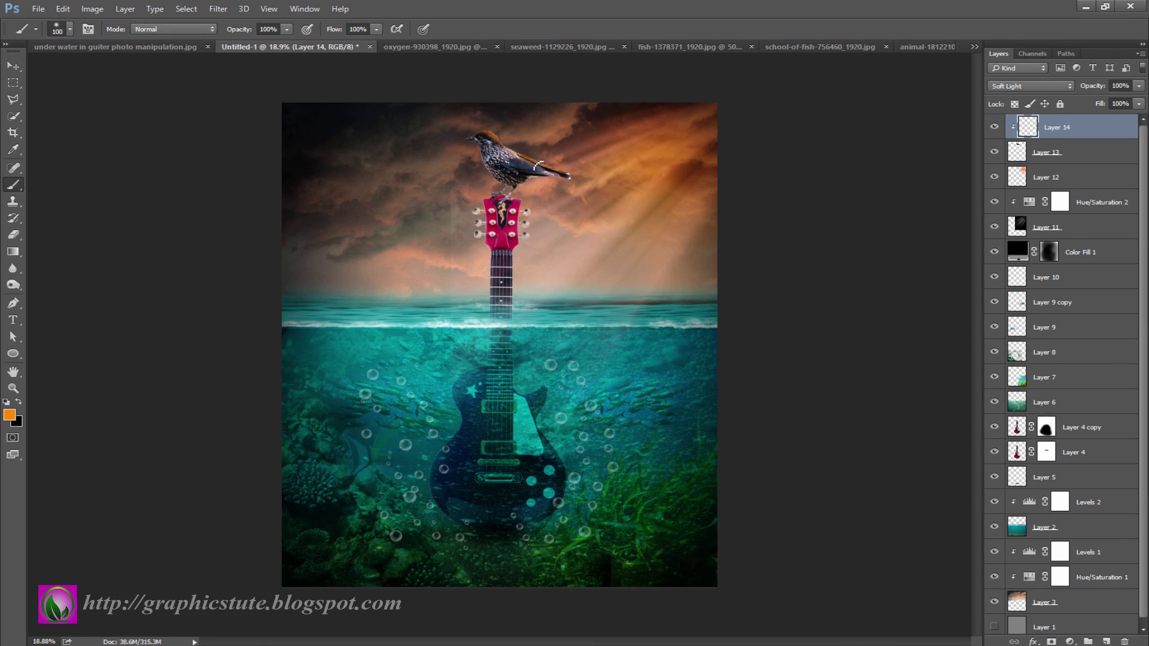
pyautogui.click(566, 166)
pyautogui.moveTo(1097, 87); pyautogui.dragTo(1083, 90)
pyautogui.click(995, 128)
pyautogui.click(1042, 177)
pyautogui.moveTo(1097, 87); pyautogui.dragTo(1089, 88)
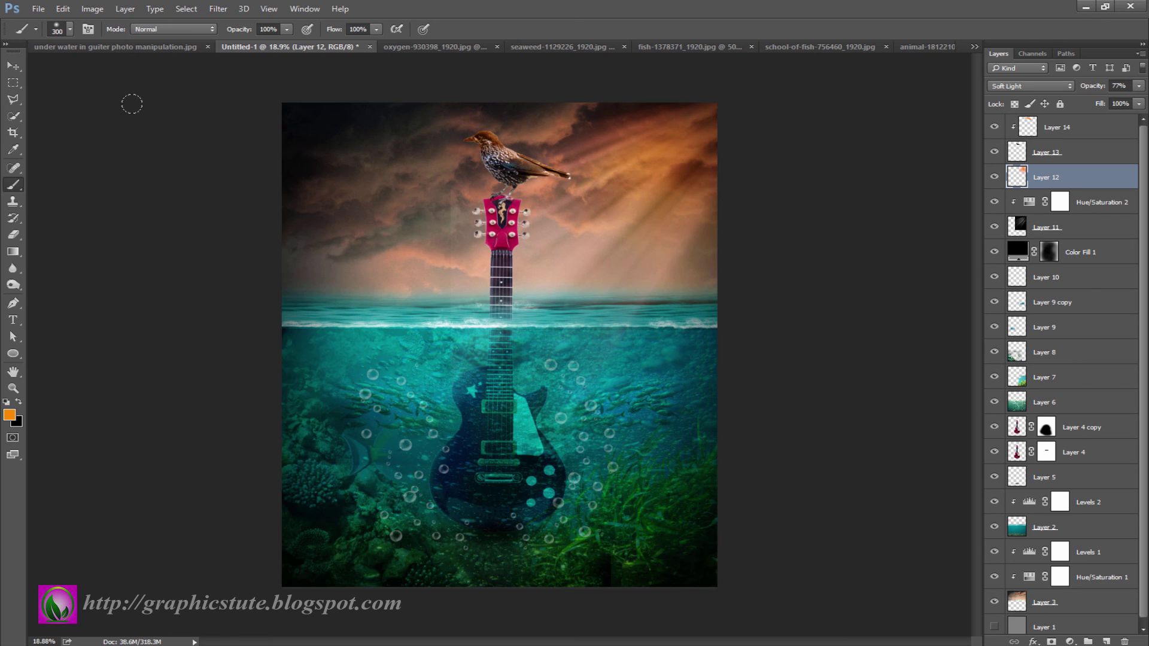
pyautogui.click(13, 65)
pyautogui.click(14, 389)
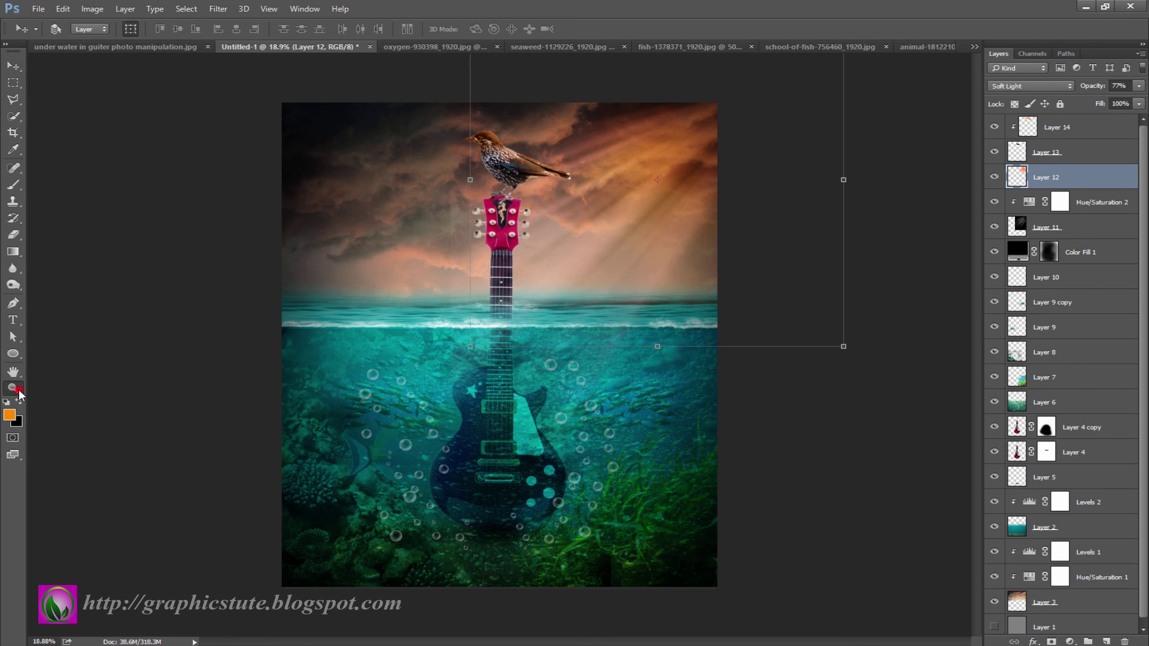
pyautogui.moveTo(514, 246); pyautogui.dragTo(454, 246)
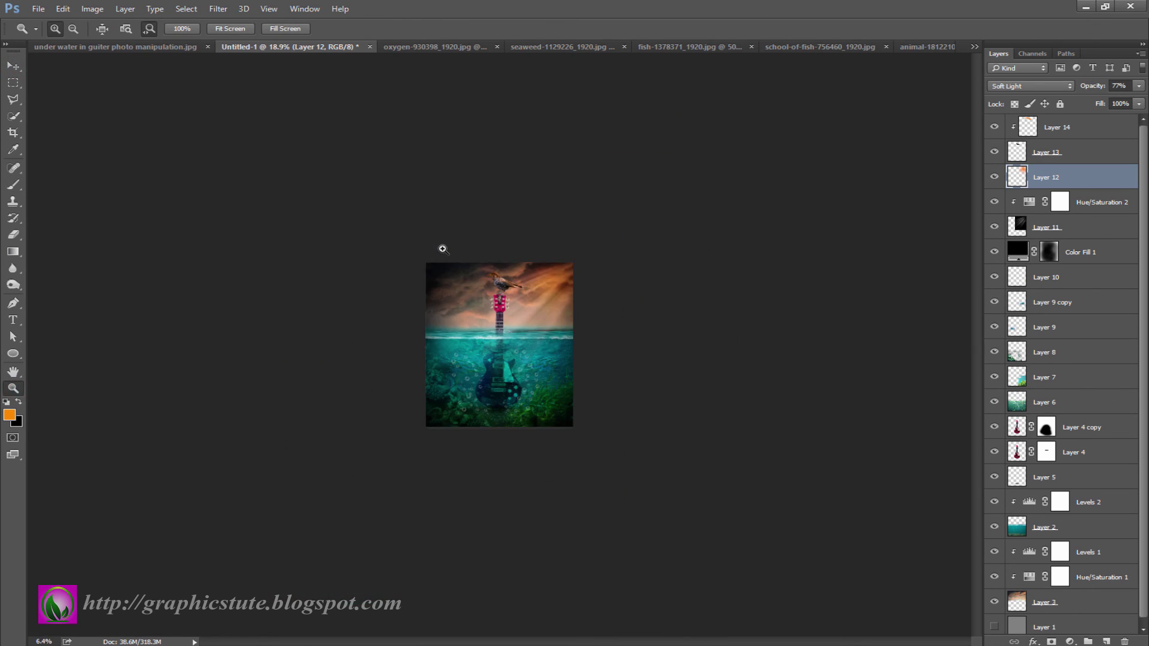
pyautogui.click(496, 333)
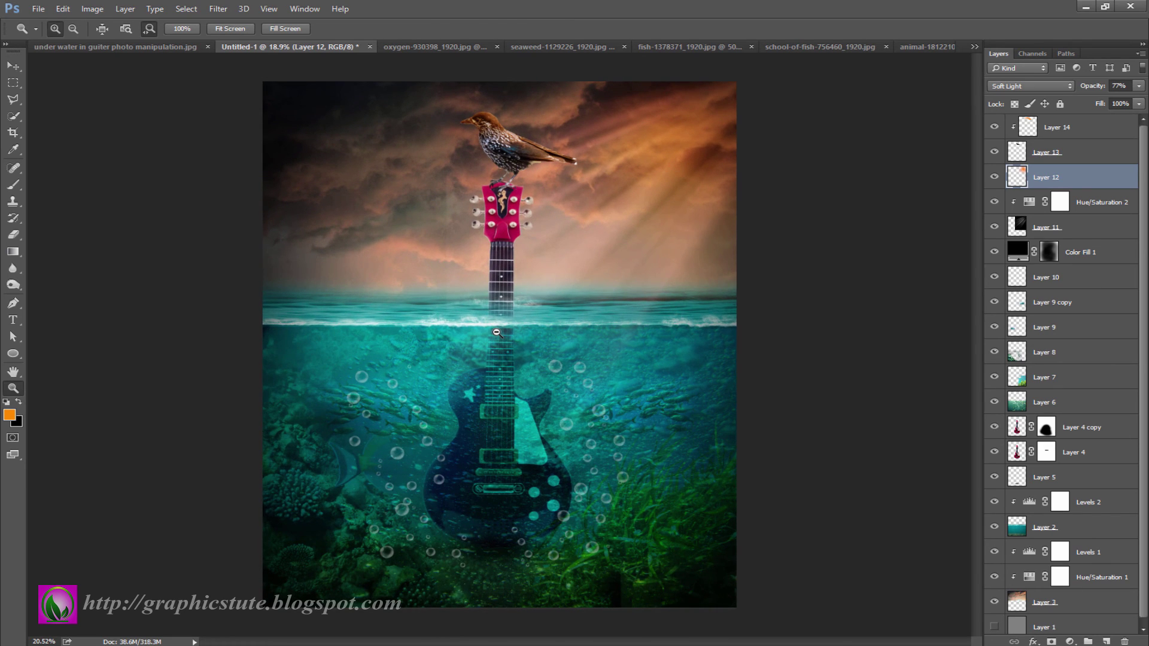